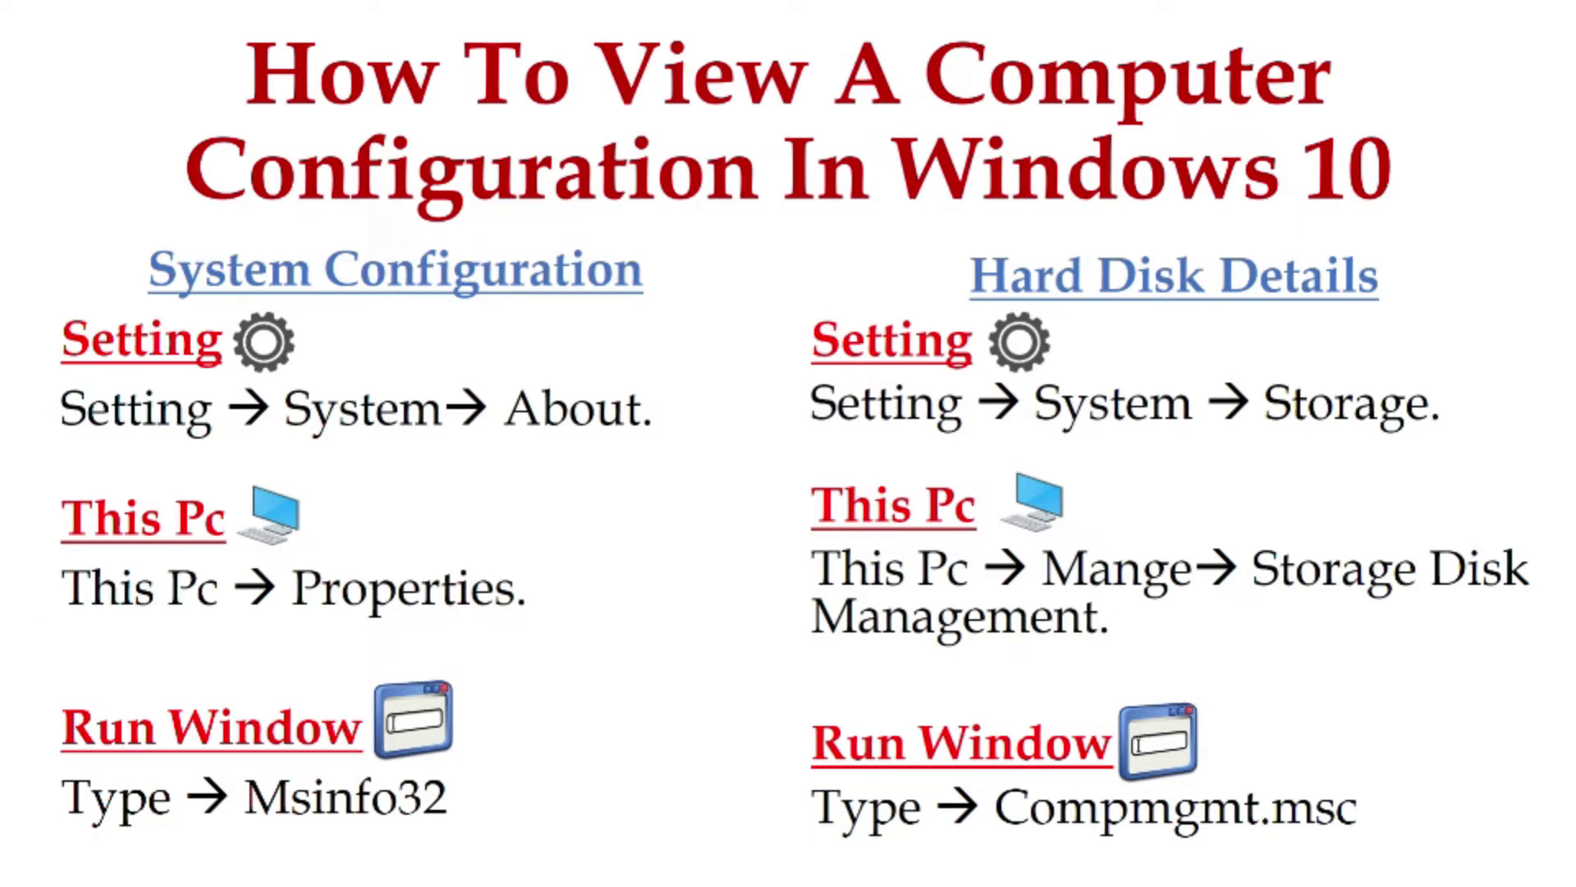
Open the About page in the System settings and look through the device and Windows specifications
key("super")
mouse_move(37, 703)
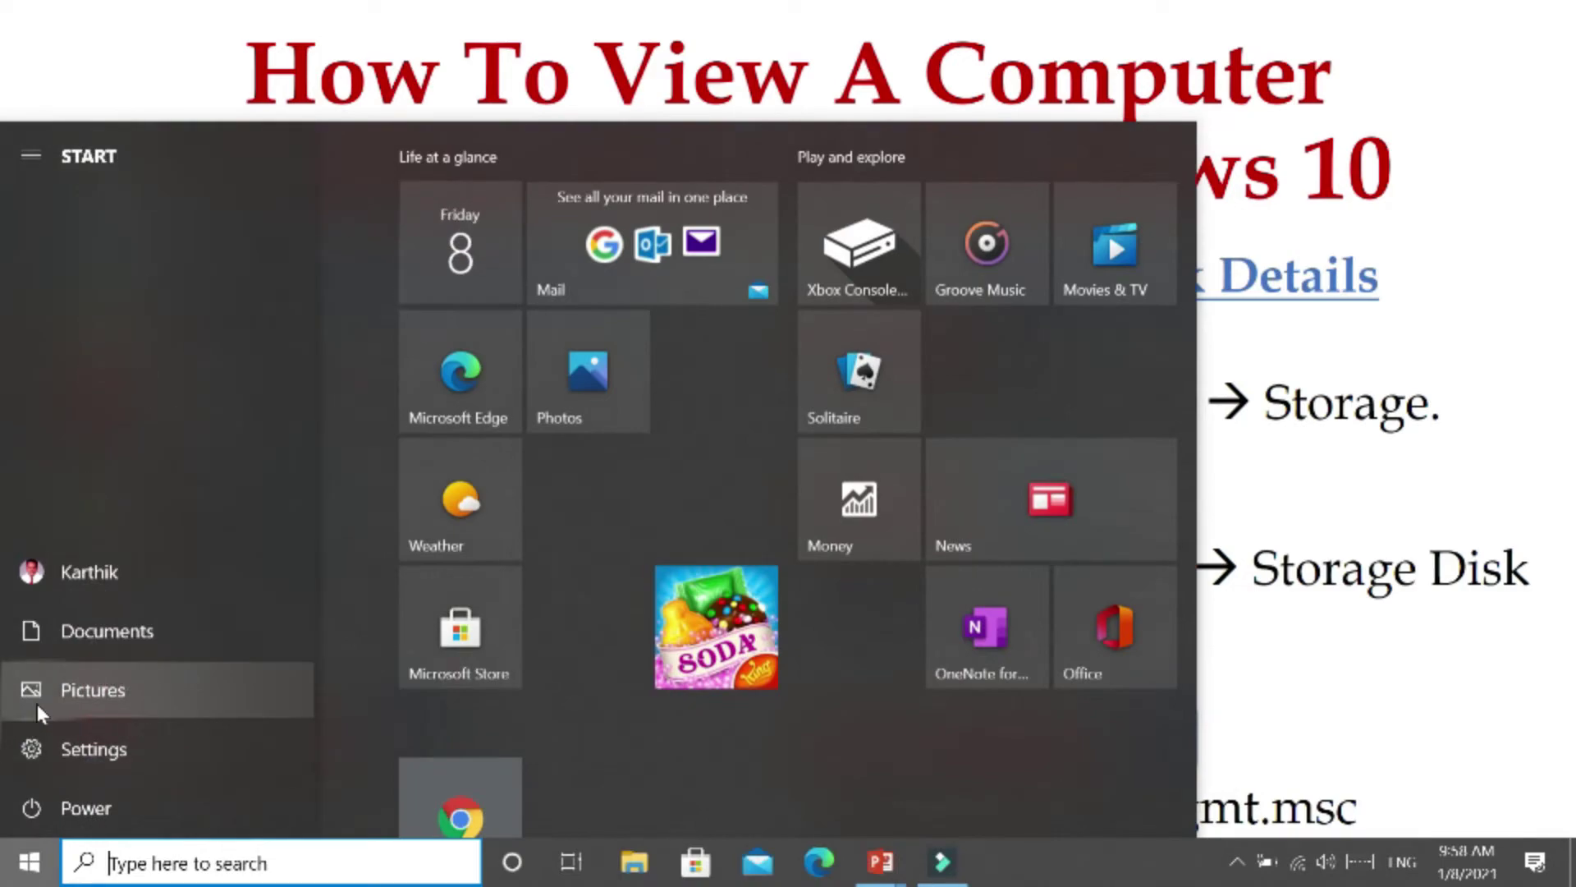
left_click(43, 760)
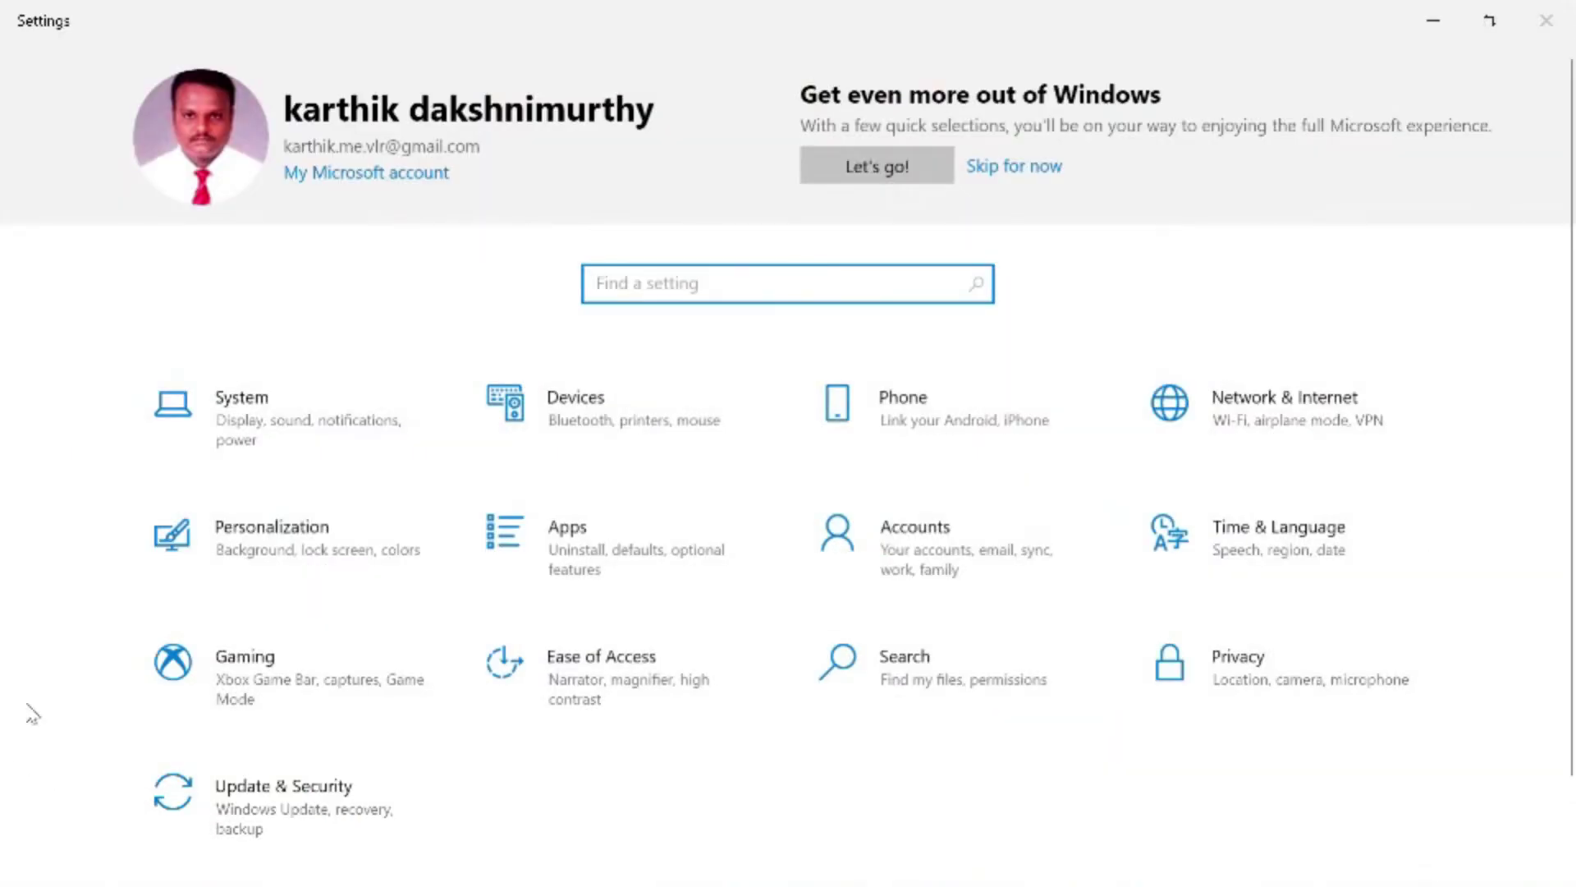
left_click(257, 419)
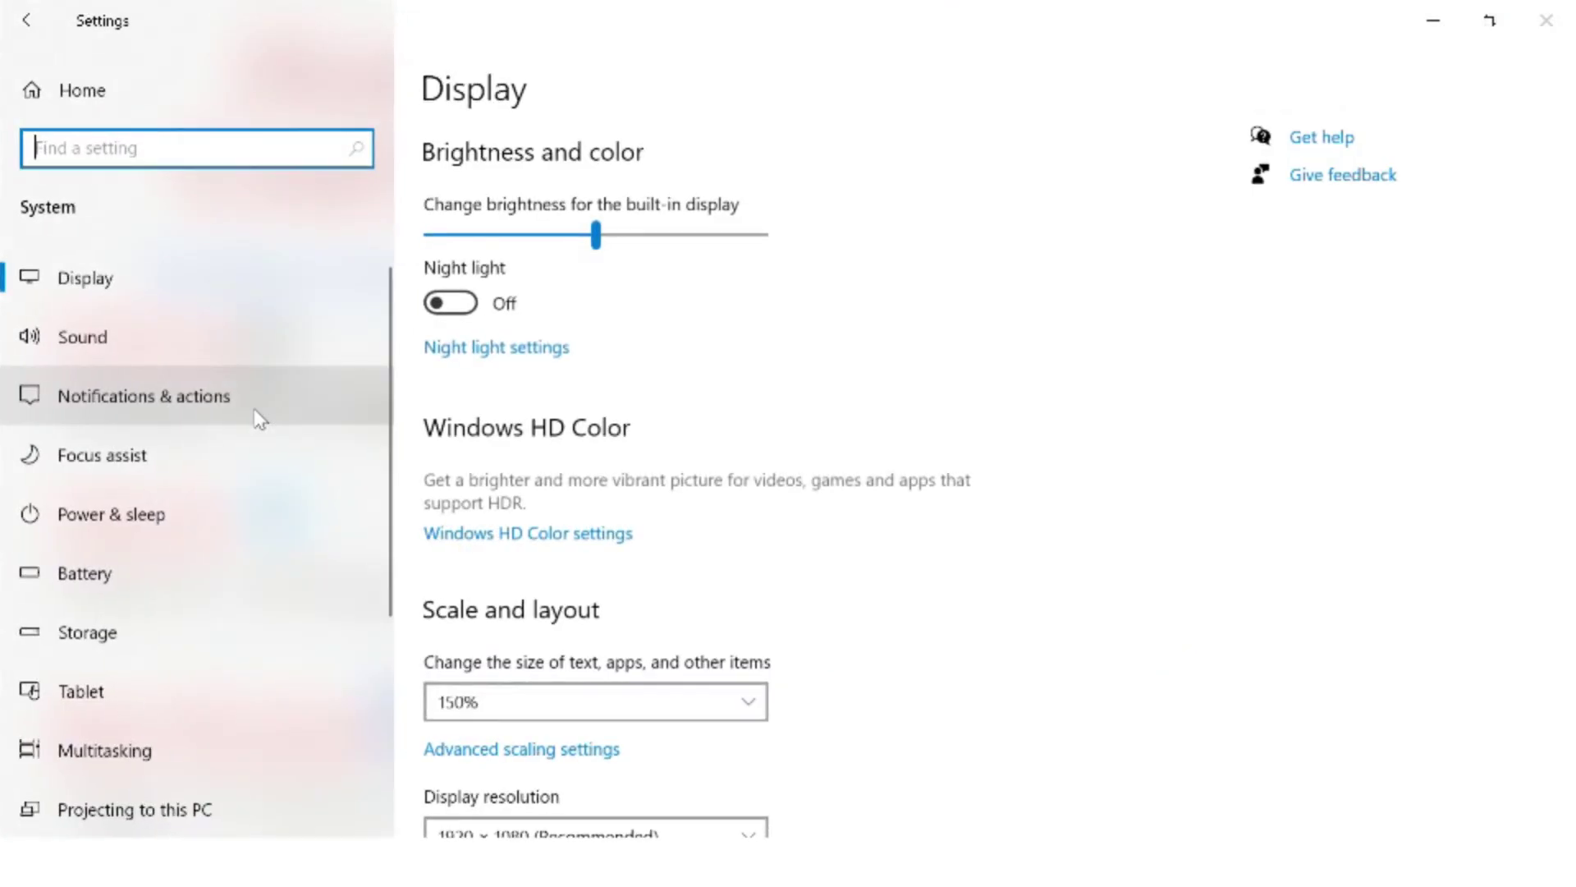
scroll(232, 534, "down", 4)
left_click(128, 716)
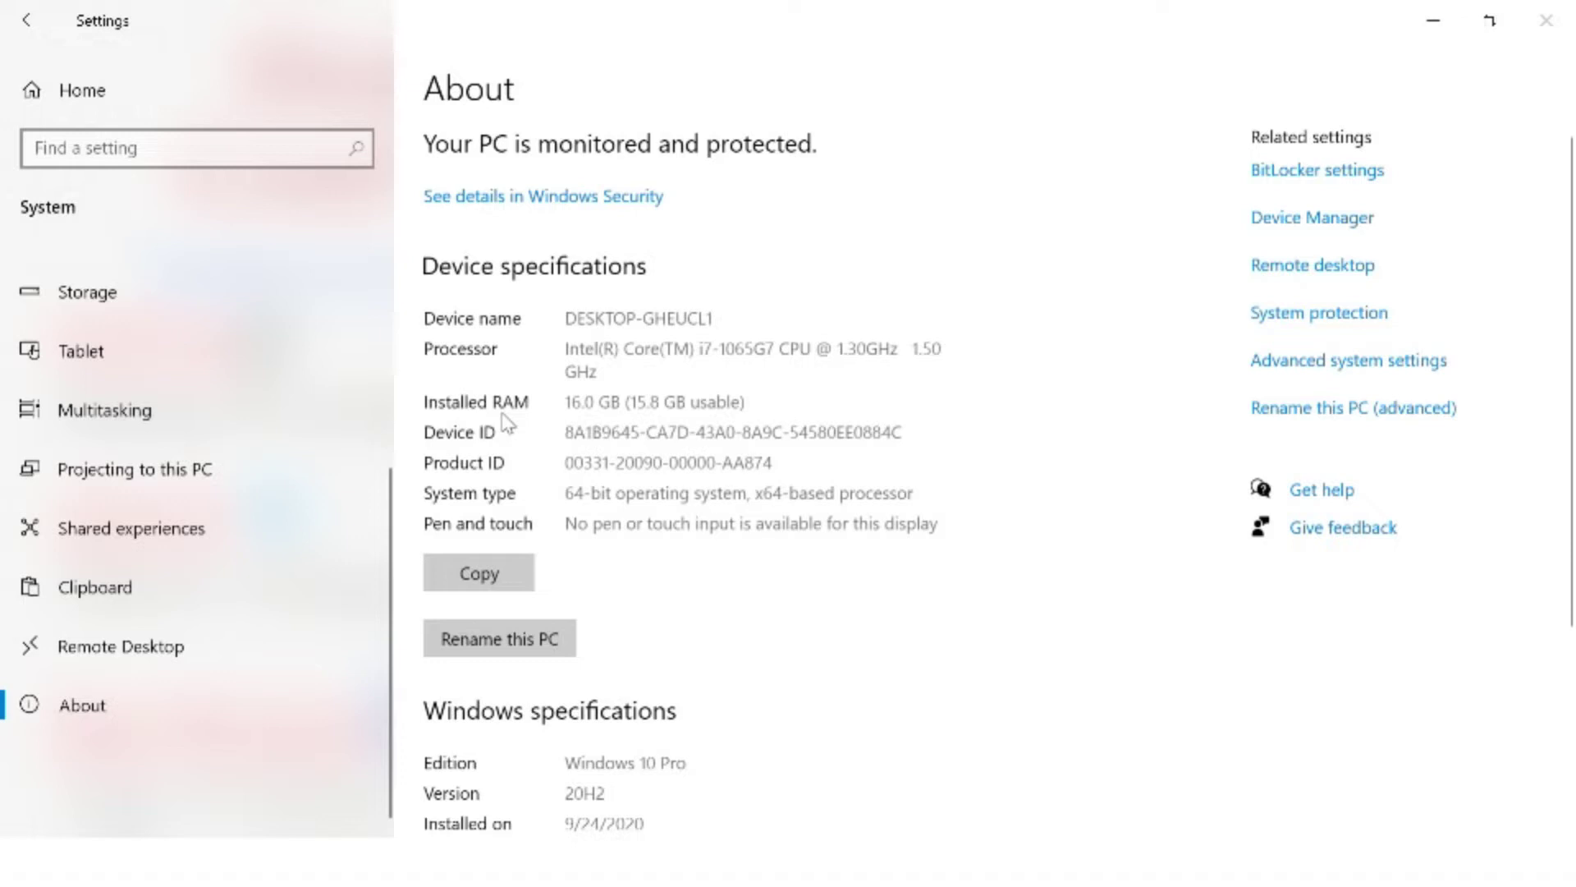
scroll(508, 422, "down", 3)
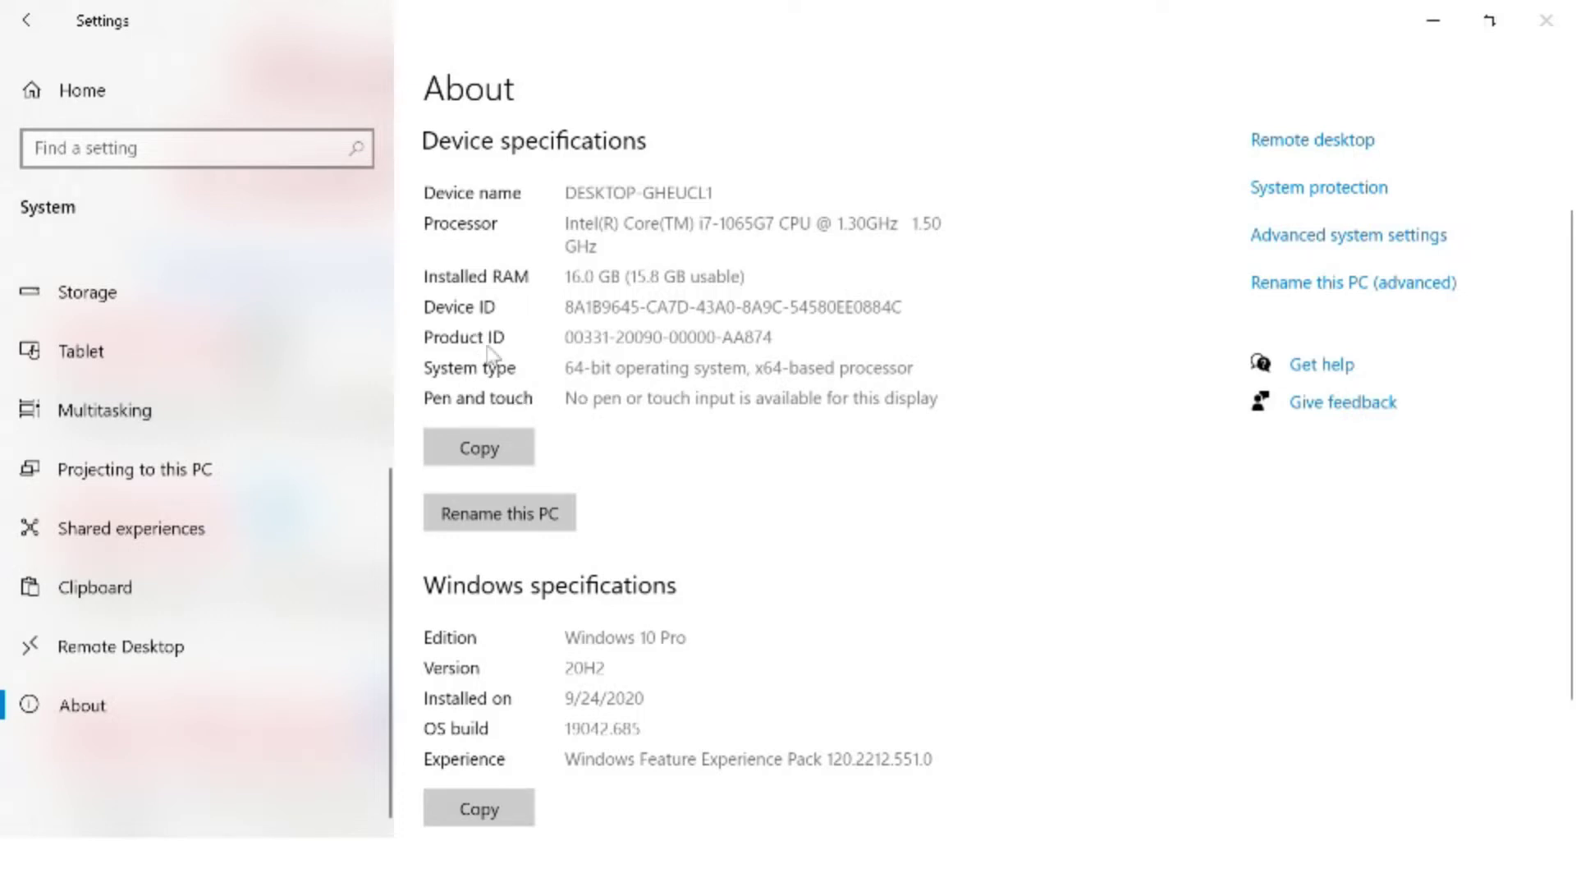
scroll(492, 344, "down", 3)
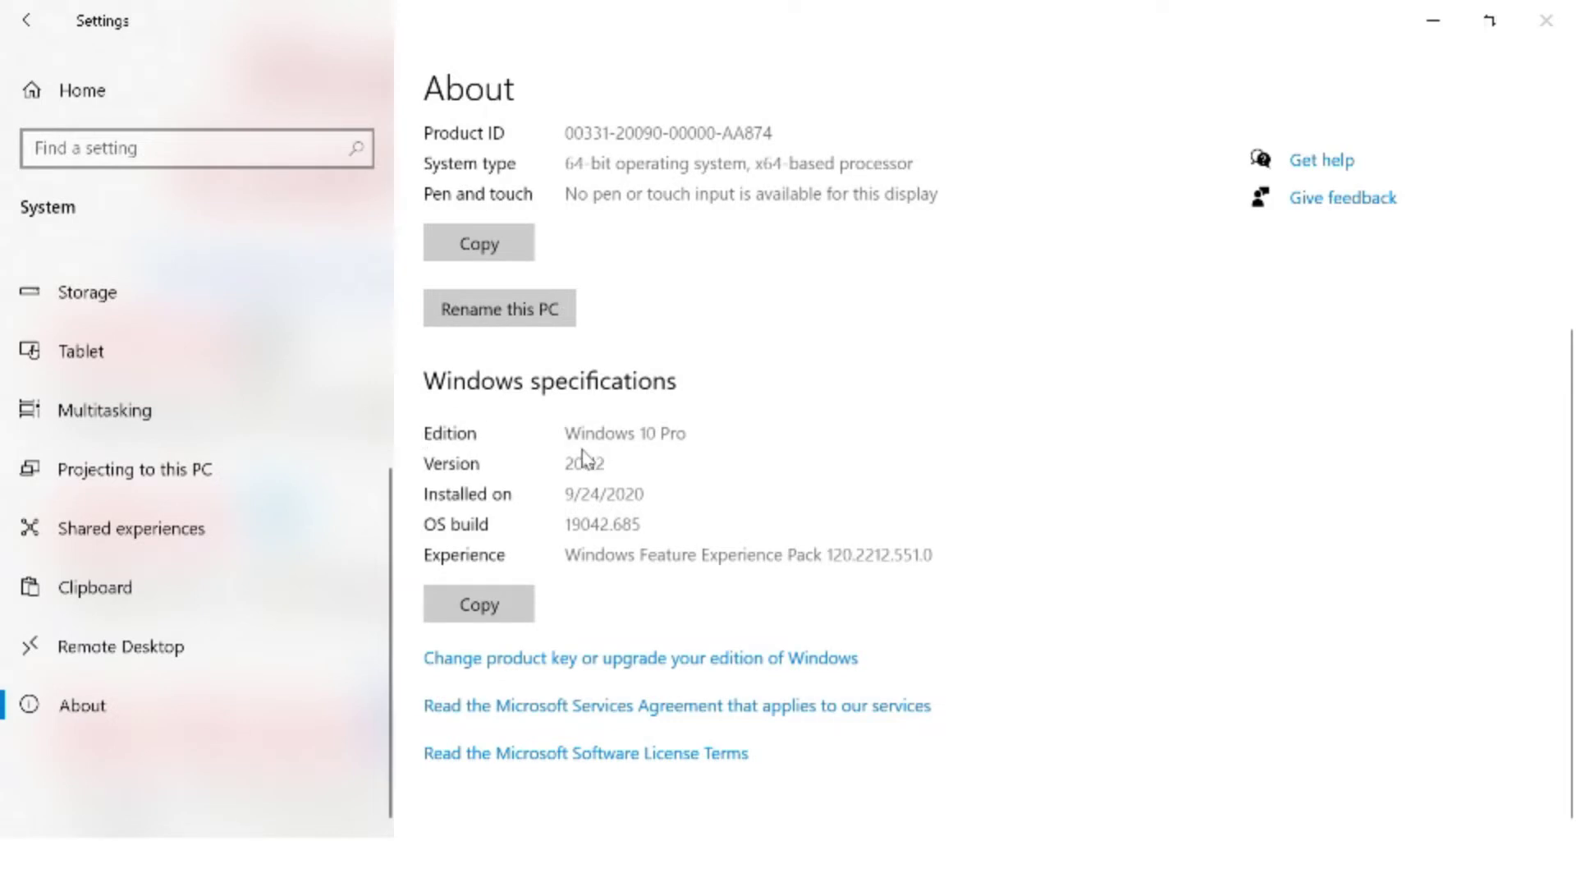
scroll(584, 457, "up", 4)
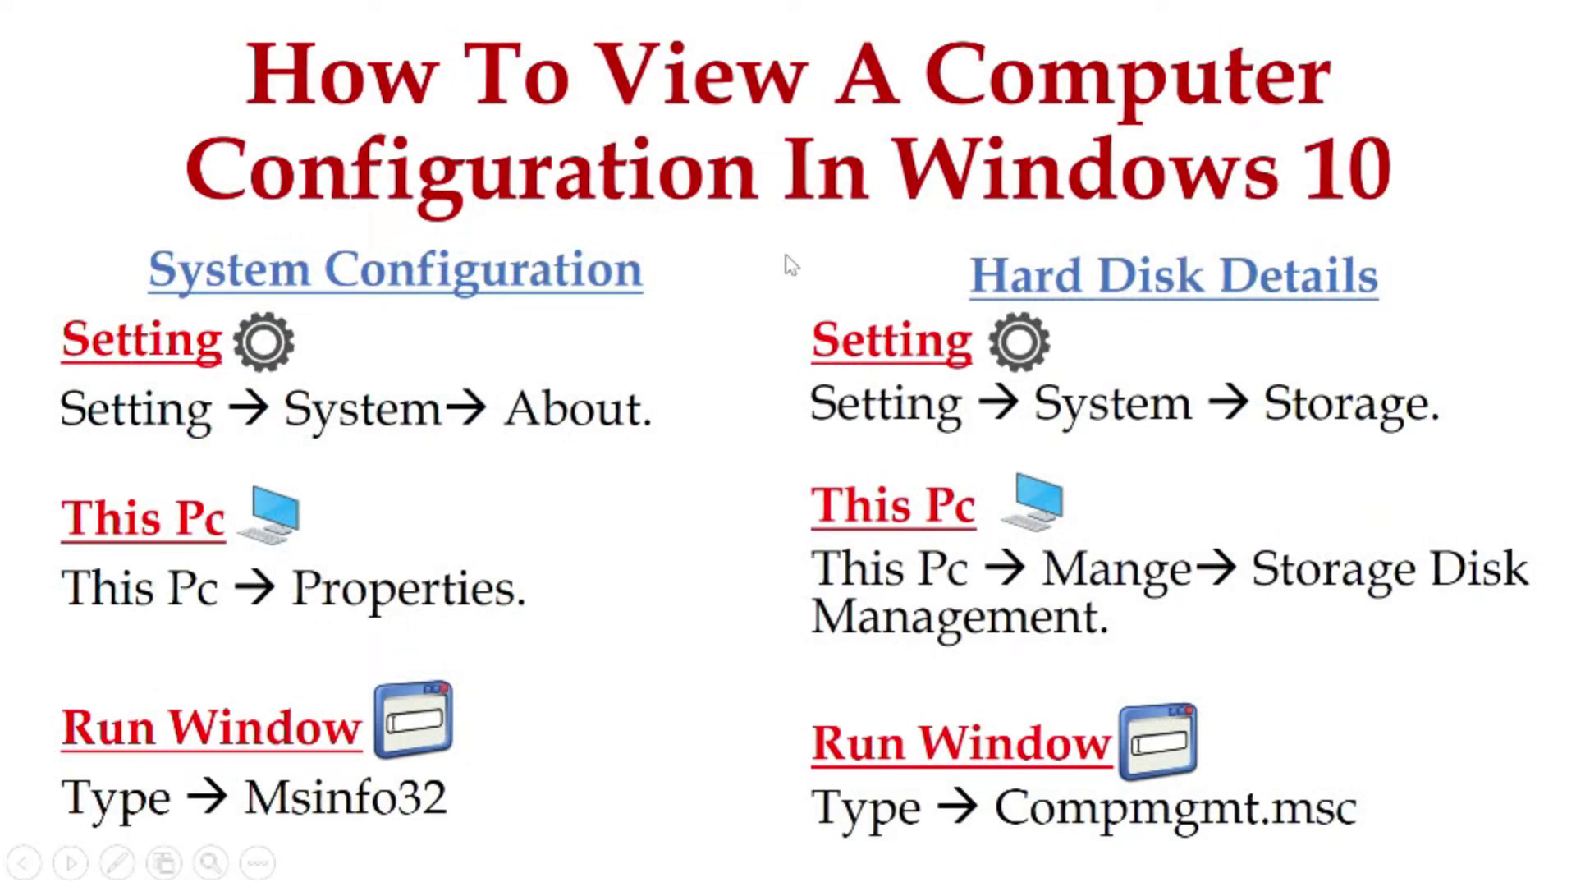
Reopen Settings and go to the About page of the System category again
key("super")
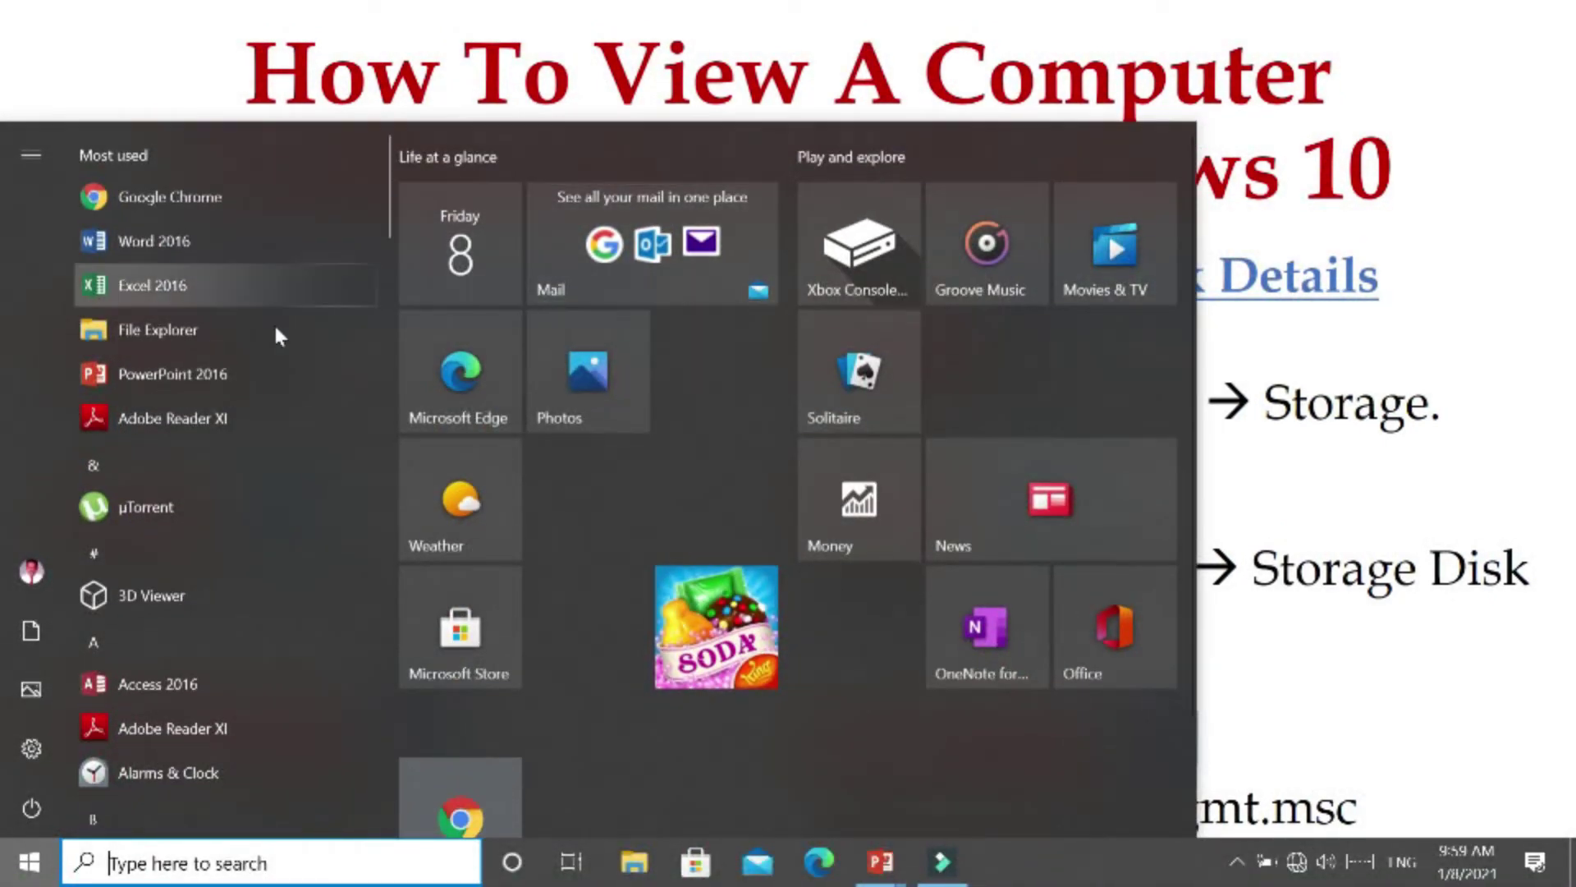
mouse_move(26, 755)
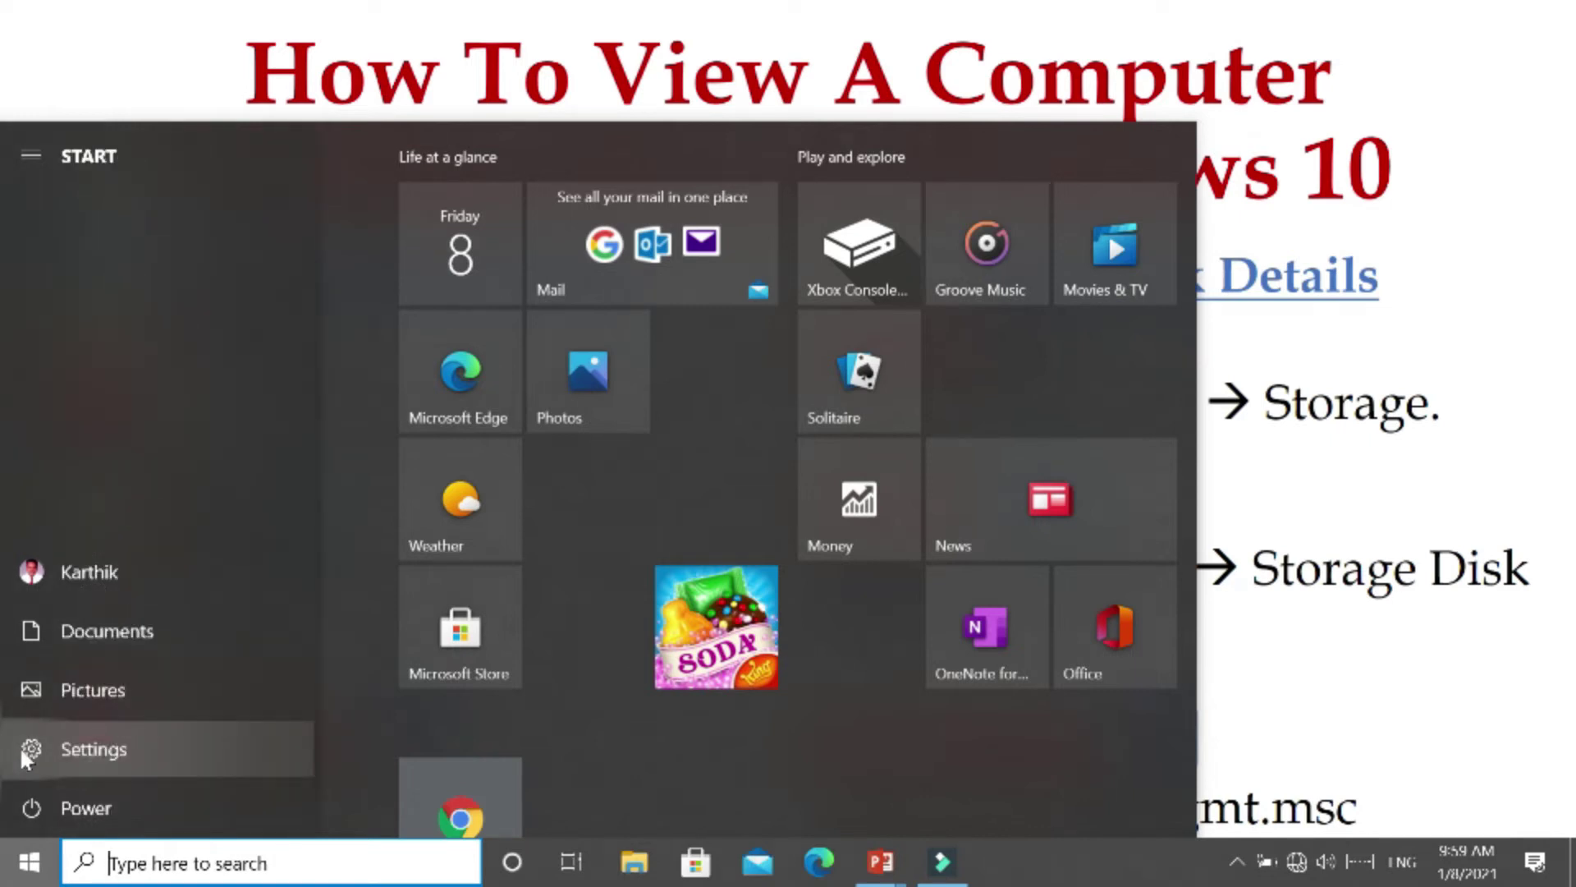
left_click(70, 753)
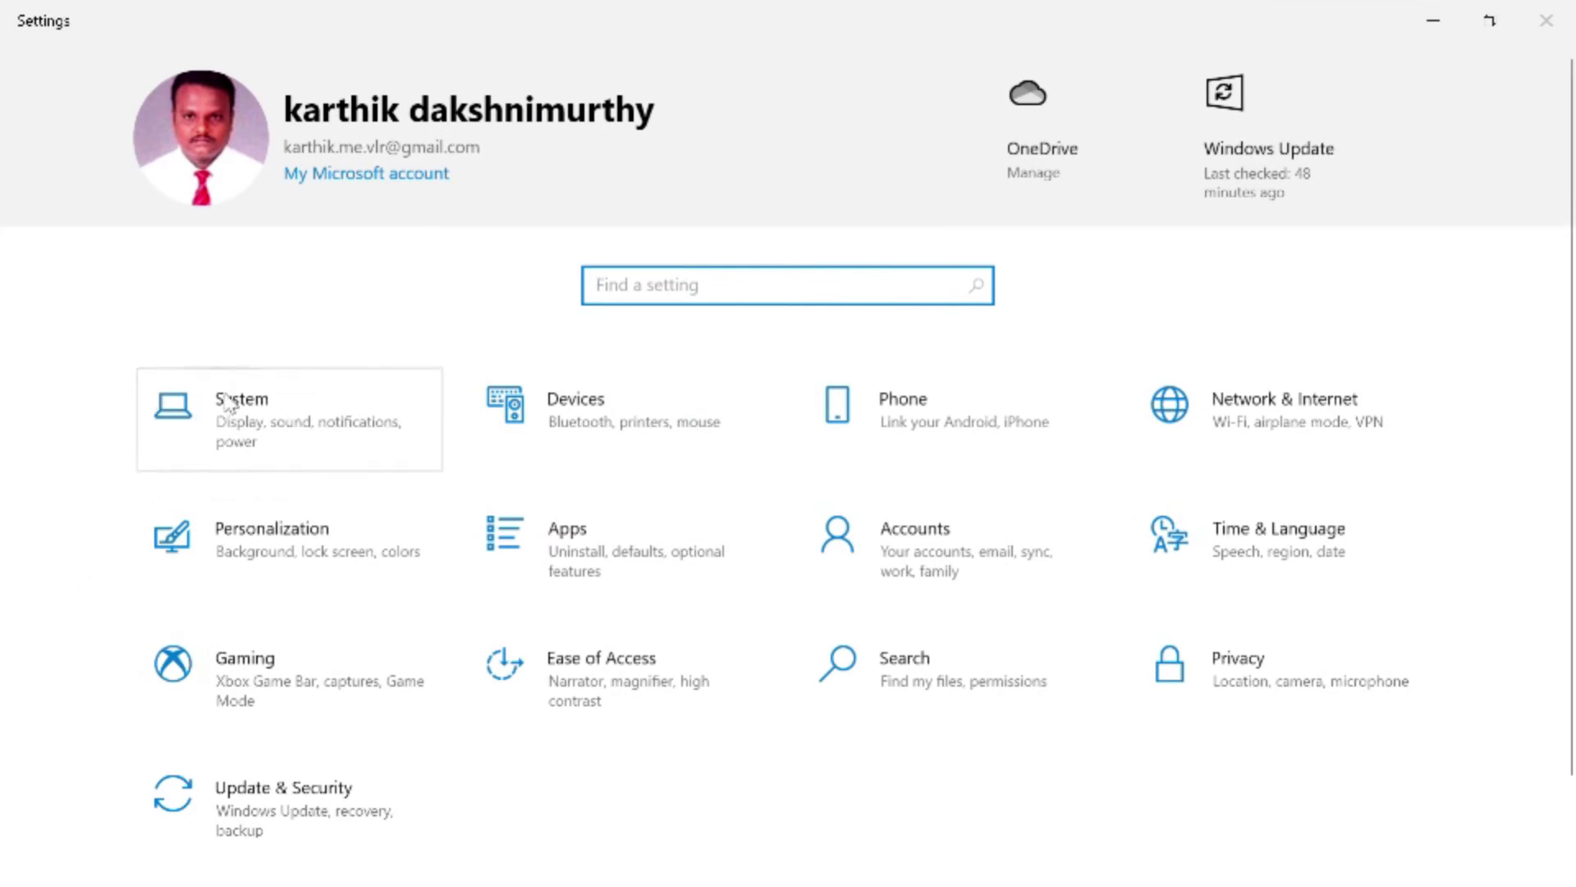
left_click(240, 430)
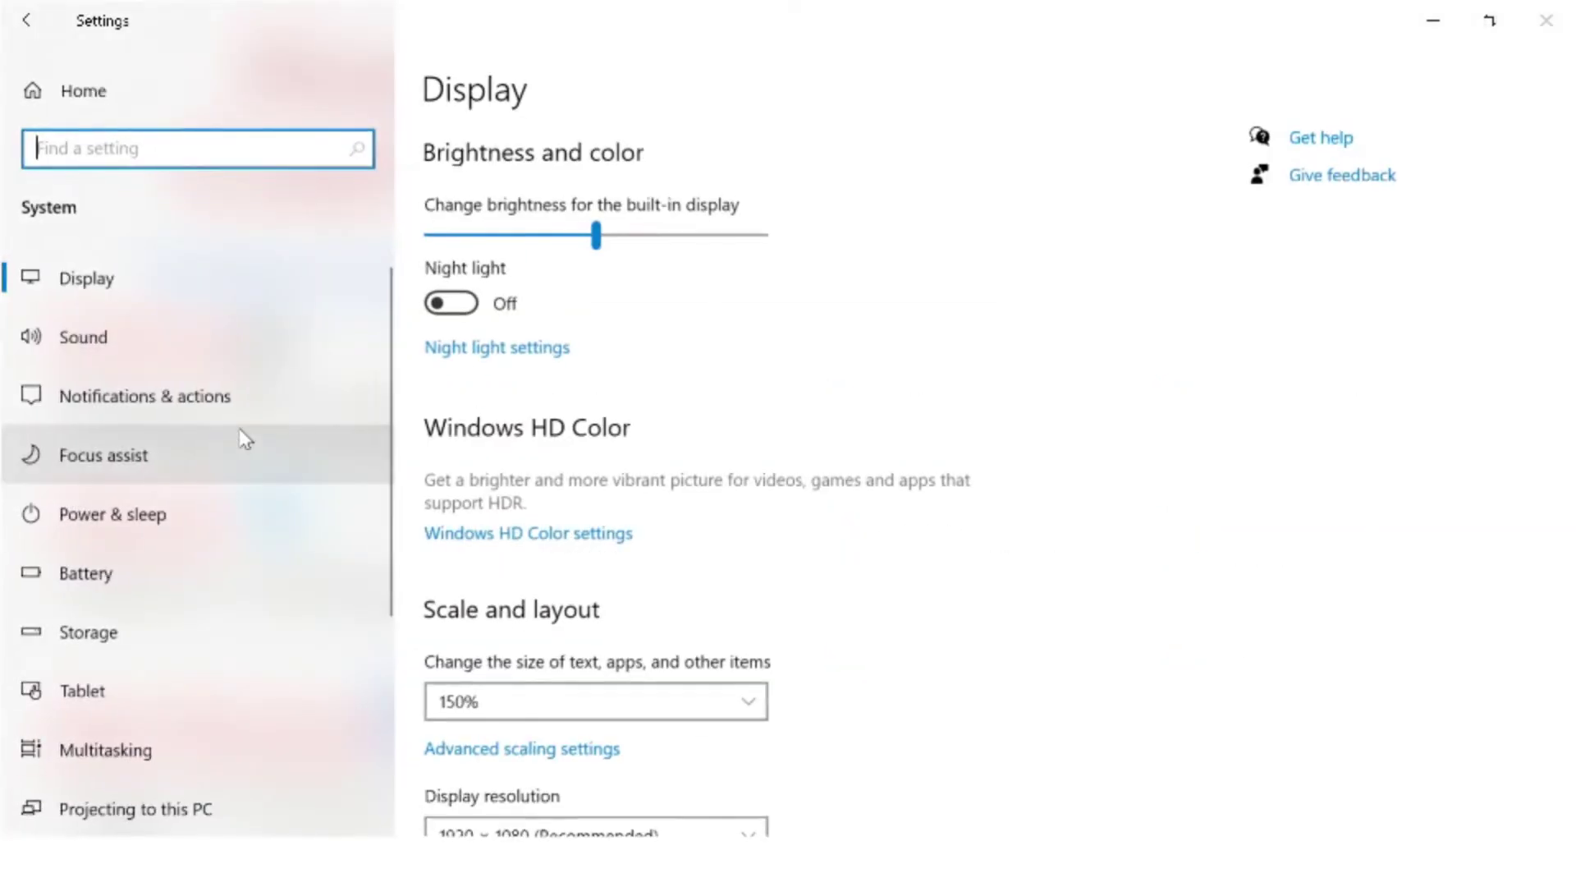
scroll(233, 503, "down", 5)
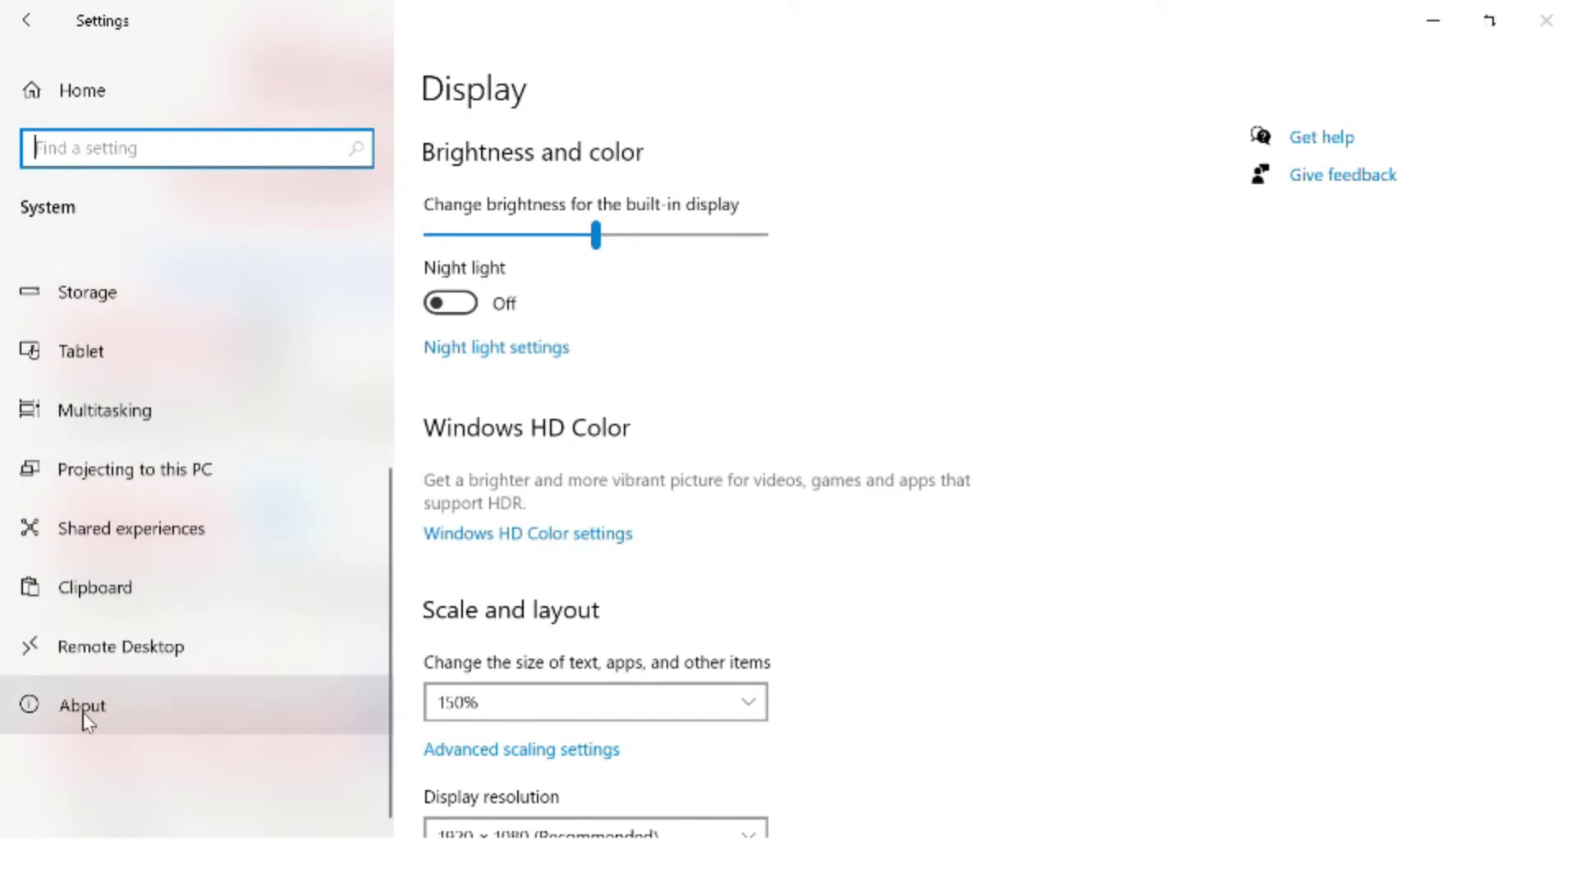
left_click(175, 728)
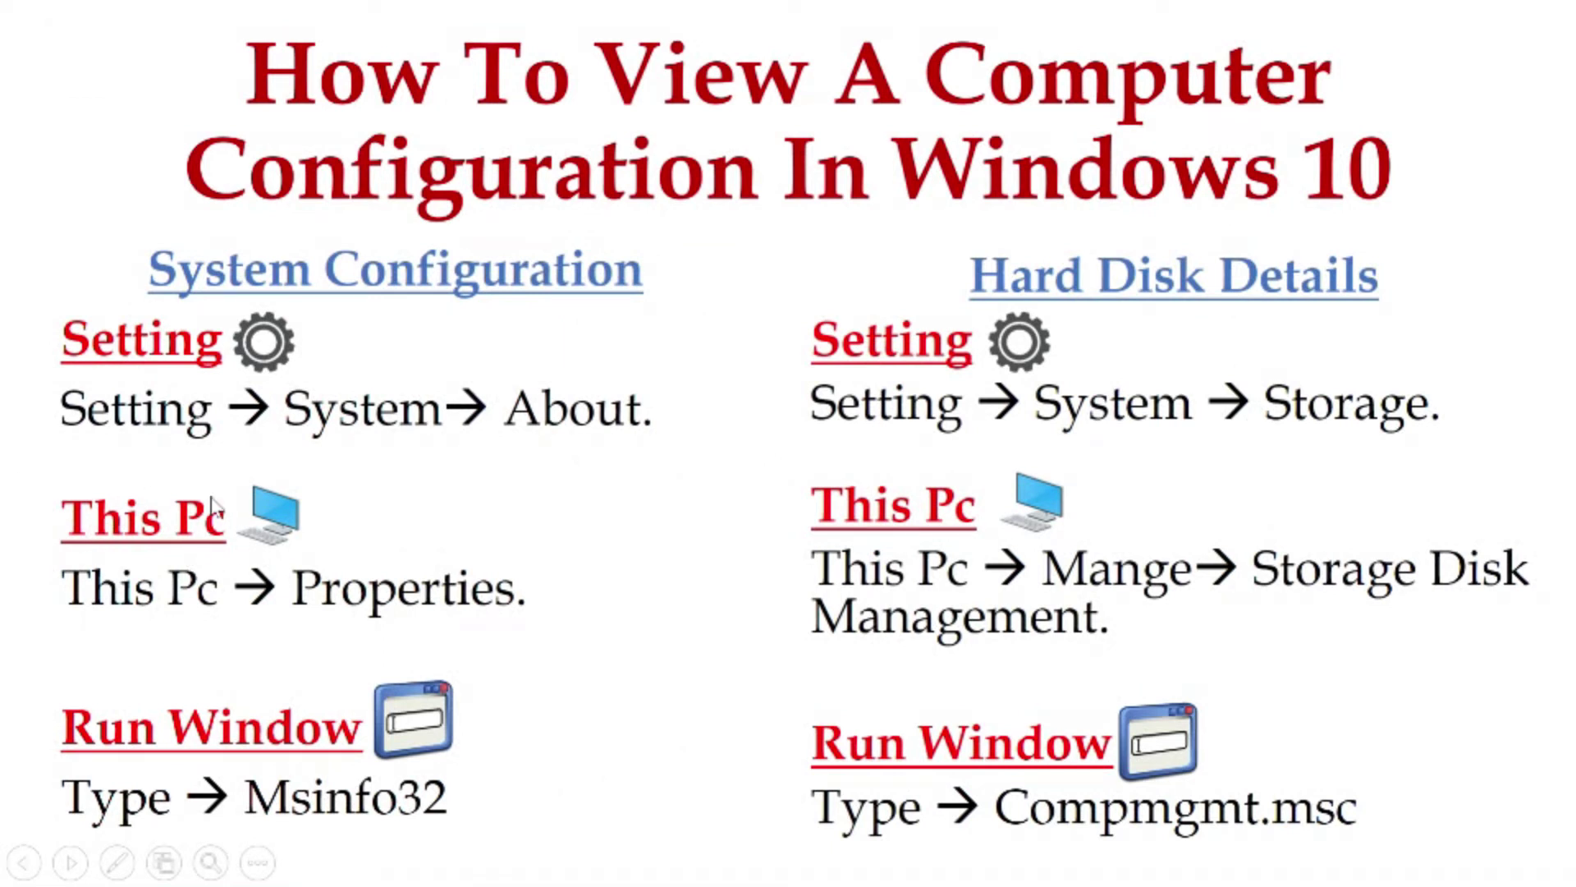
Show the desktop, open the properties of This PC, and review the device and Windows specifications
key("super+d")
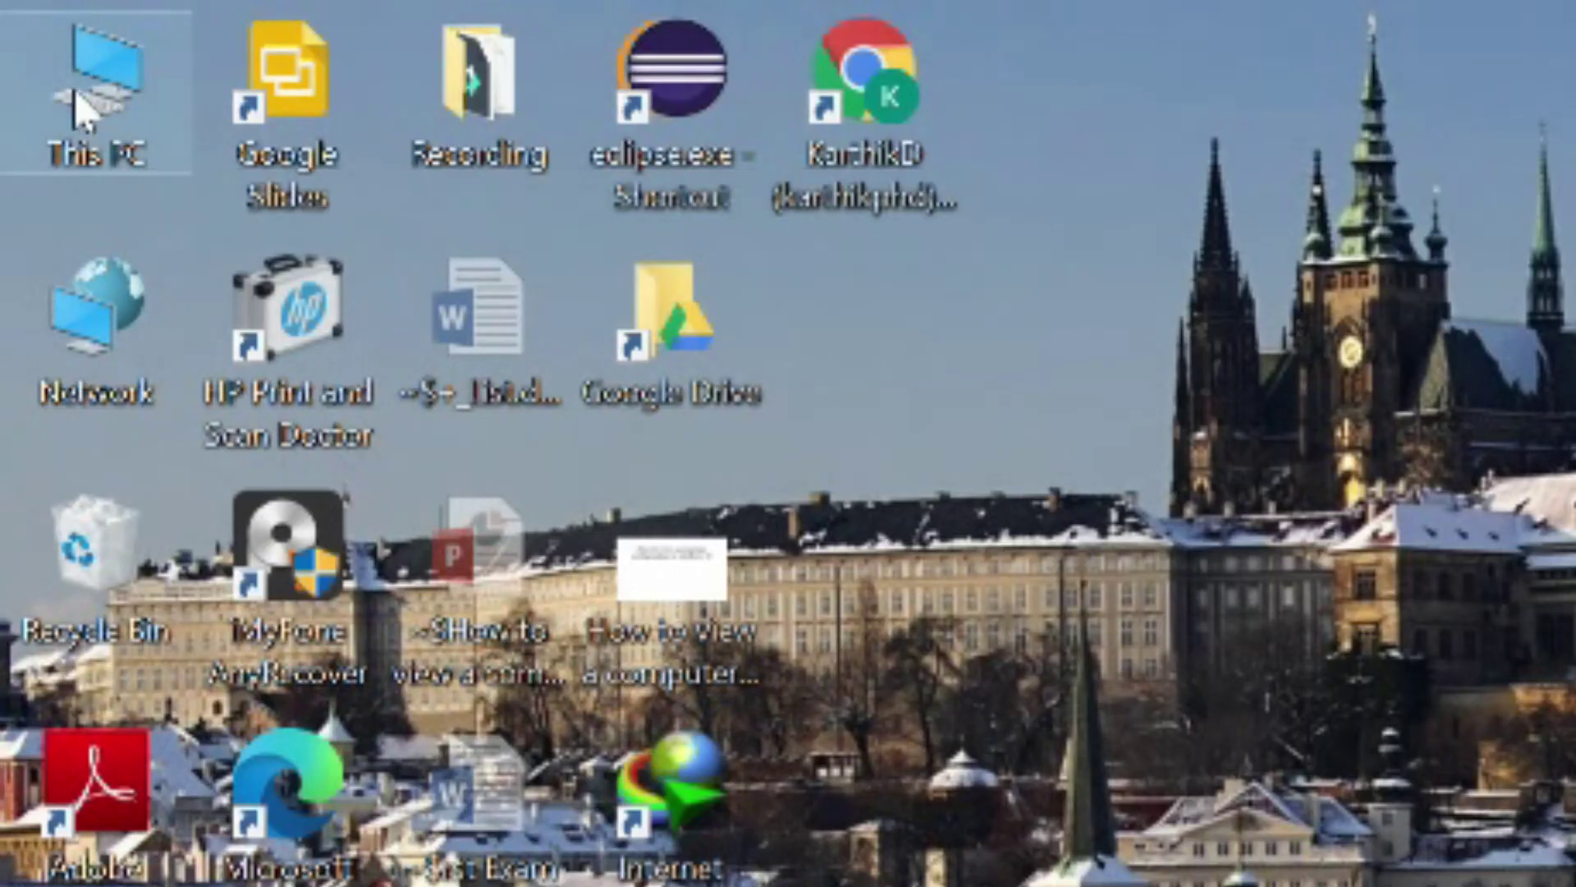
right_click(87, 41)
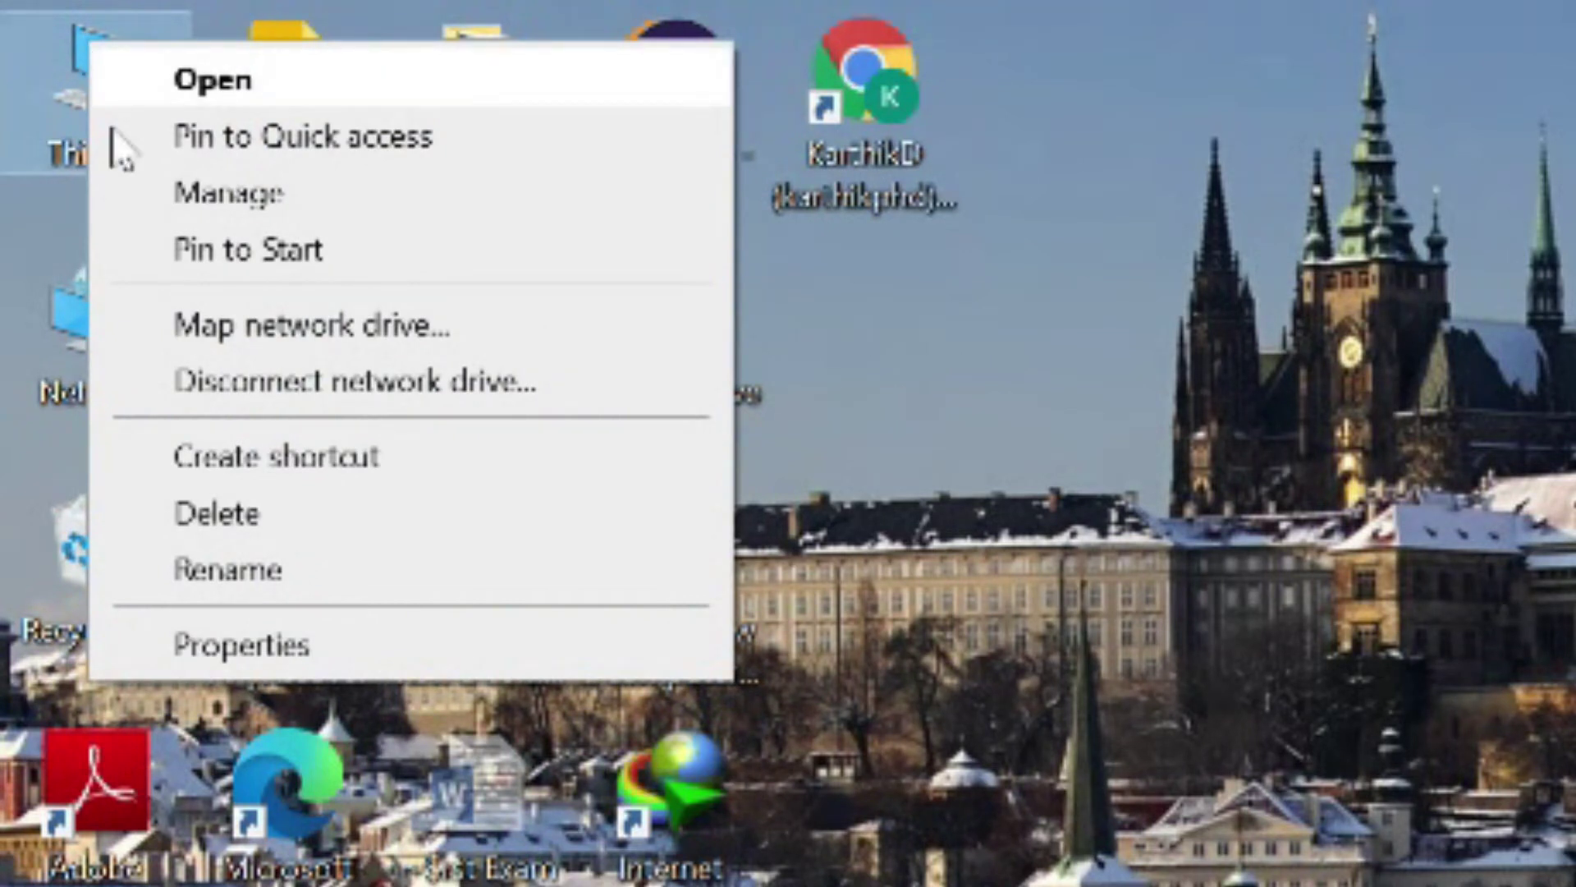
left_click(241, 644)
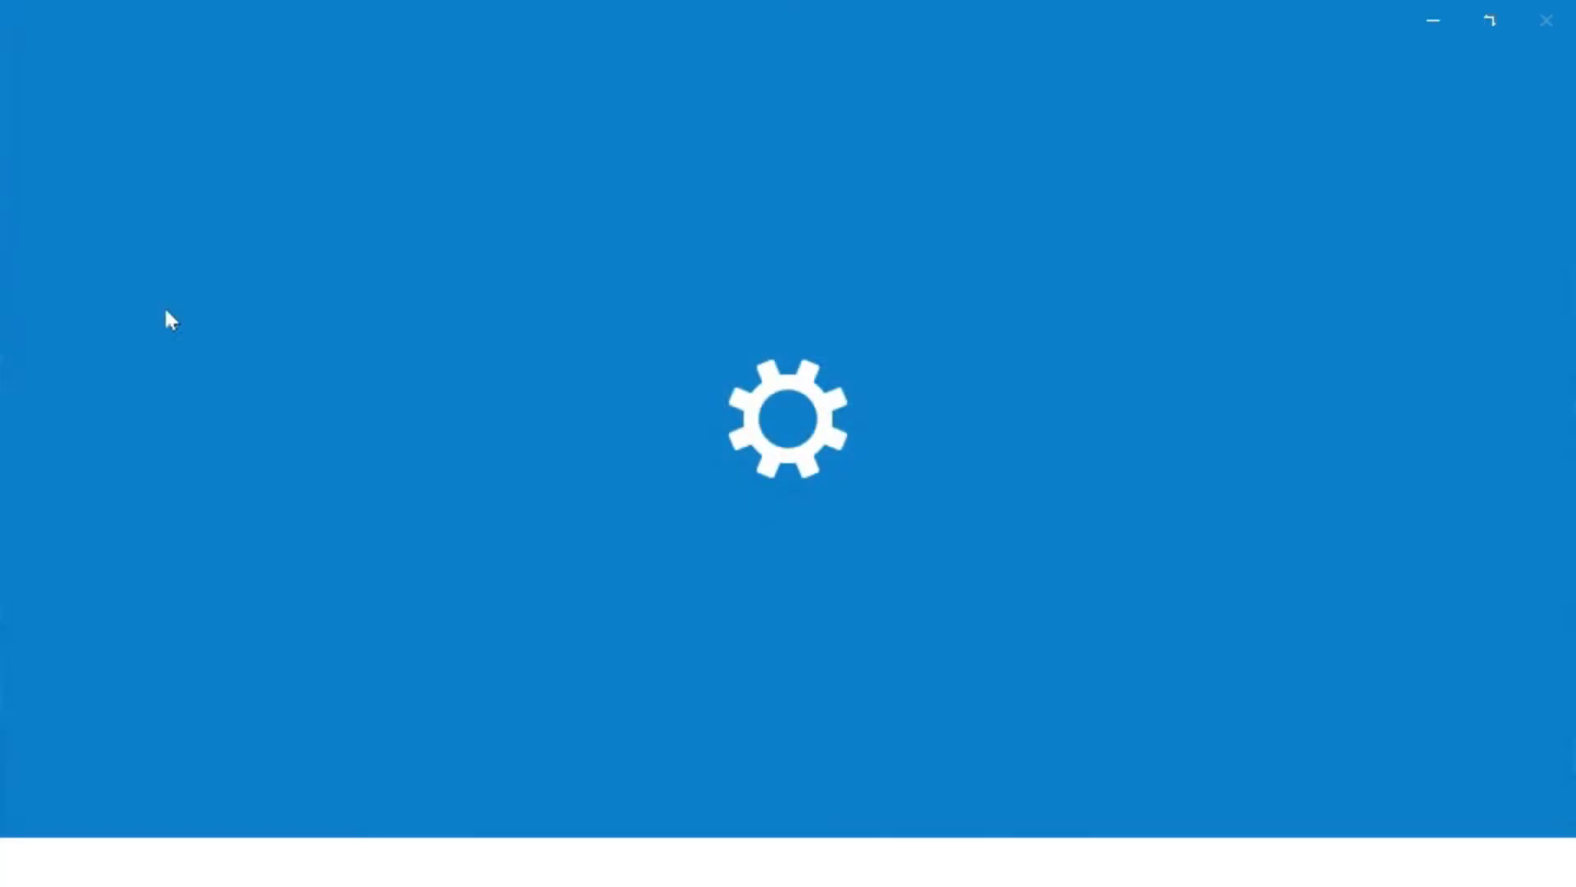
scroll(821, 493, "down", 3)
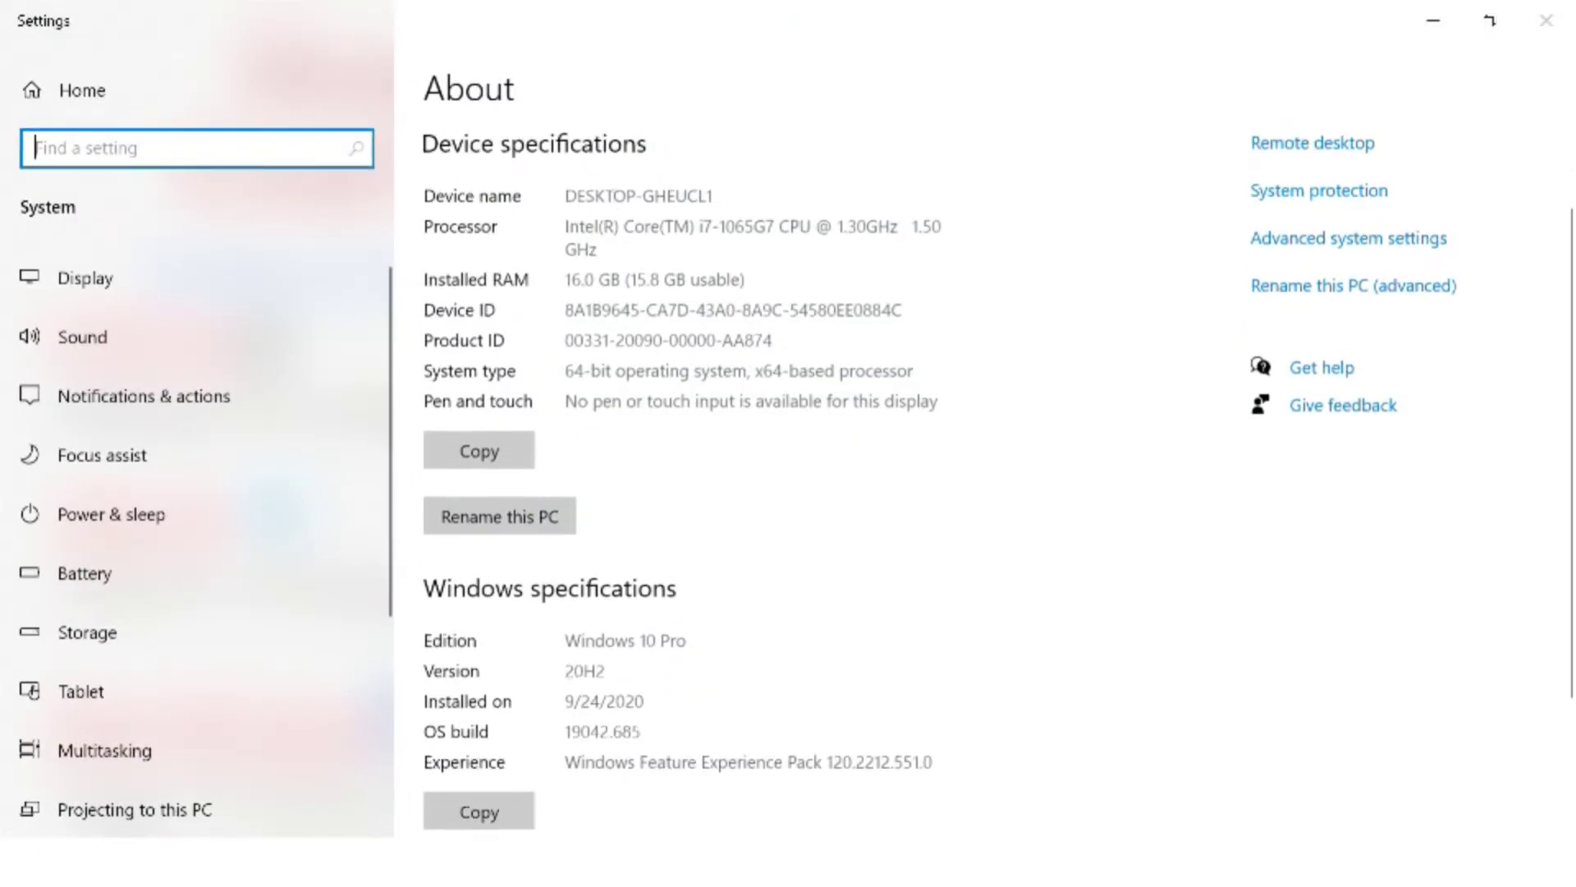
scroll(615, 257, "up", 3)
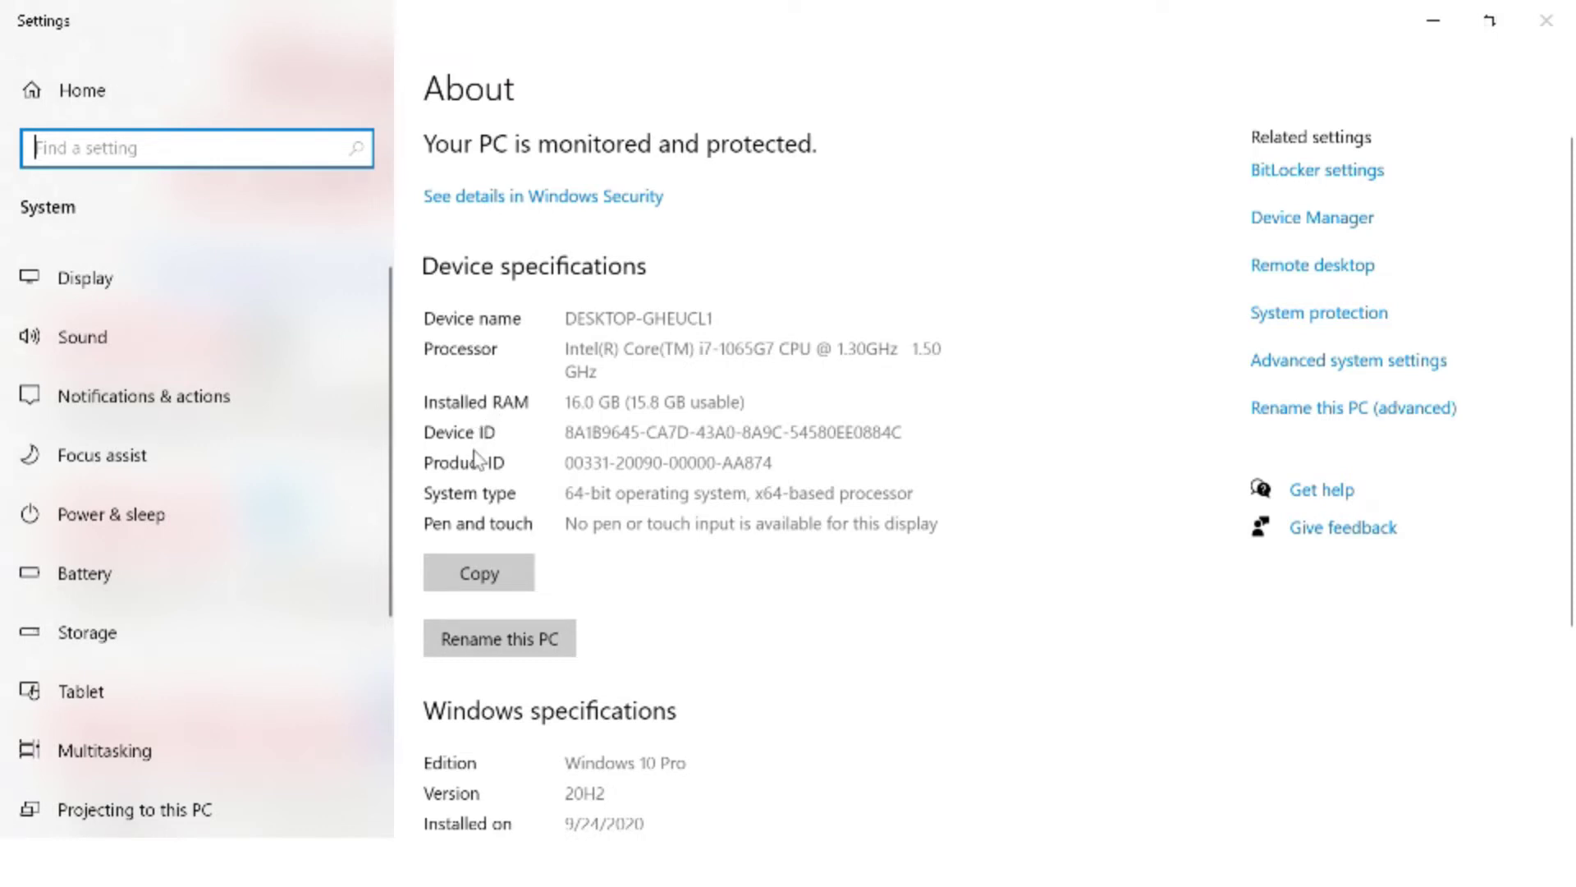
scroll(476, 460, "down", 3)
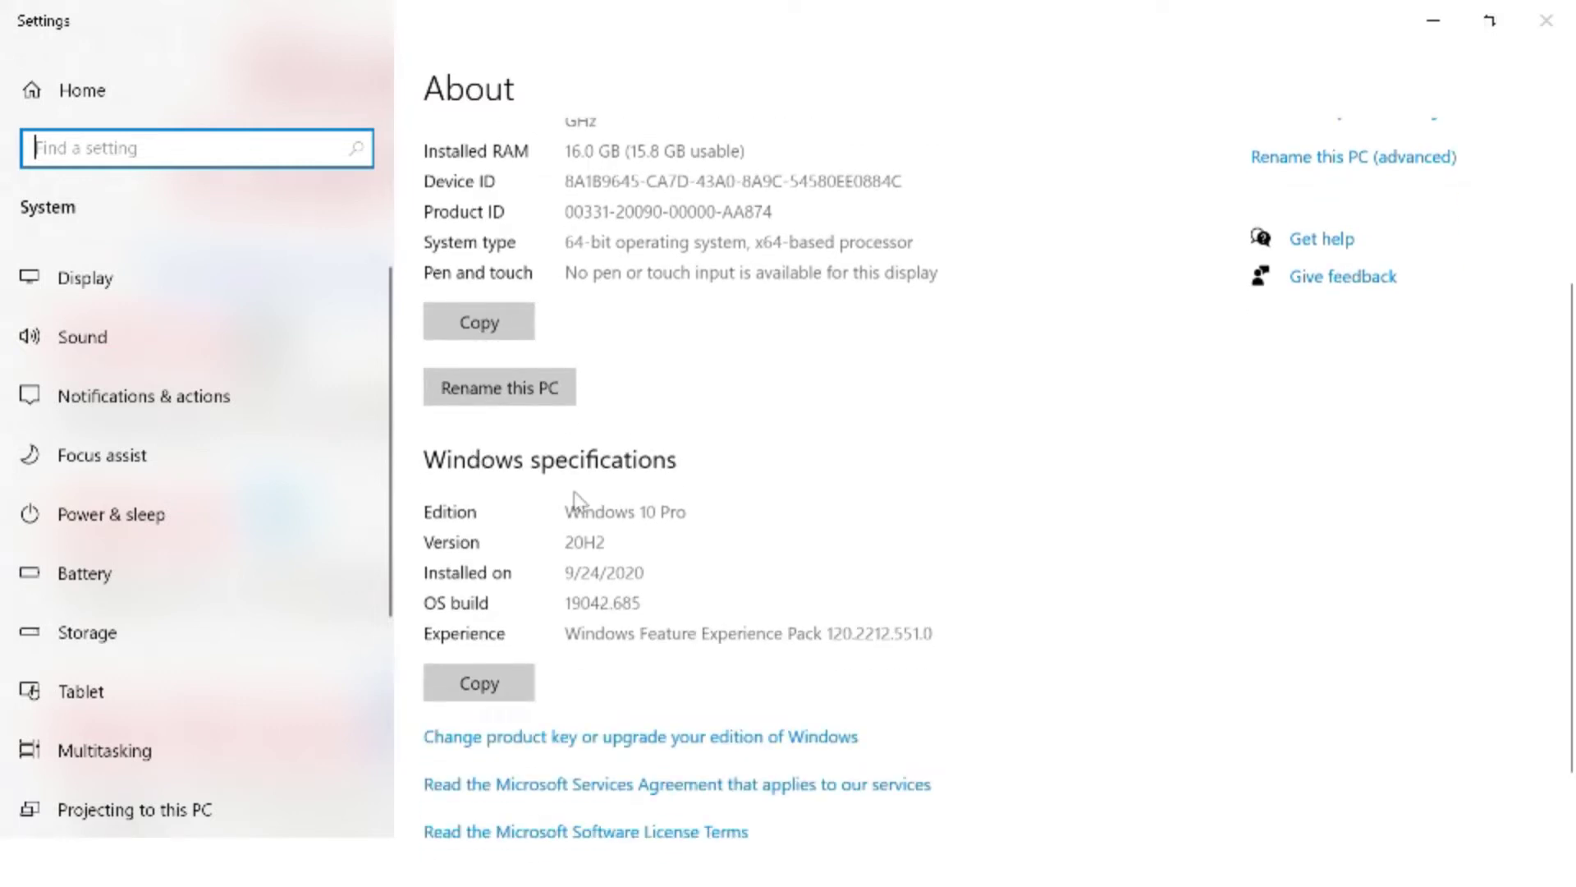
scroll(579, 501, "down", 1)
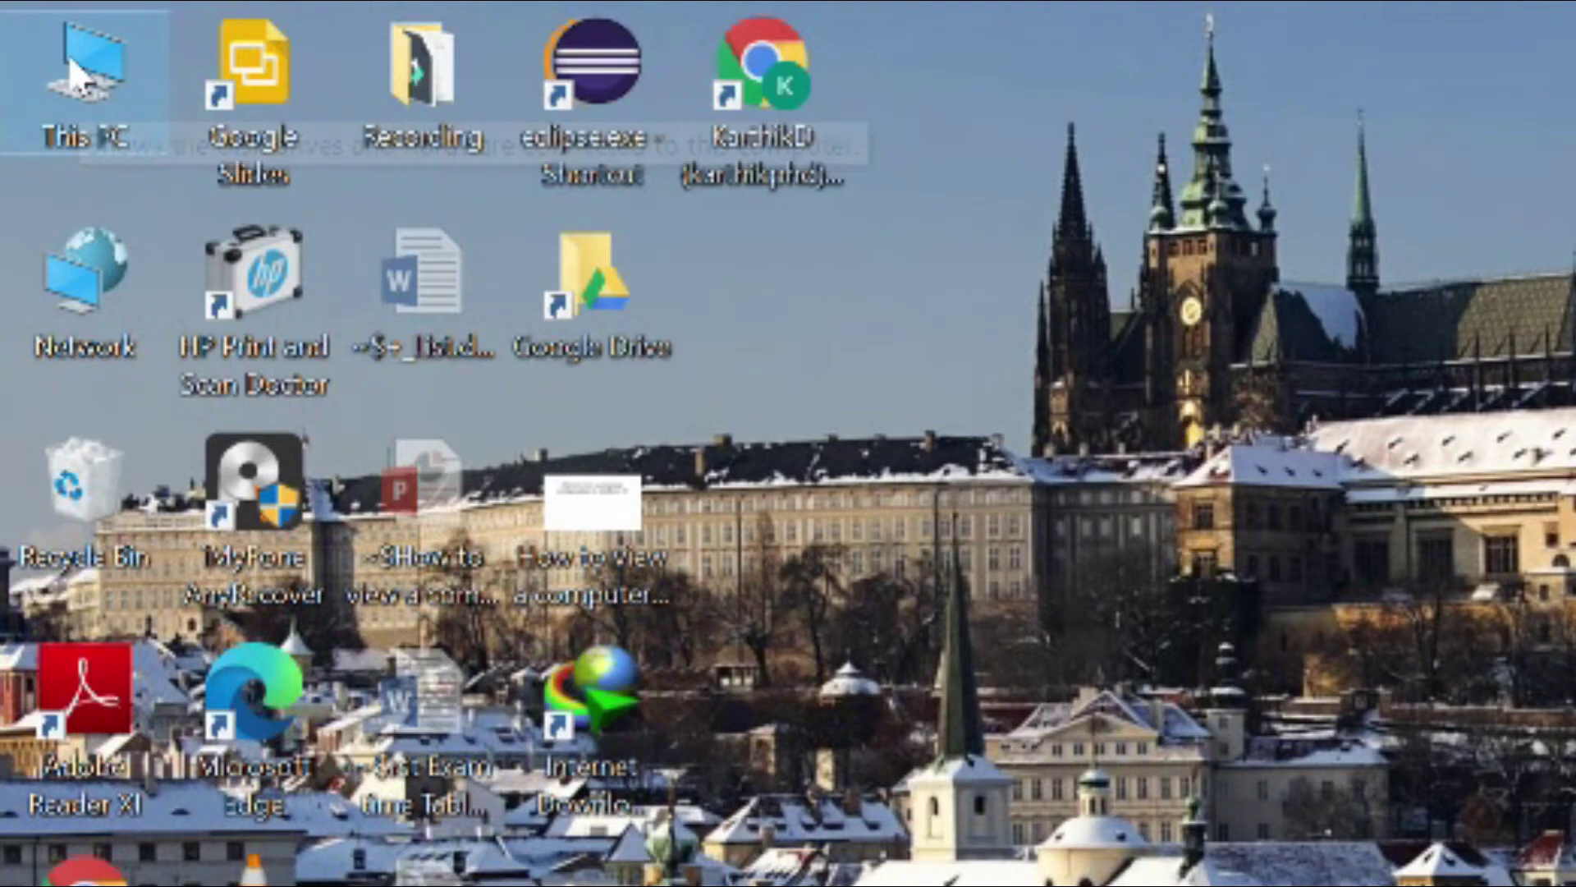
Open the properties of This PC from the desktop once more, and close the Settings window after viewing
right_click(82, 47)
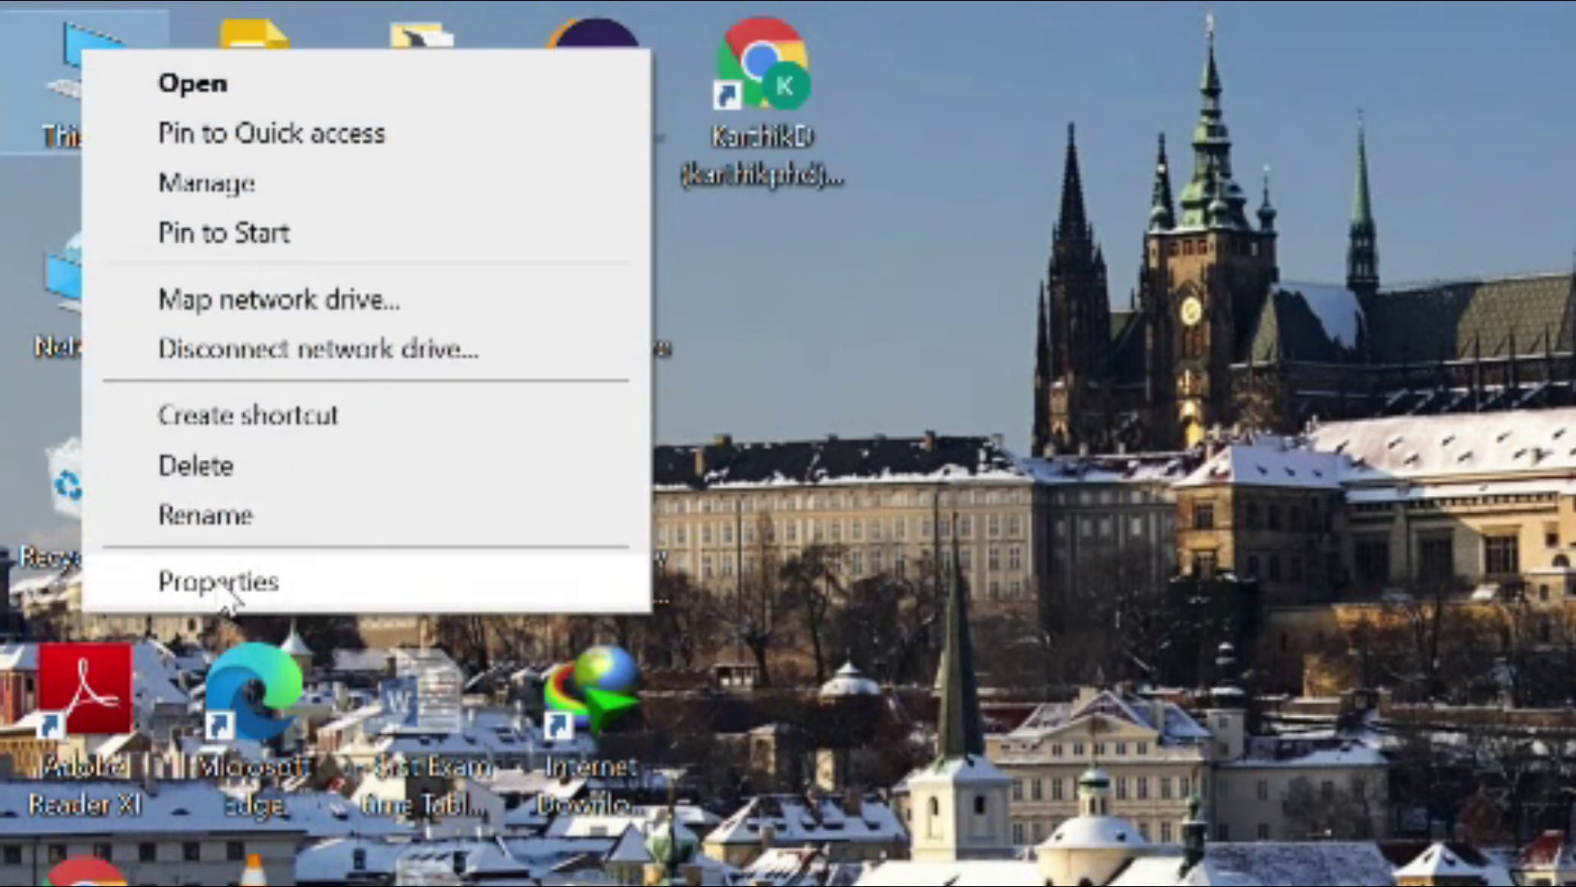
left_click(212, 317)
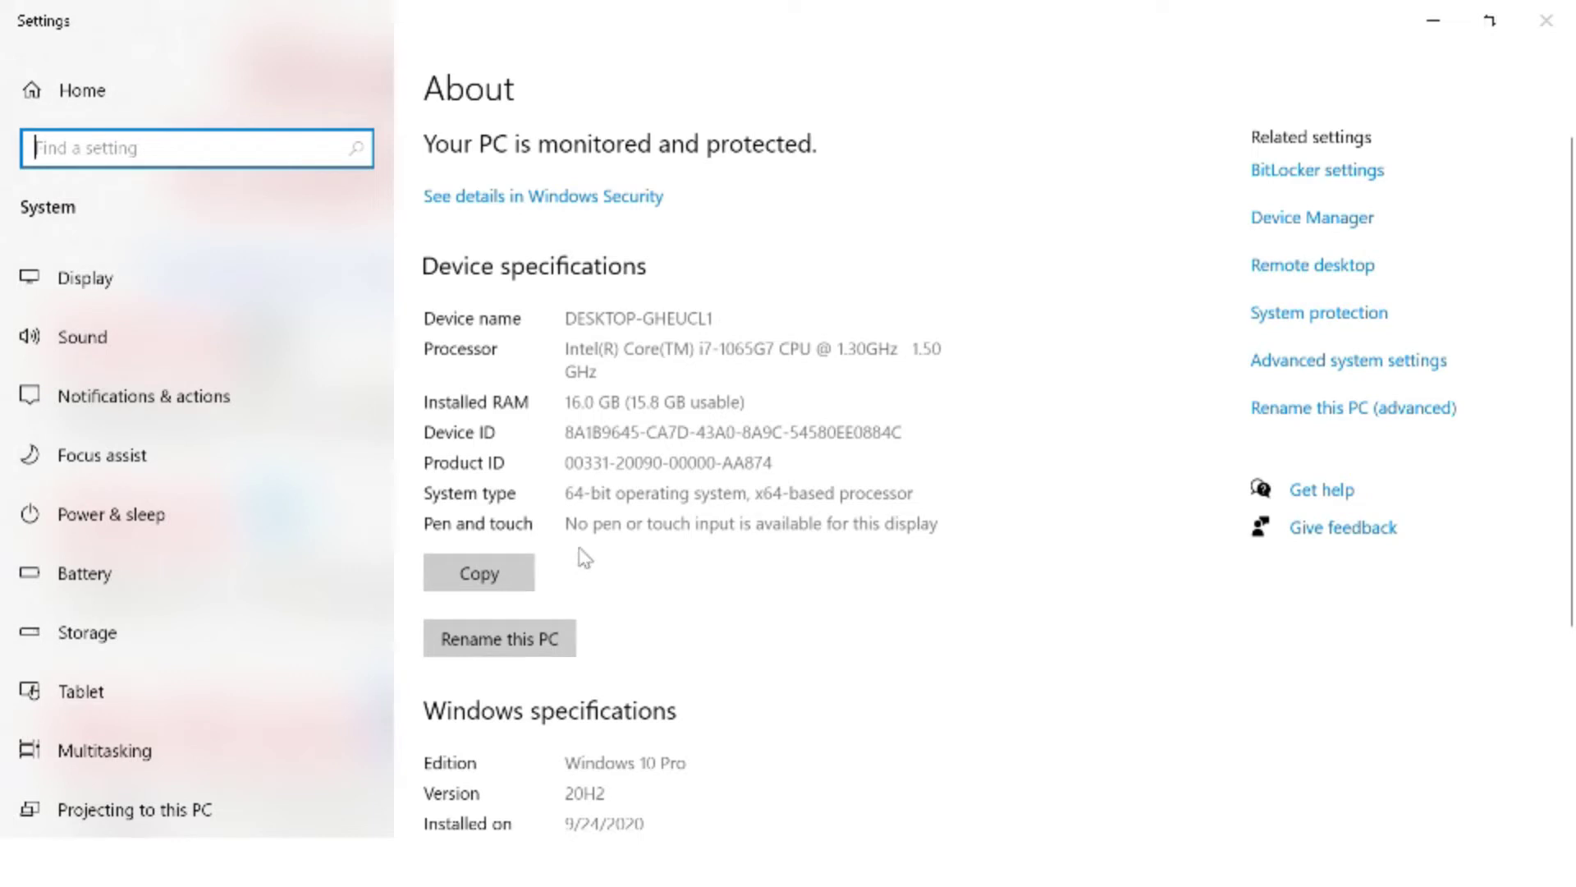
left_click(1566, 13)
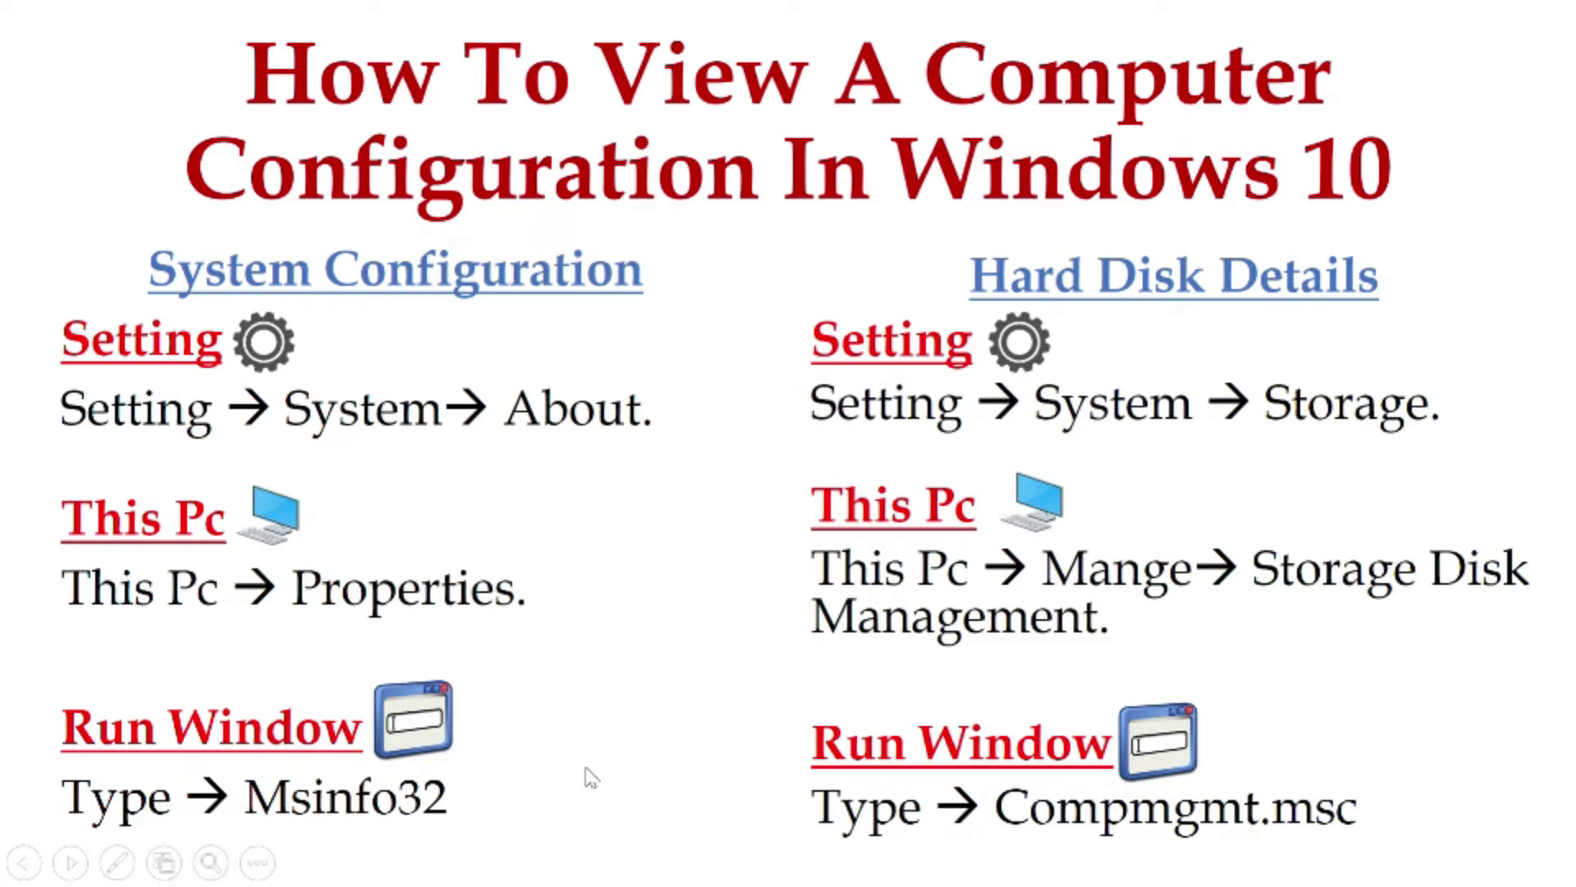
Launch System Information by running msinfo32 from the Run dialog, moving the dialog aside first
key("super+r")
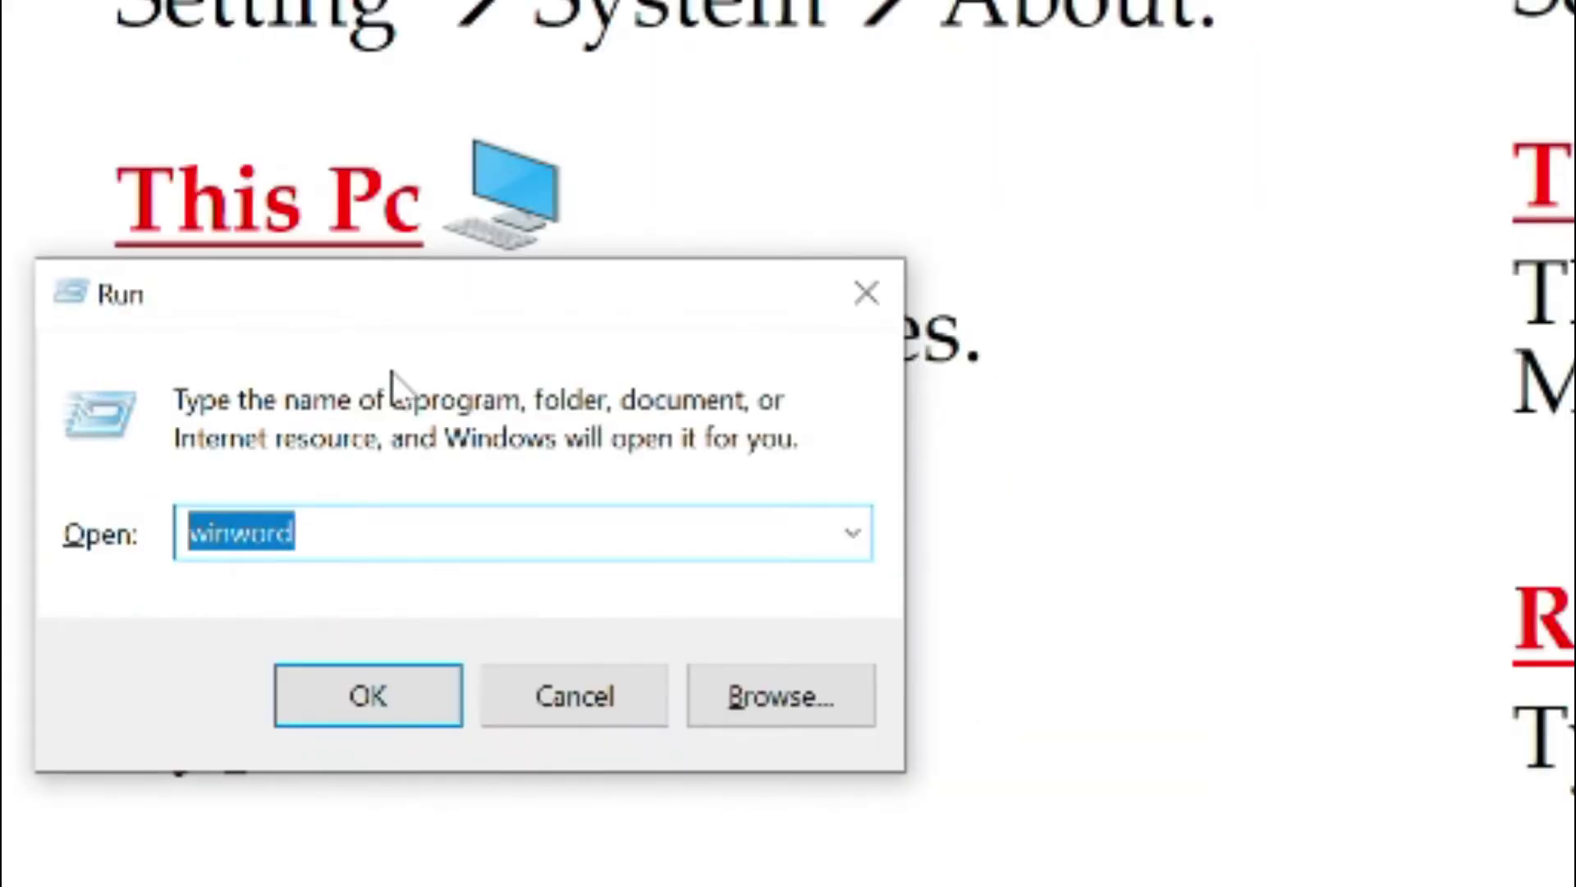
left_click_drag(435, 284, 913, 229)
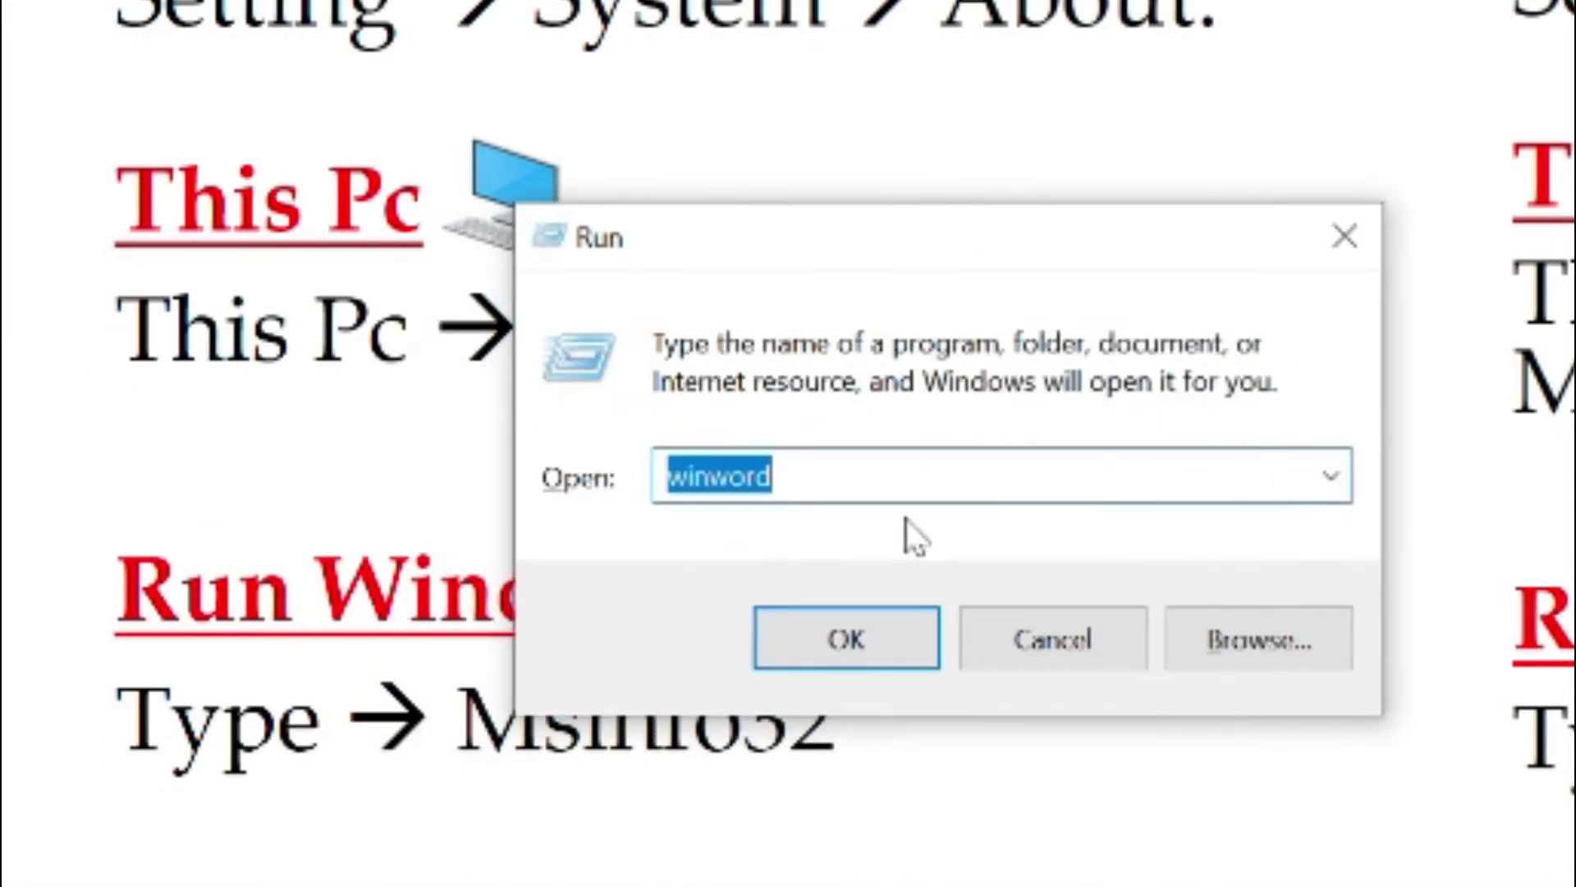
type("ms")
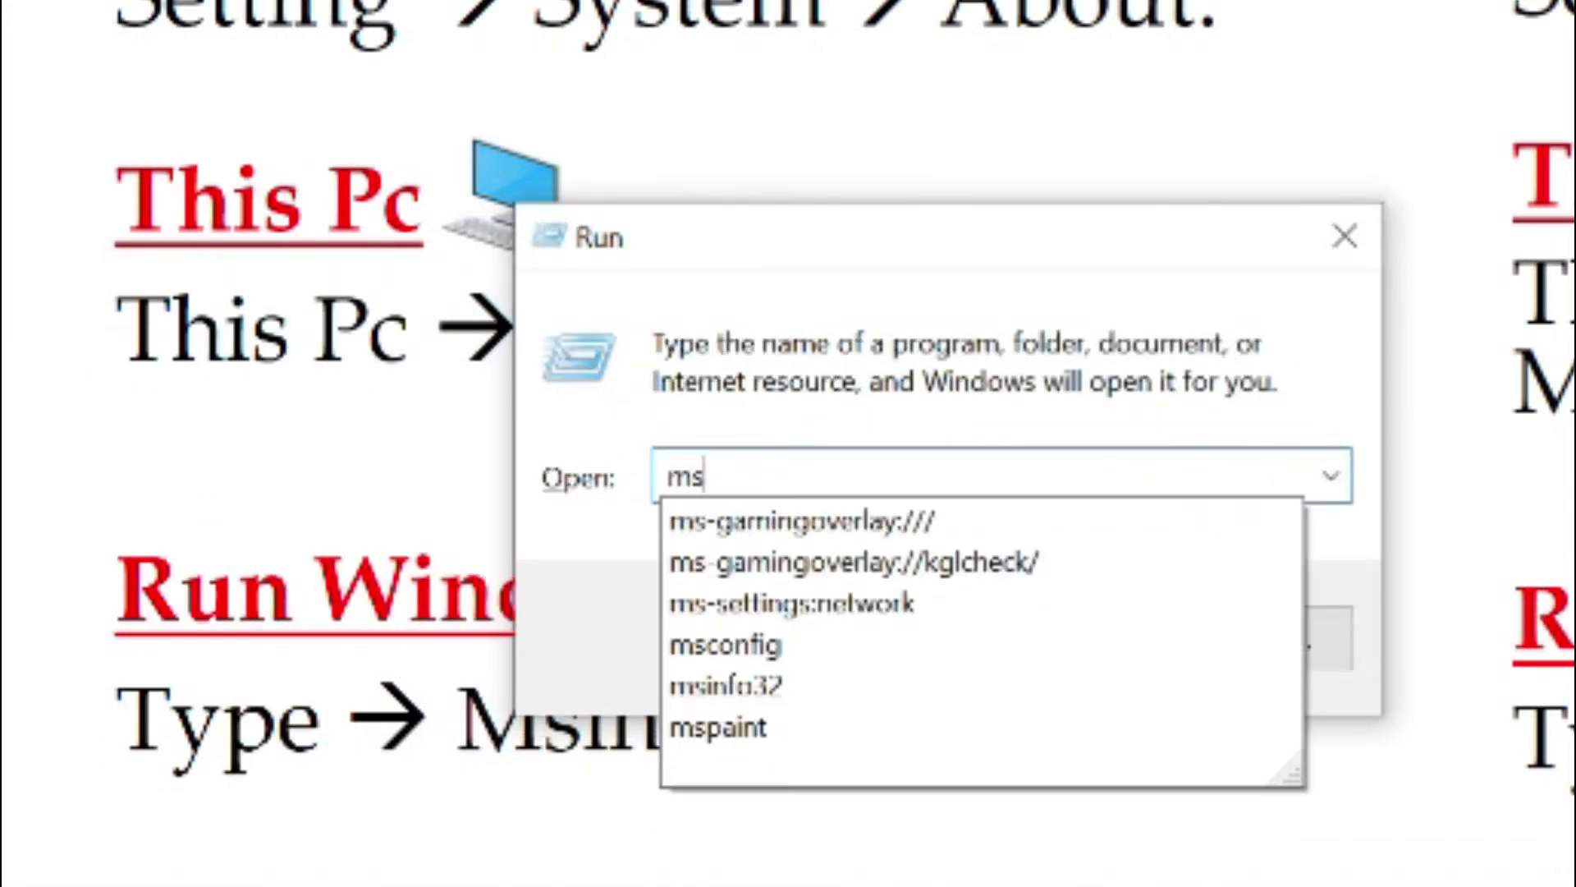
type("info")
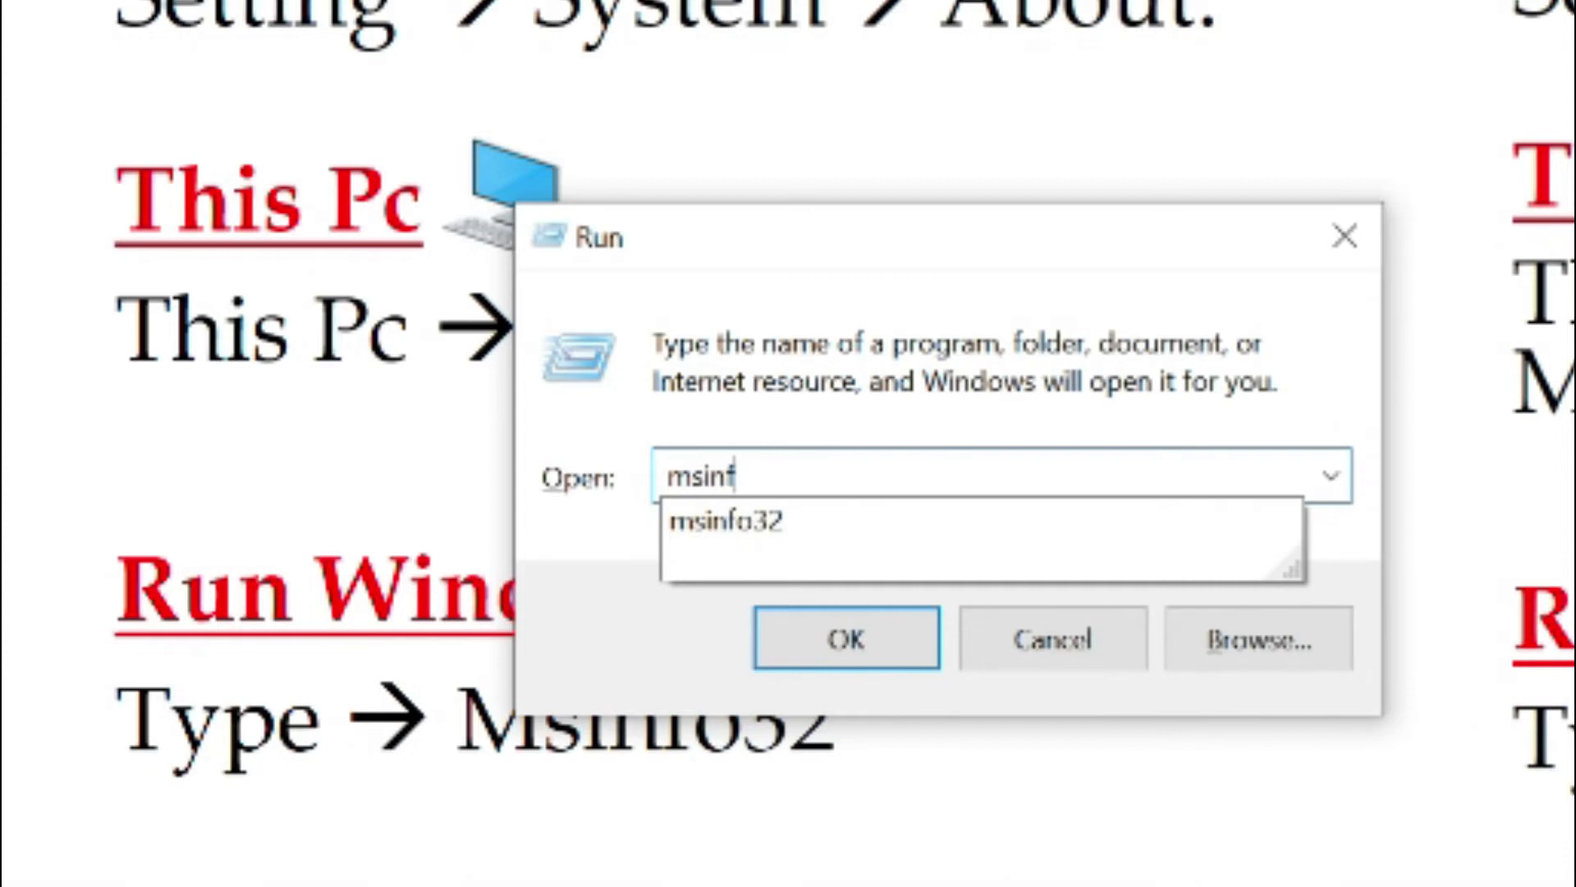
type("32")
key("Return")
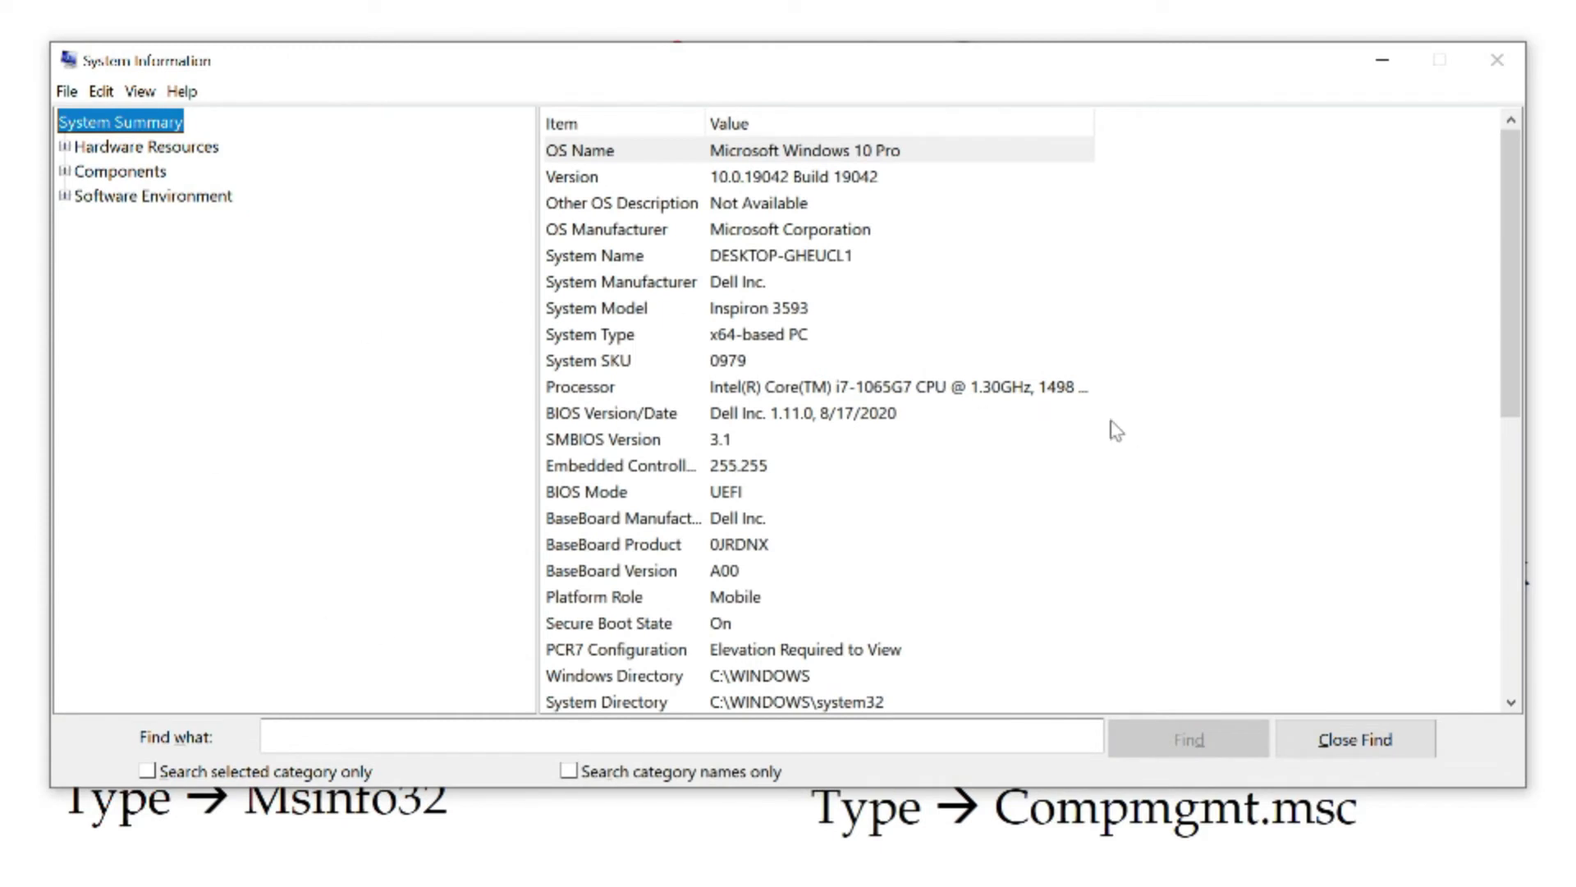
Look through the System Summary items, and expand Hardware Resources to view its DMA entries
scroll(1110, 429, "down", 2)
scroll(1110, 429, "down", 2)
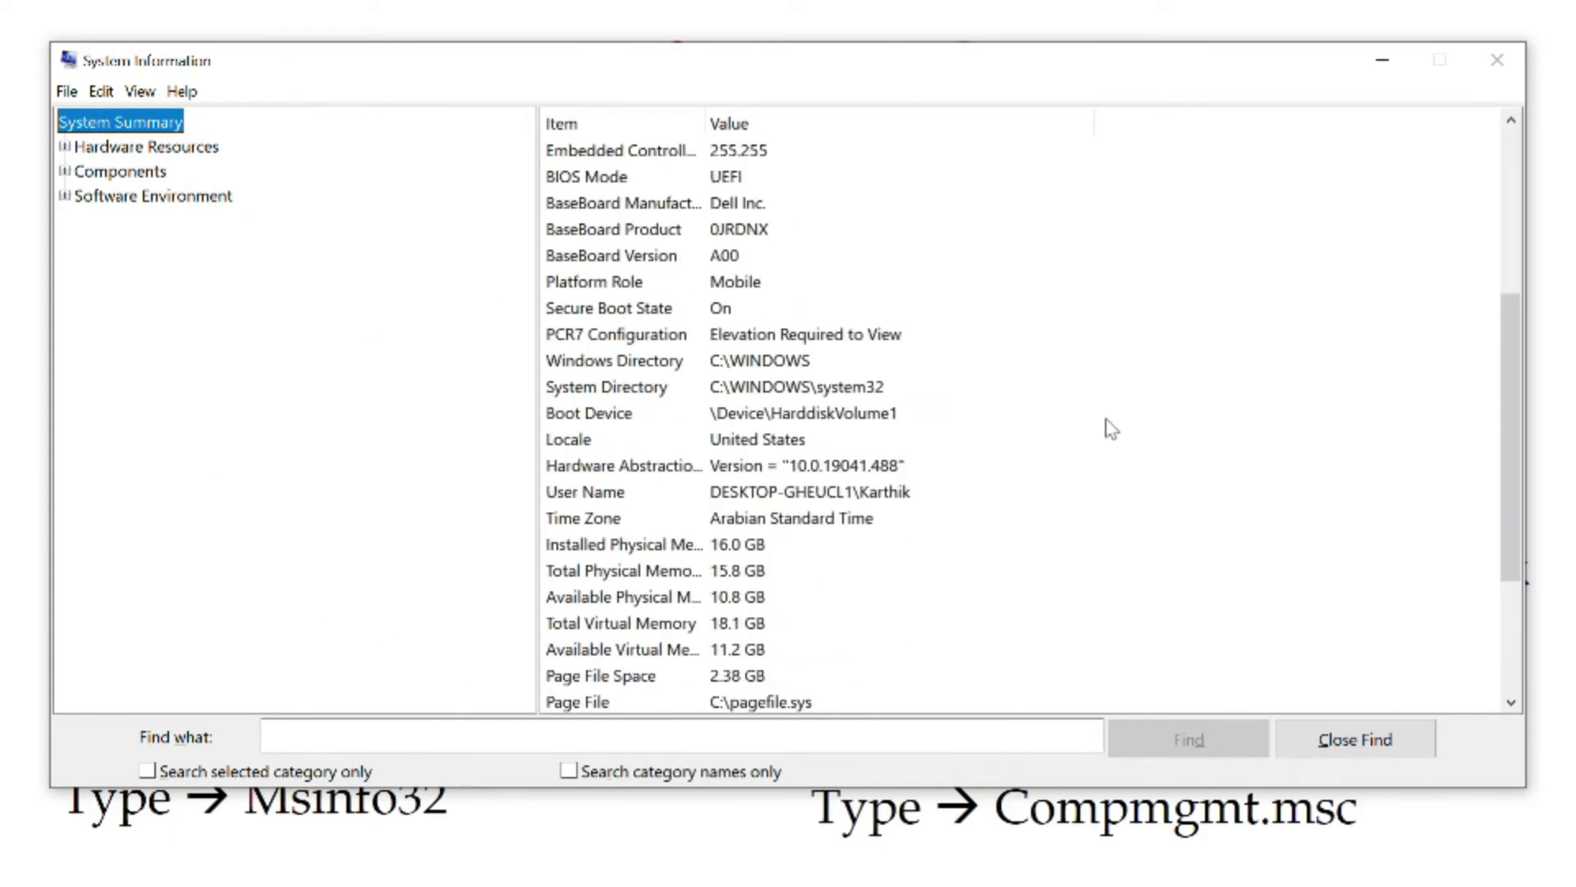
scroll(1110, 429, "down", 3)
scroll(1110, 429, "up", 7)
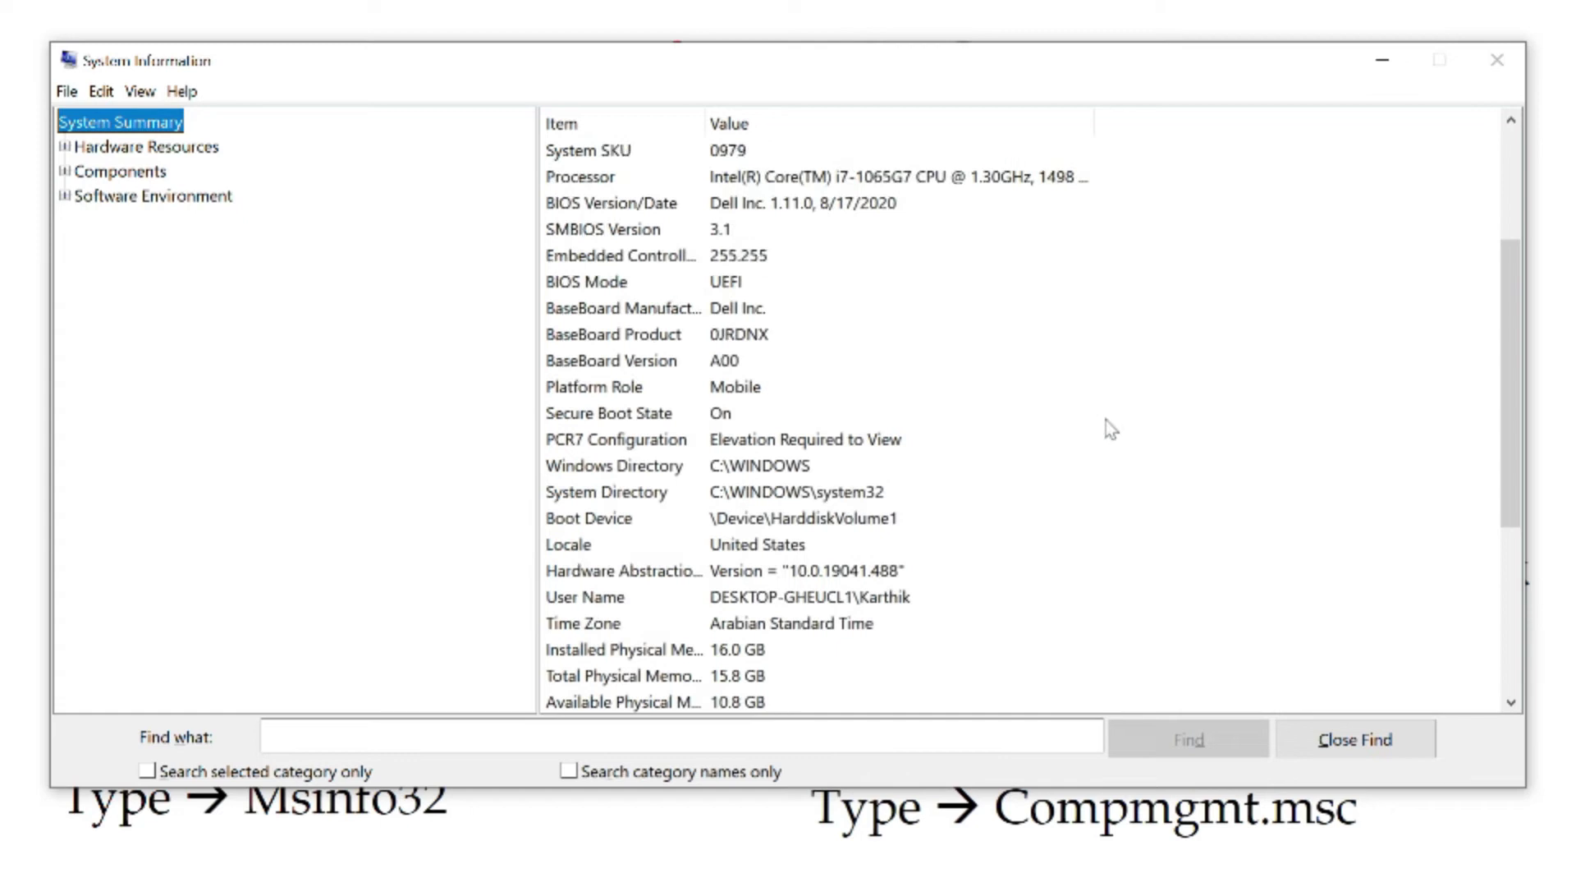
left_click(170, 148)
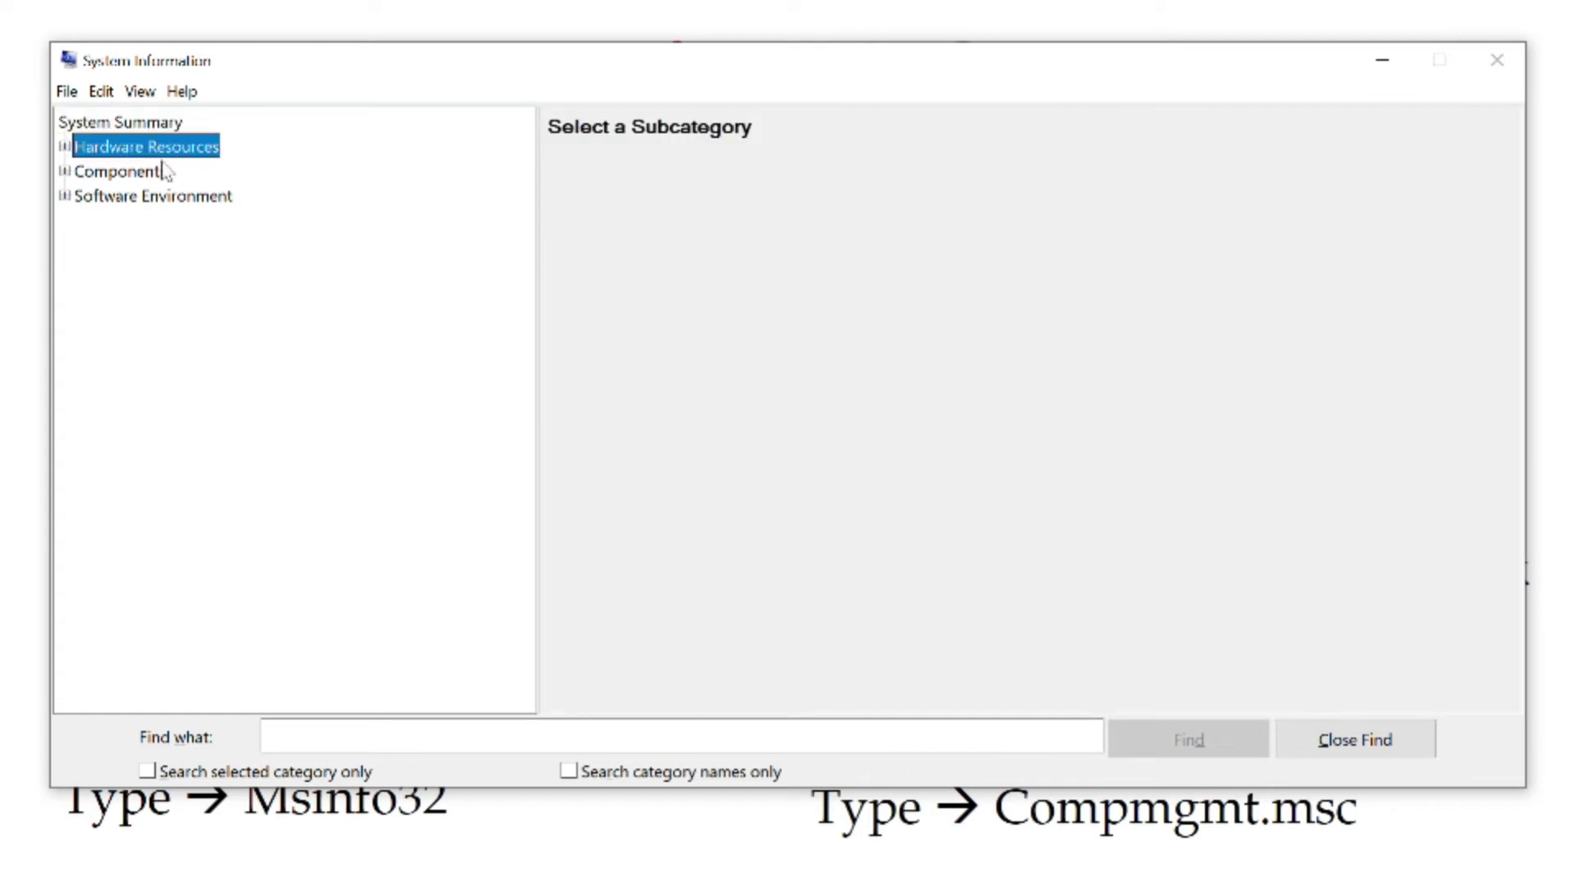
left_click(65, 147)
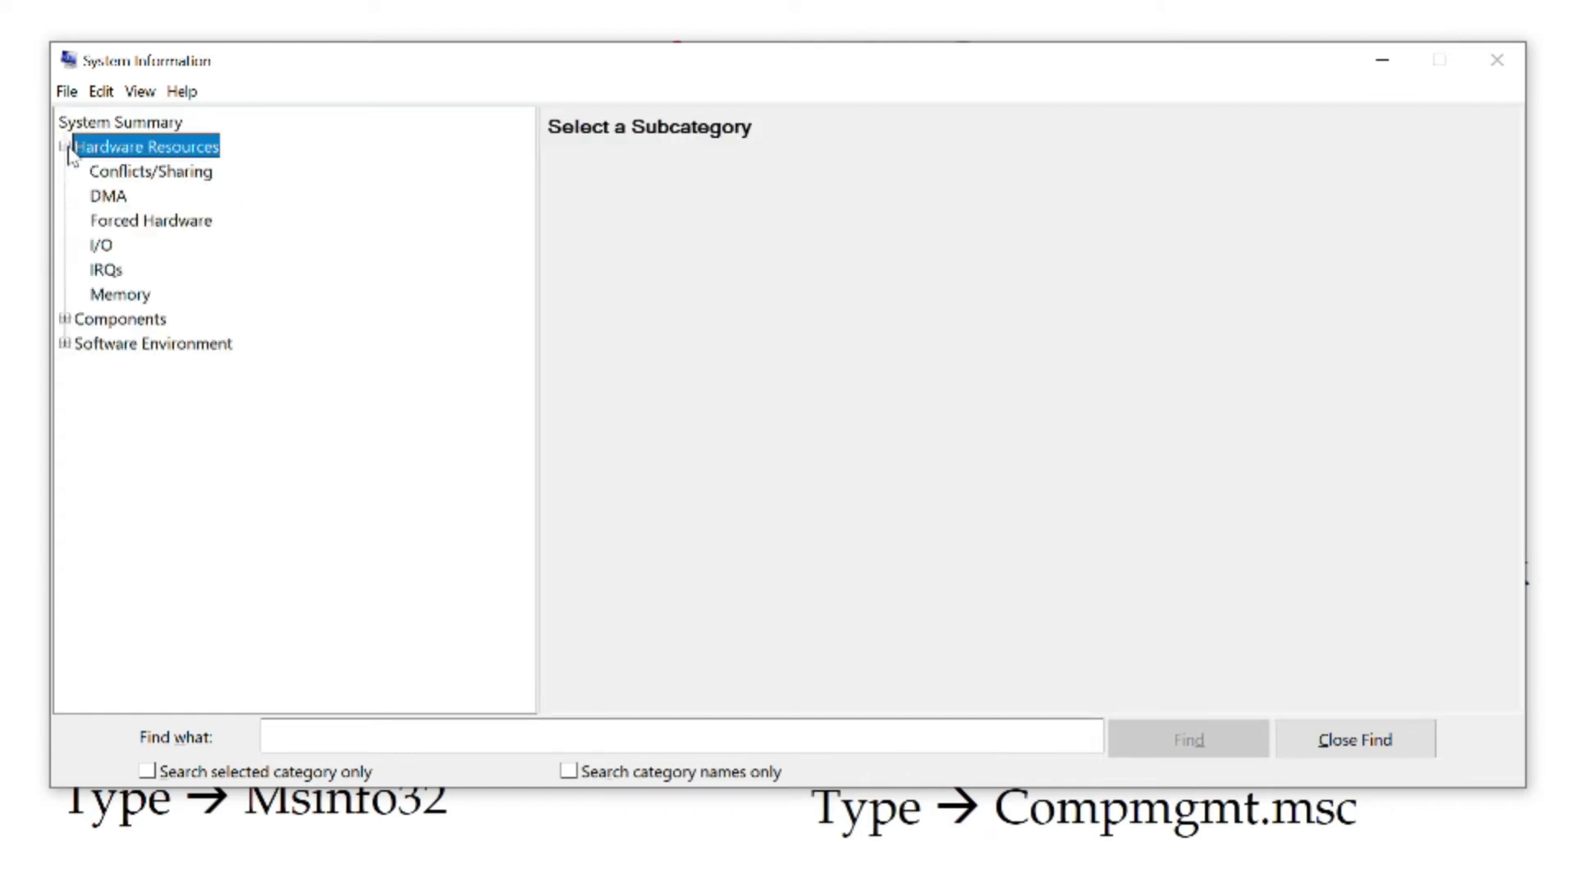
left_click(115, 199)
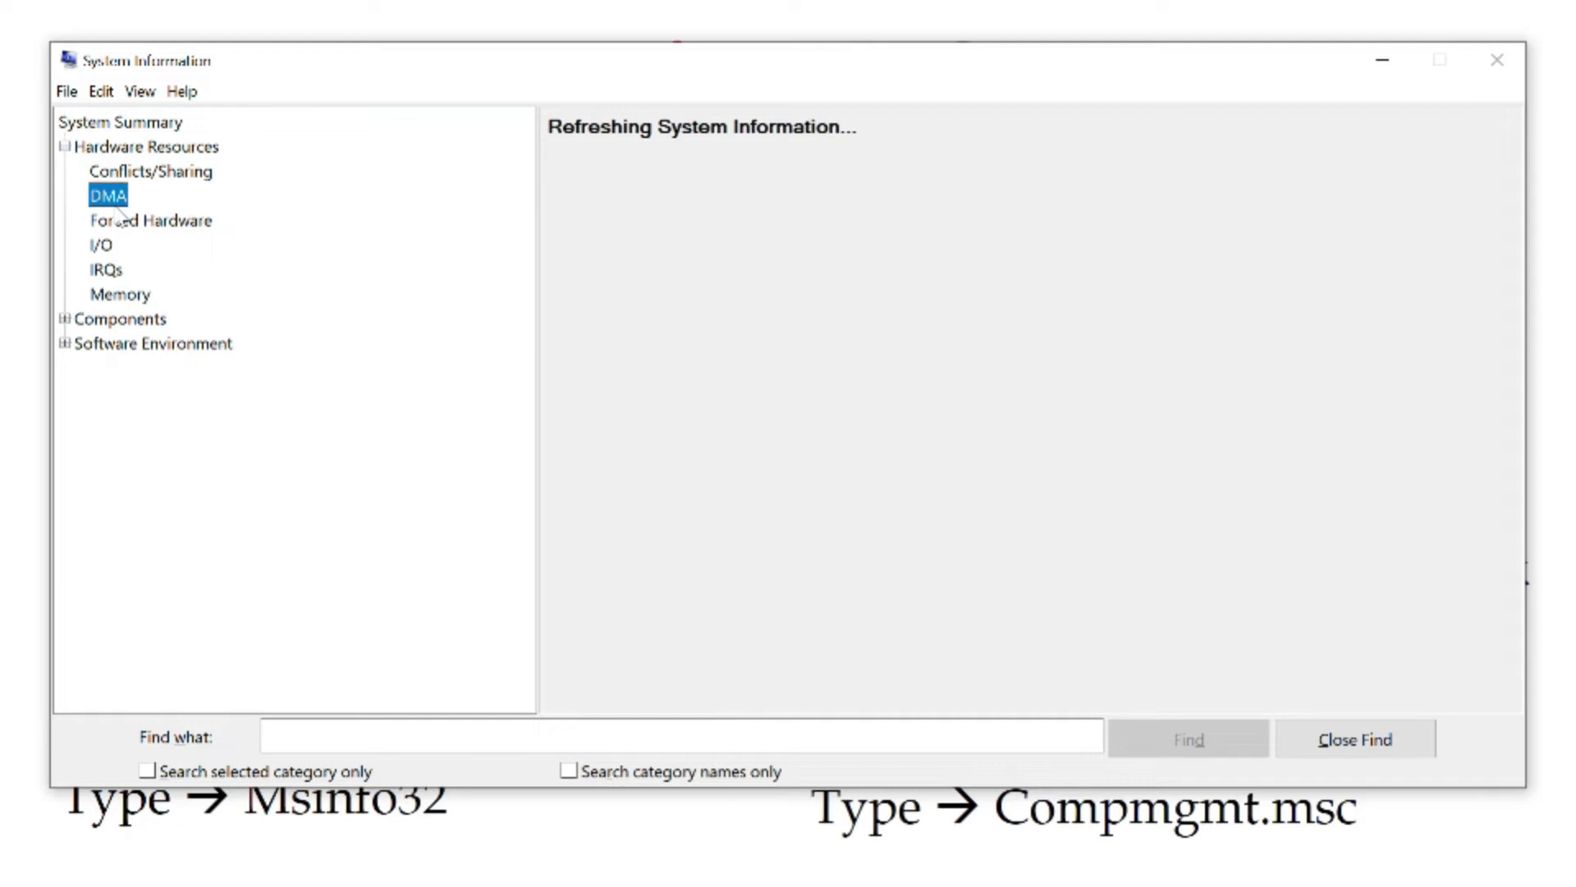
Expand the Components and Software Environment categories and display the Environment Variables list
left_click(64, 319)
left_click(65, 663)
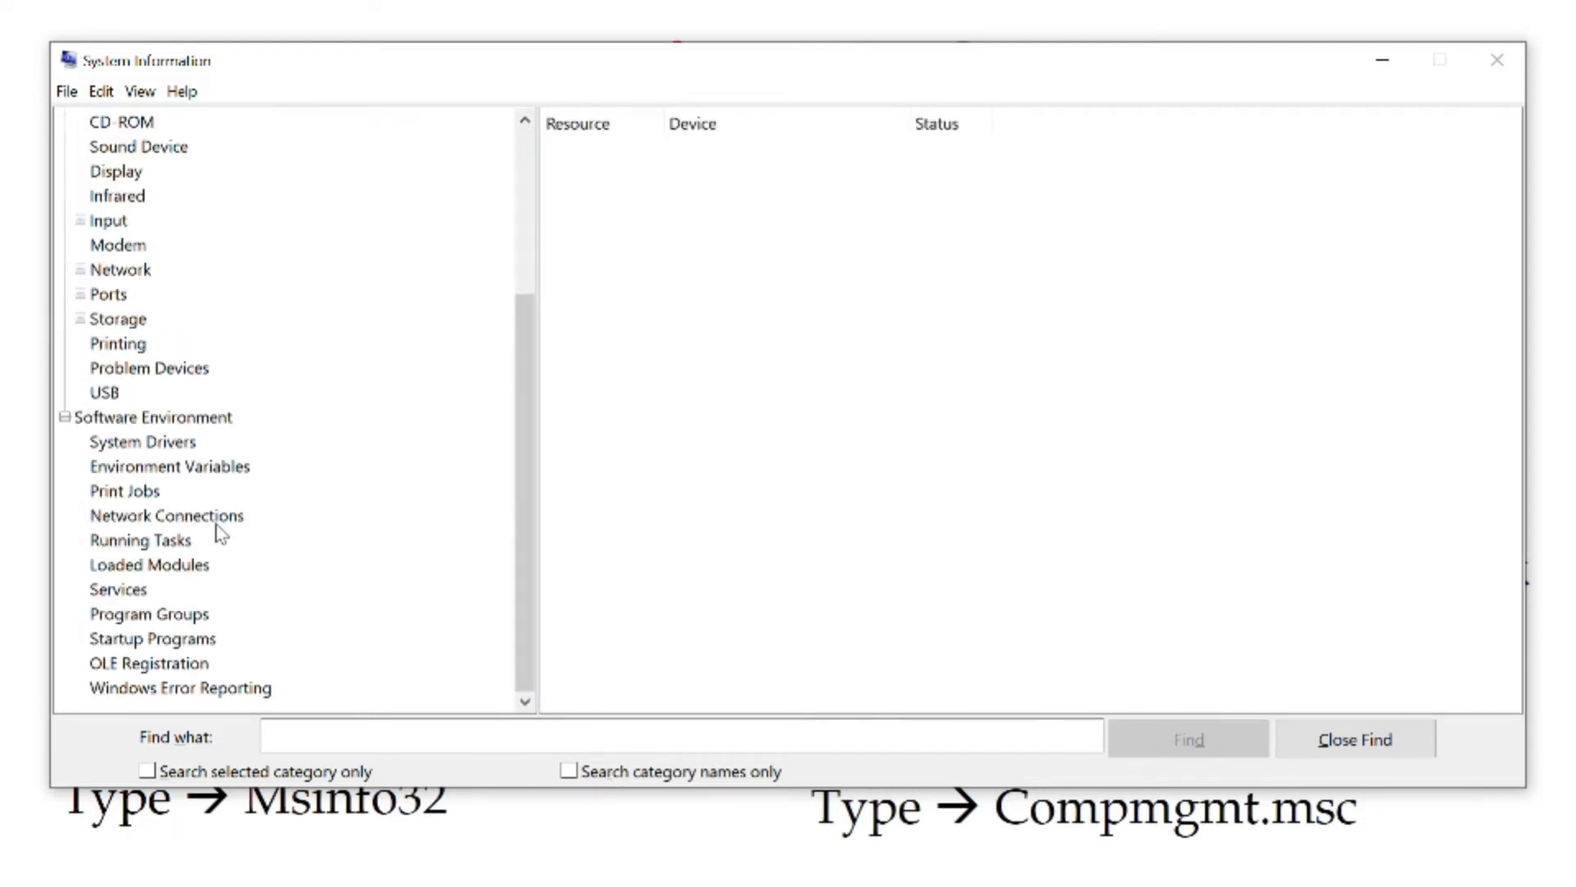
scroll(220, 534, "up", 2)
left_click(175, 613)
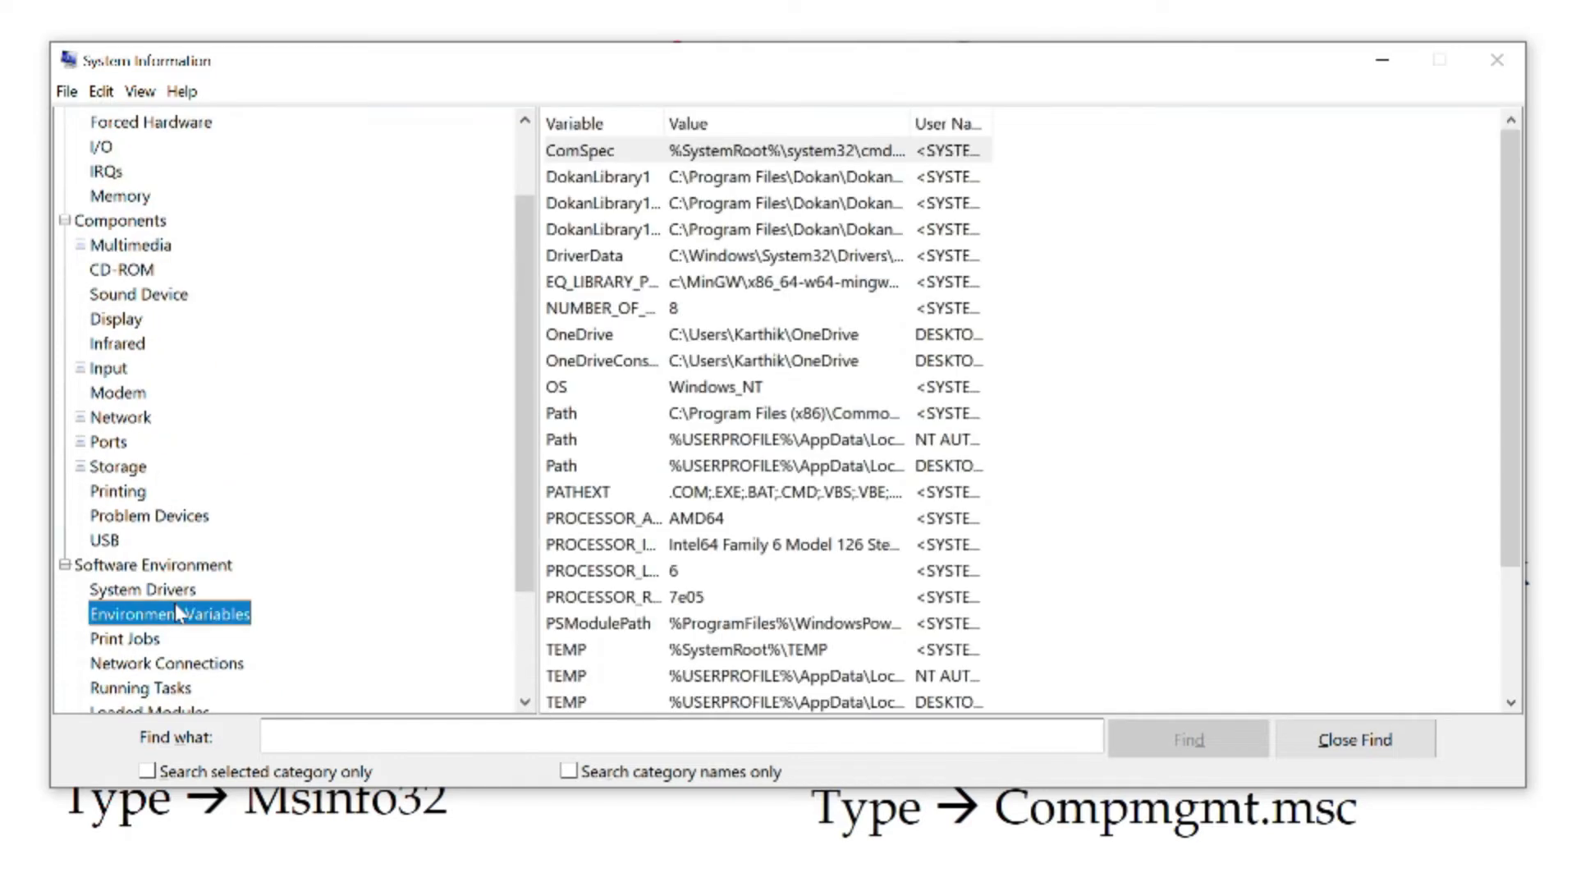
Reopen System Information by running msinfo32 from the Run dialog once more
scroll(271, 537, "up", 2)
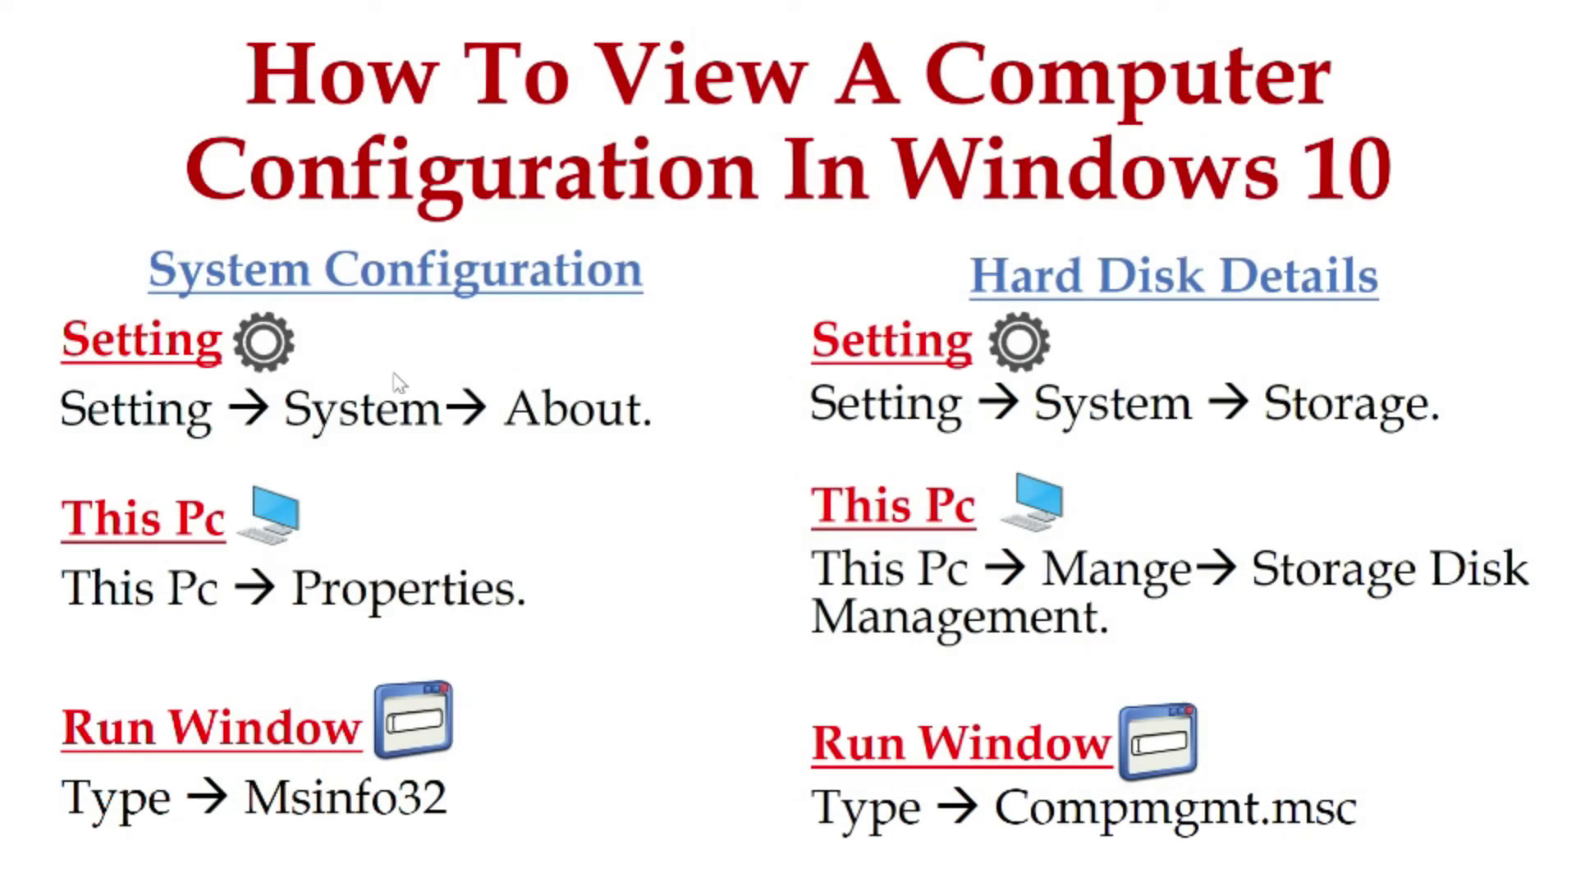
key("super+r")
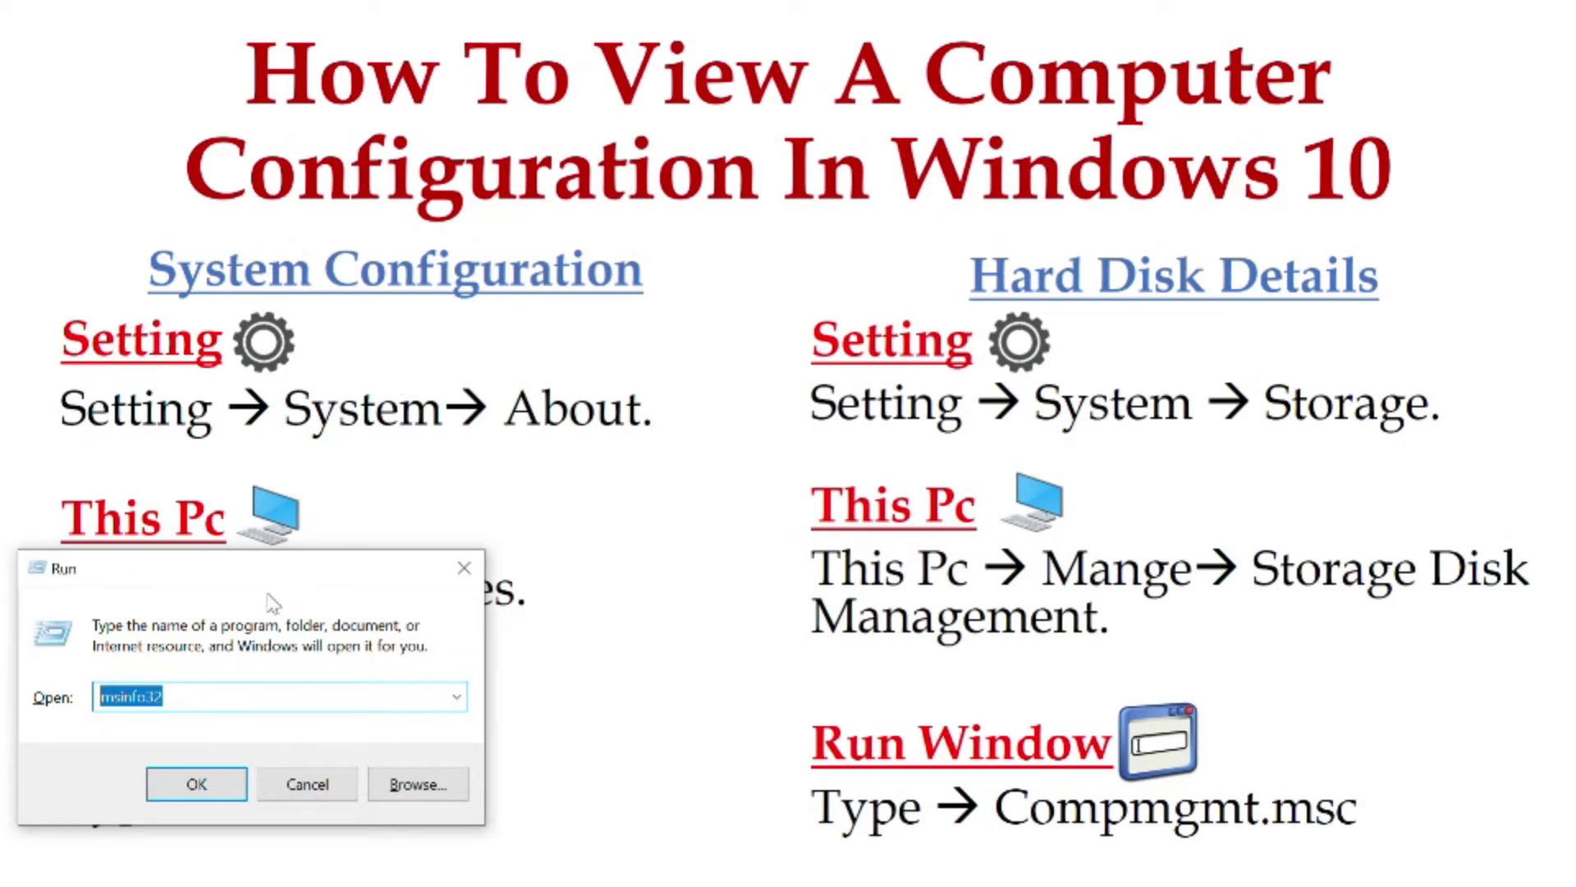
left_click(218, 788)
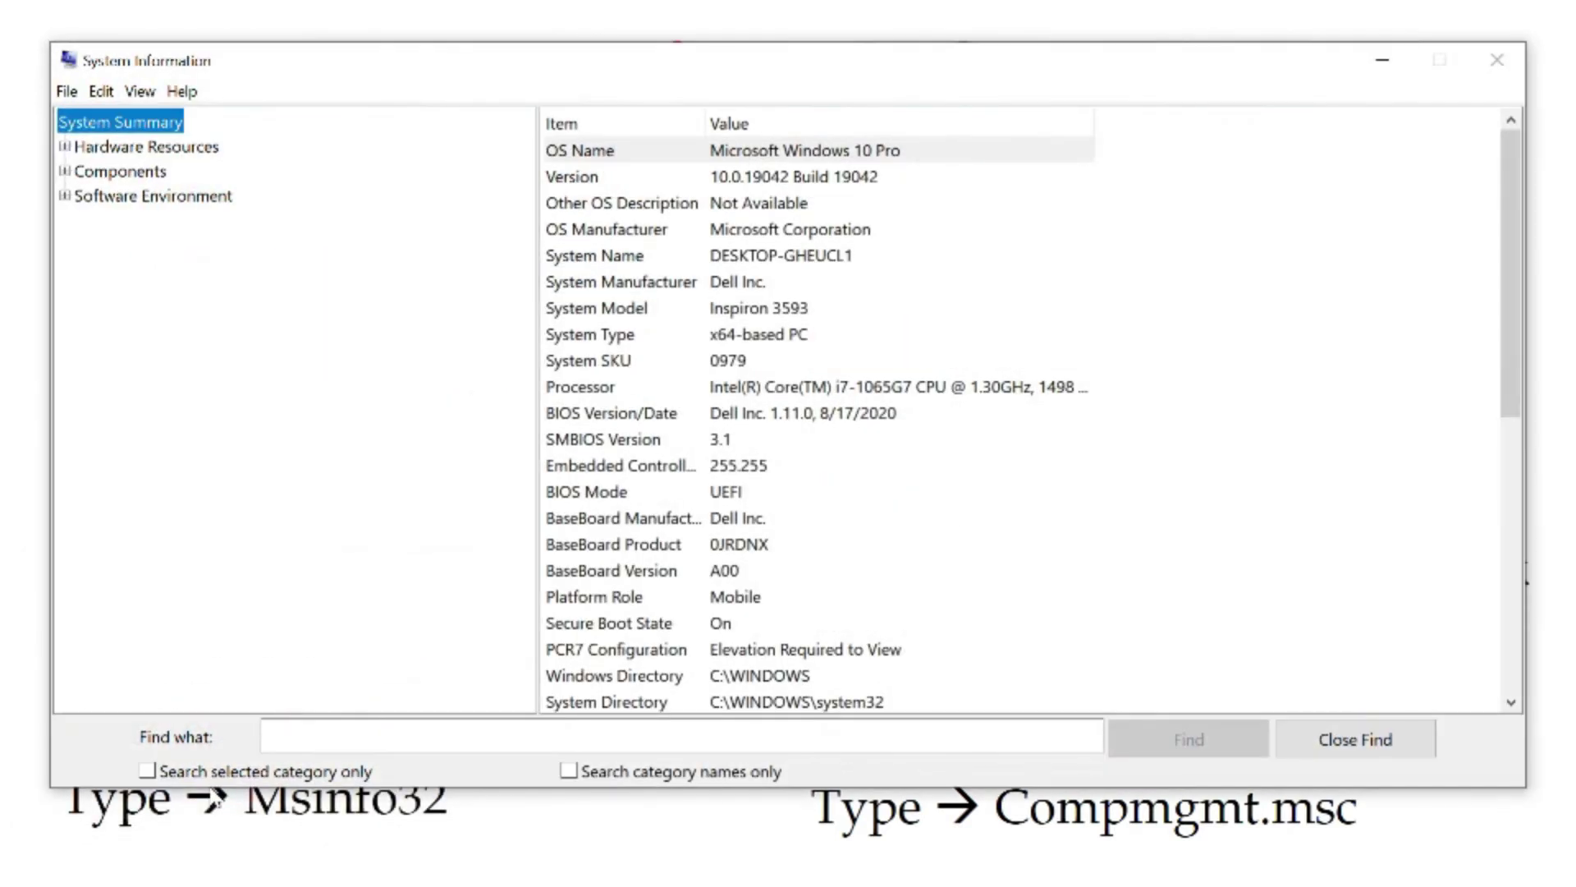
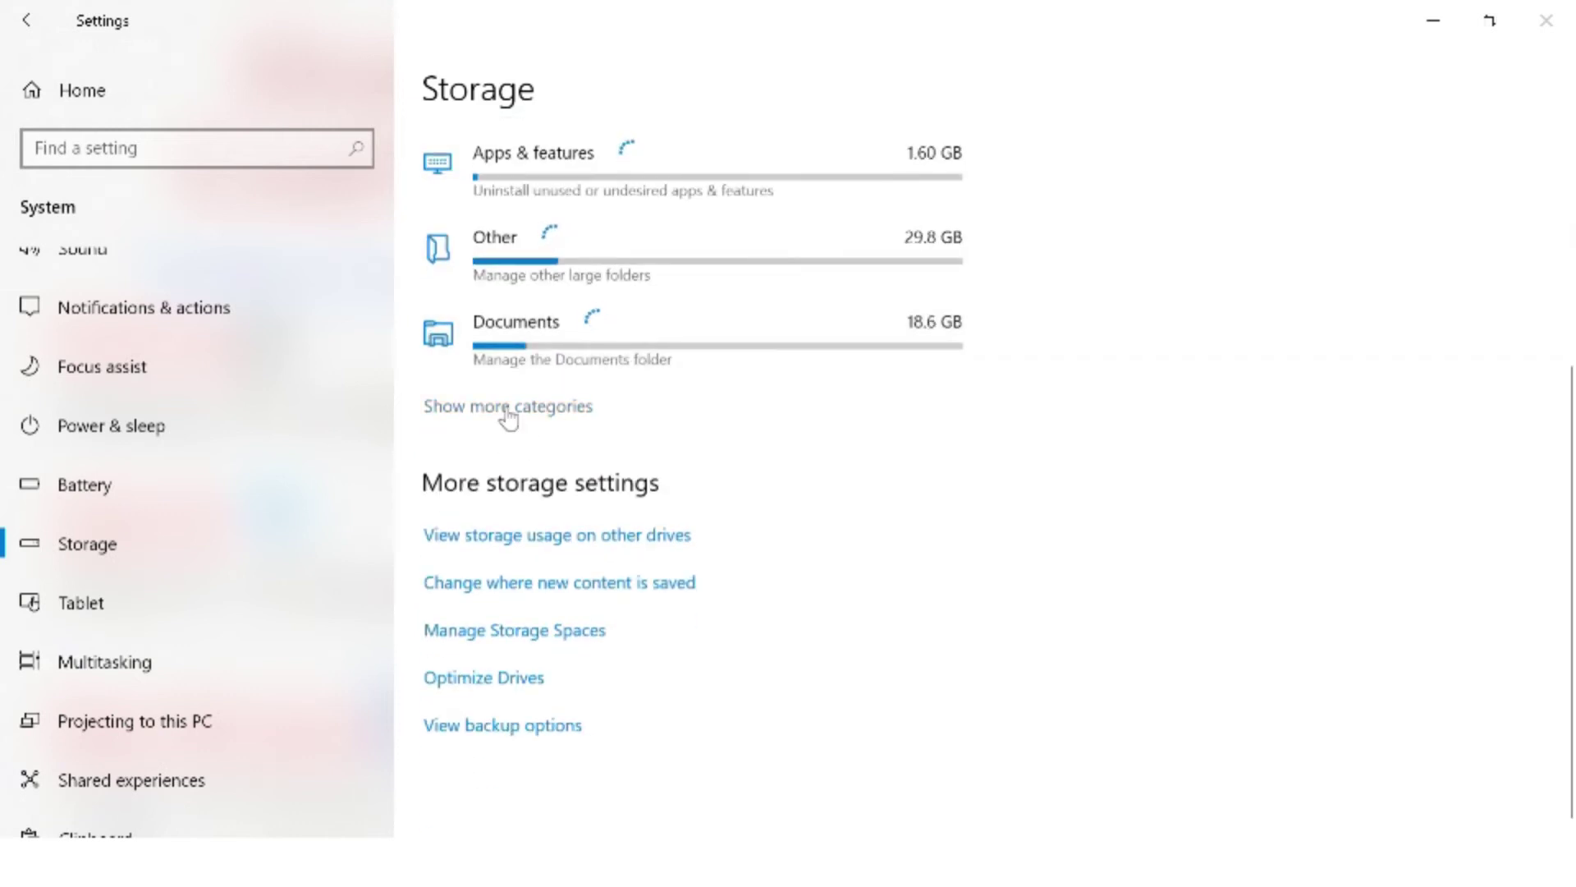
Show more categories on the Storage page, look through the C: drive's usage by category, and close Settings
left_click(508, 407)
scroll(509, 415, "down", 5)
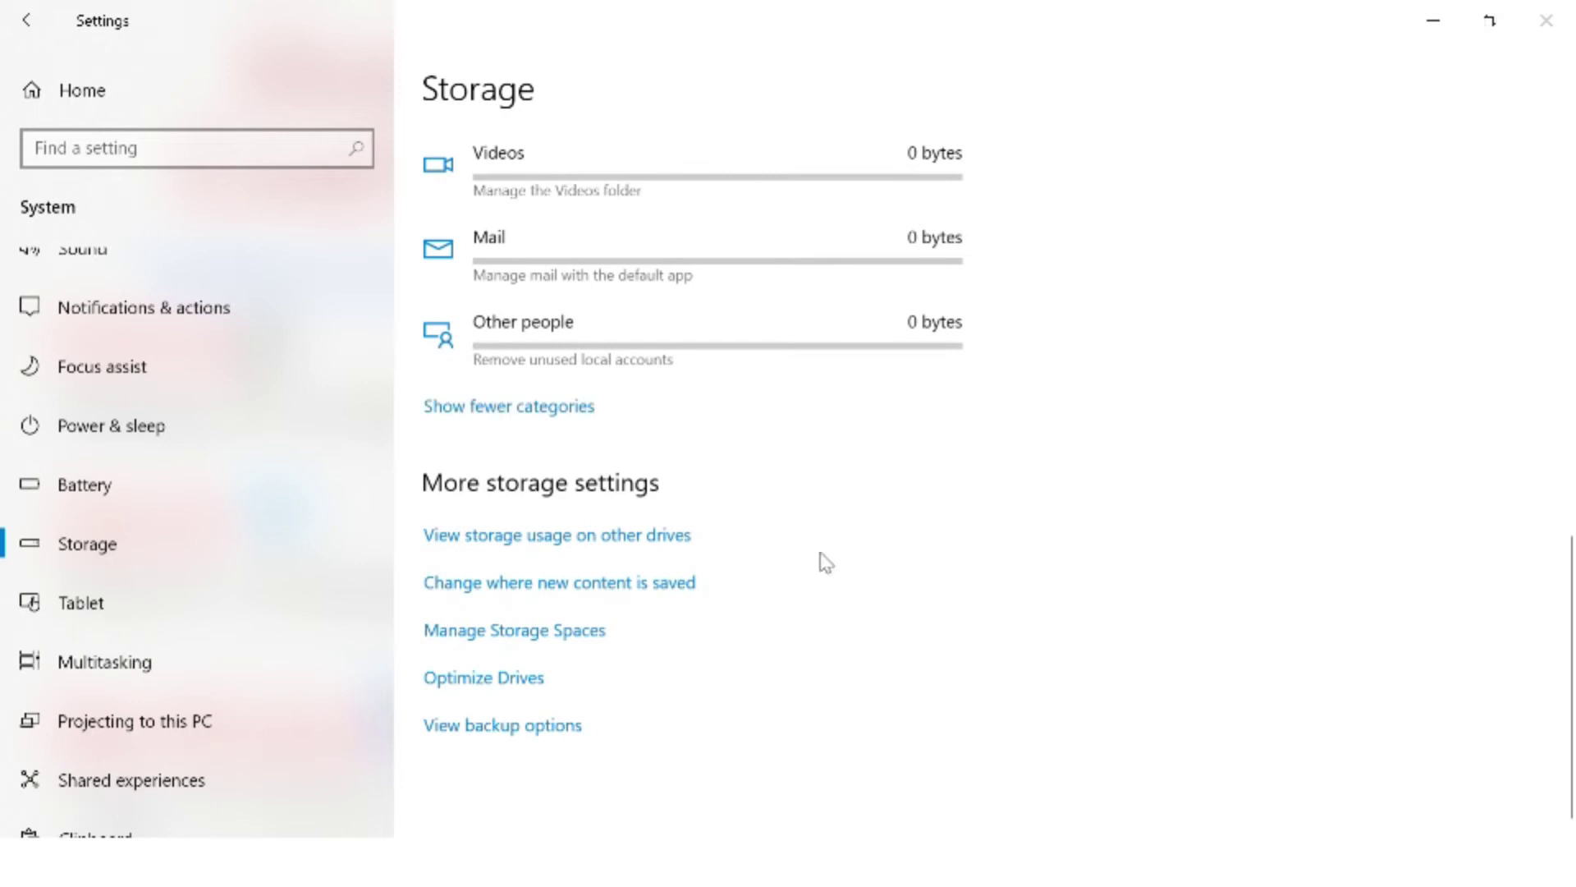
scroll(706, 567, "up", 4)
scroll(754, 586, "up", 8)
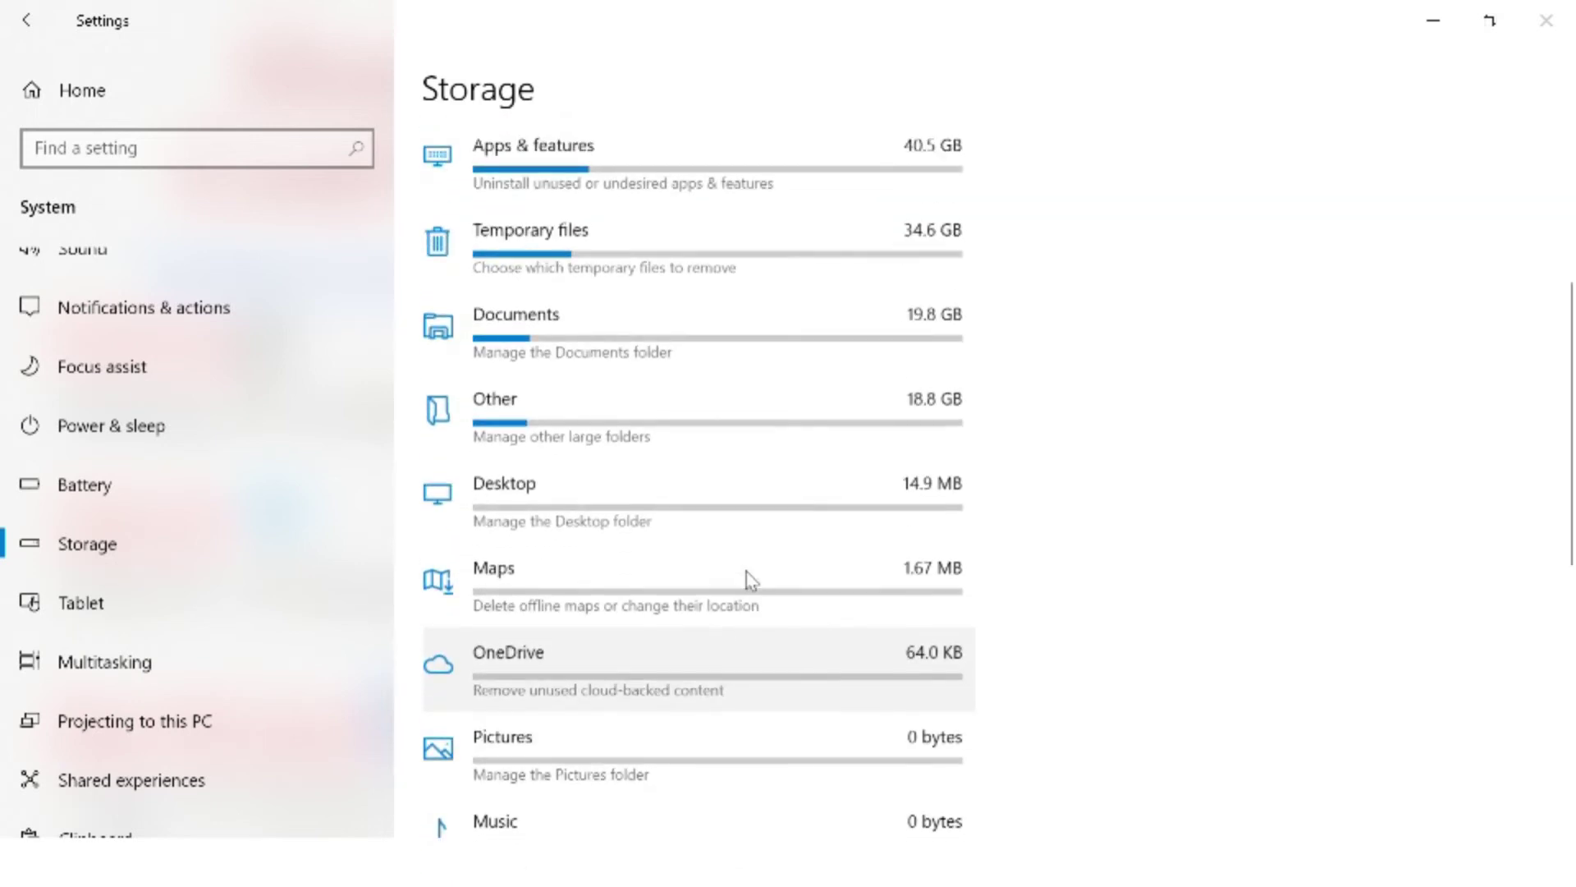
scroll(751, 579, "up", 3)
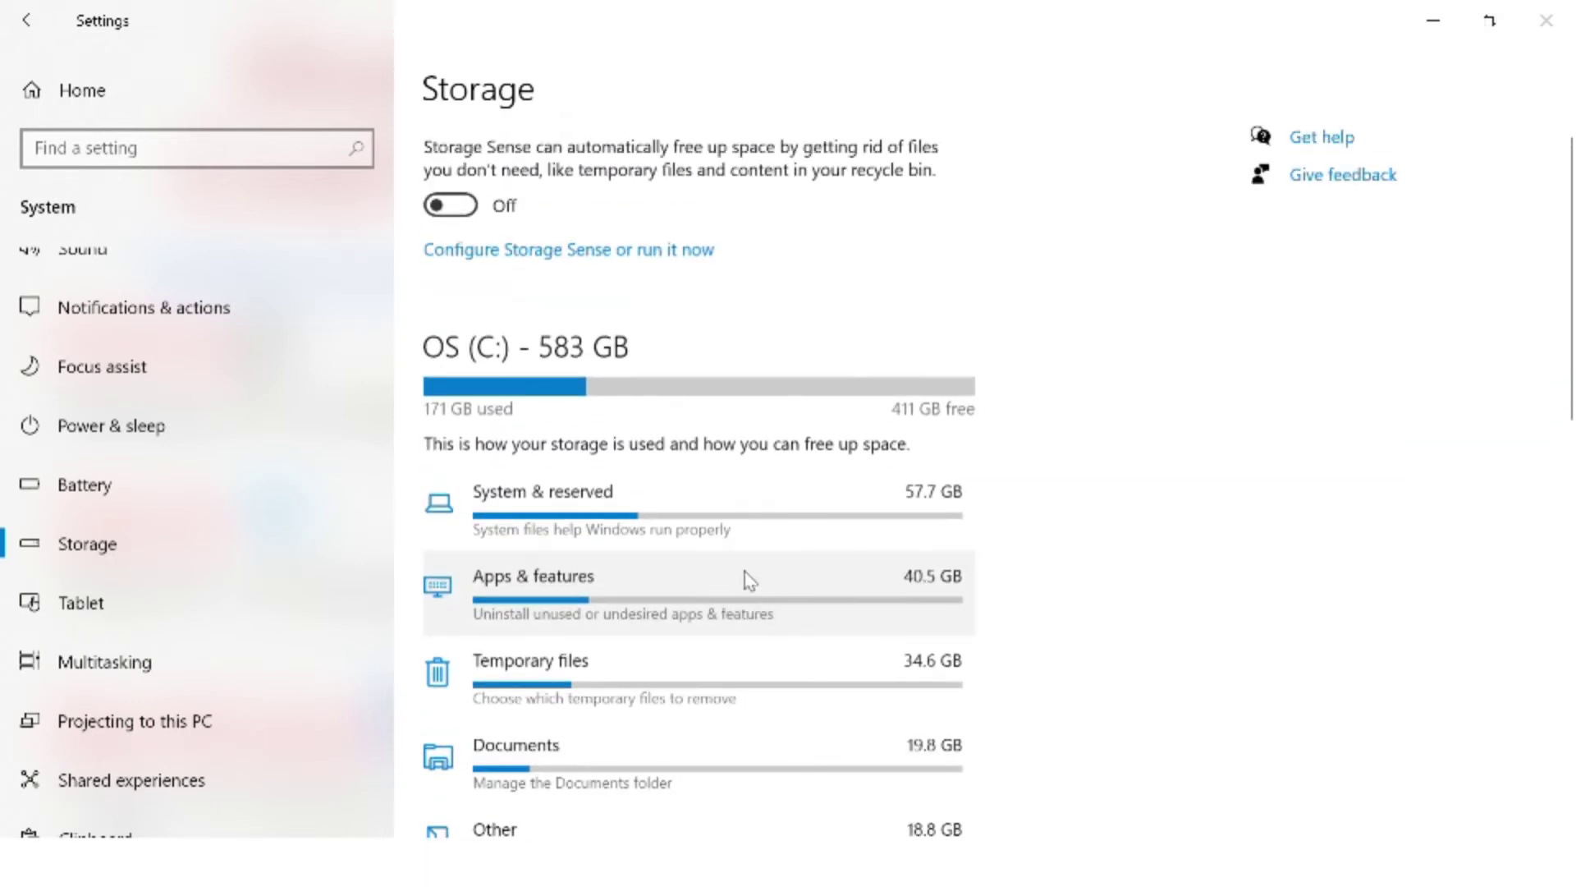
scroll(749, 582, "down", 12)
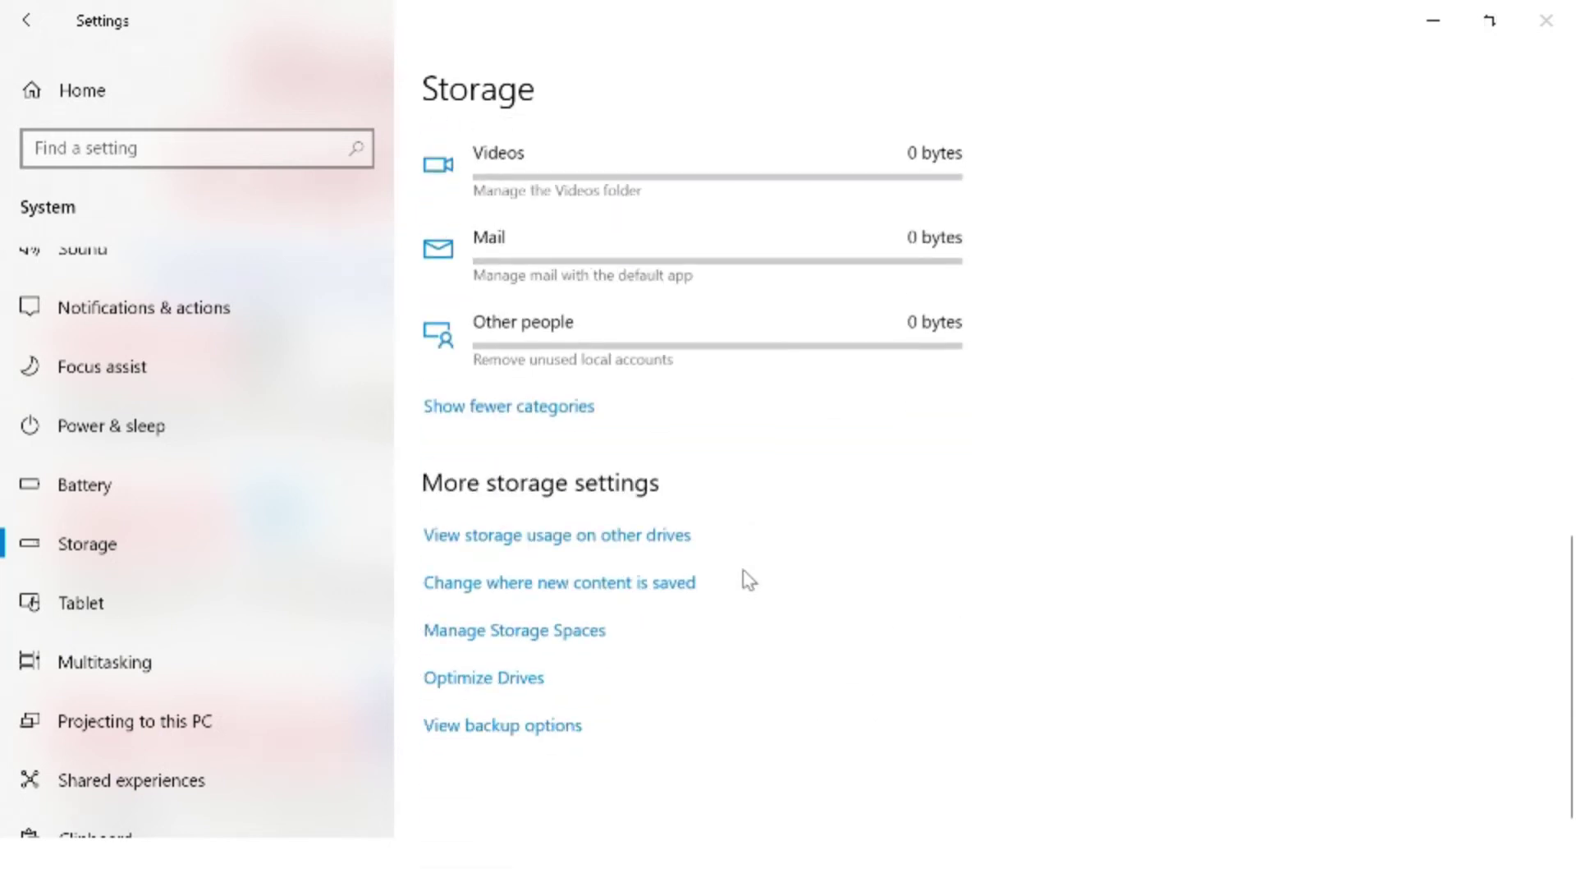
left_click(1547, 20)
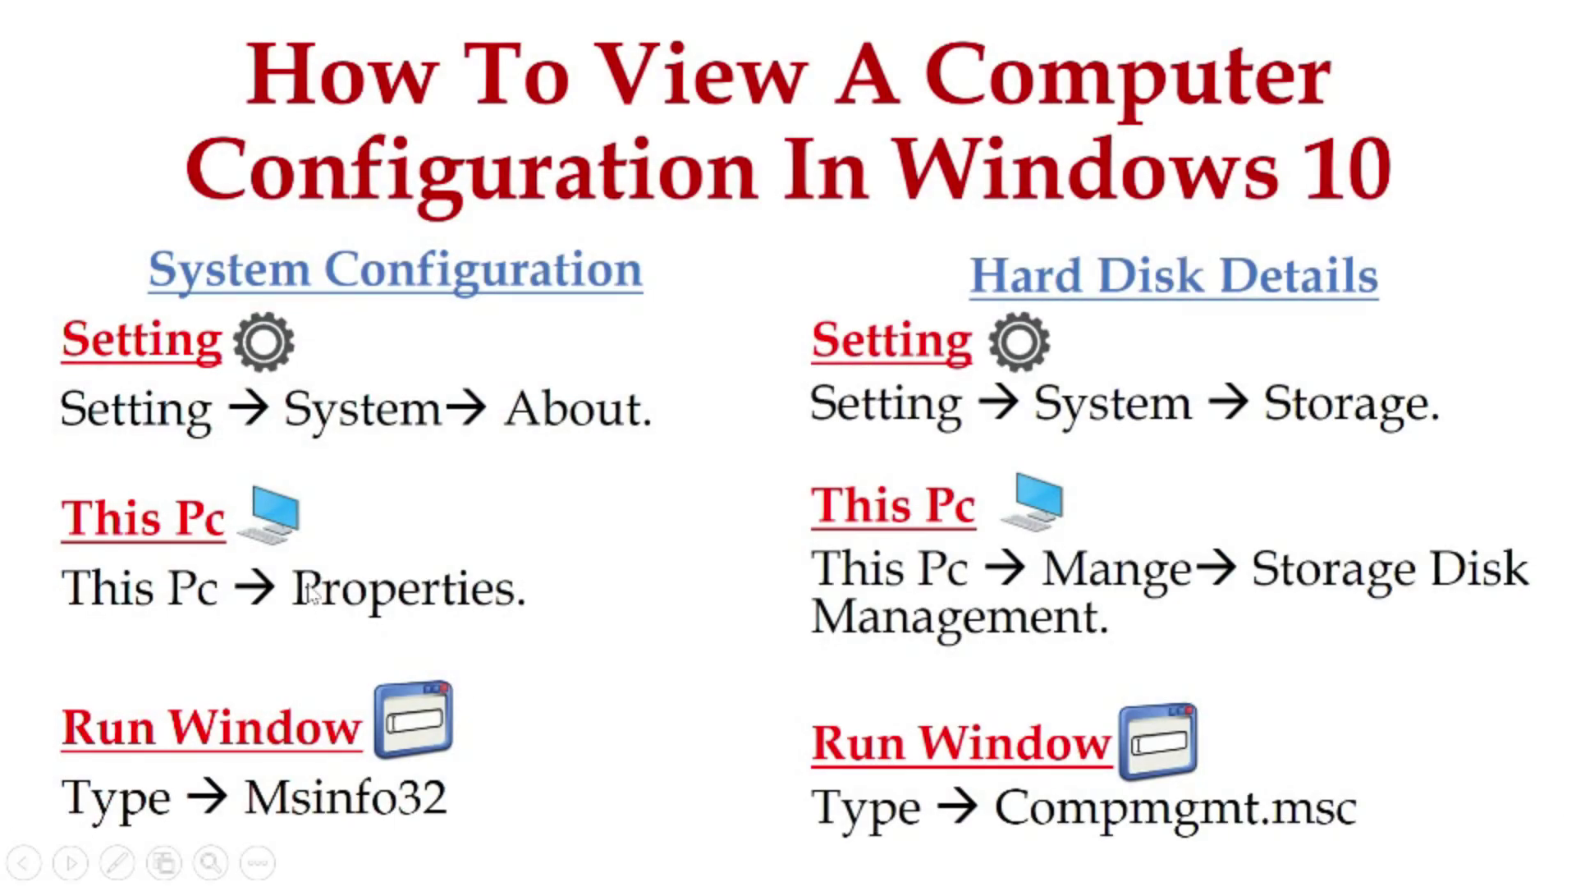
Reopen Windows Settings and display the Storage page of the System category
key("super")
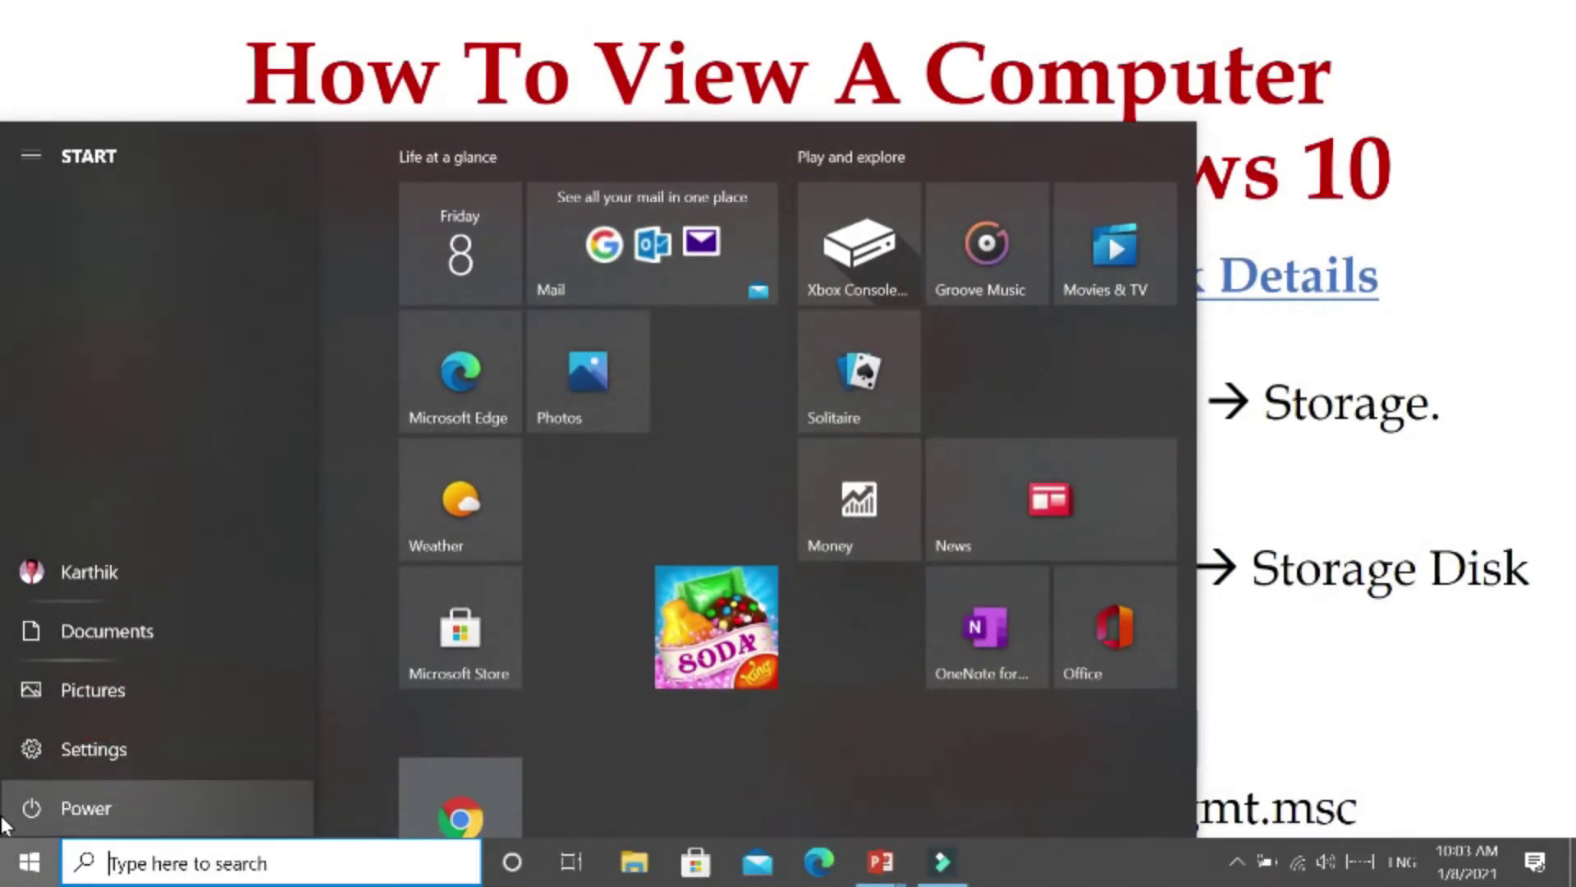
left_click(35, 753)
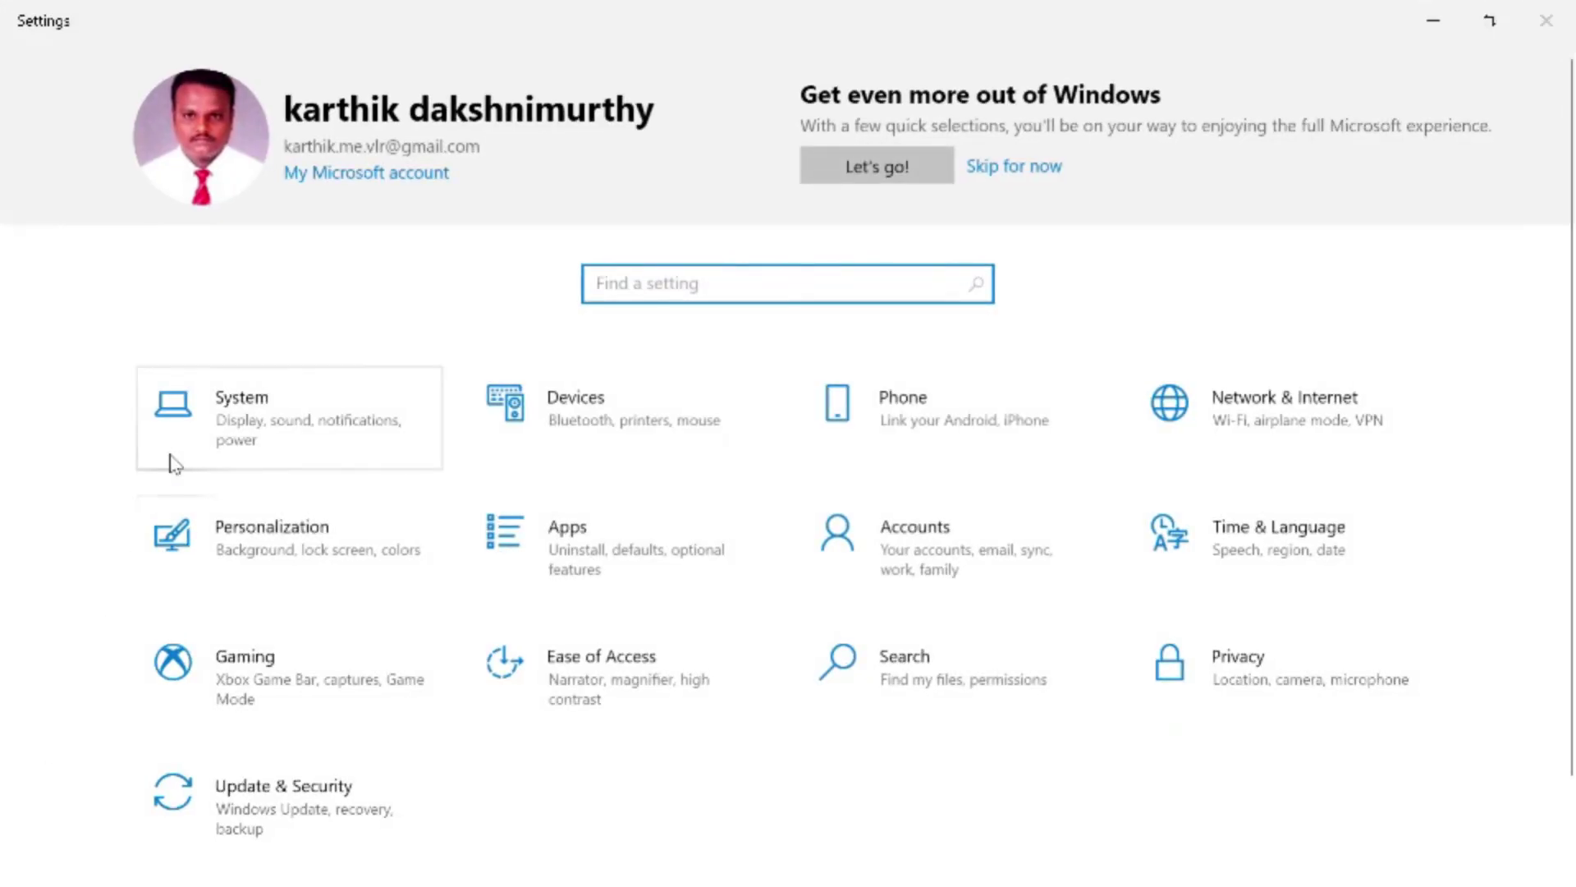
left_click(167, 450)
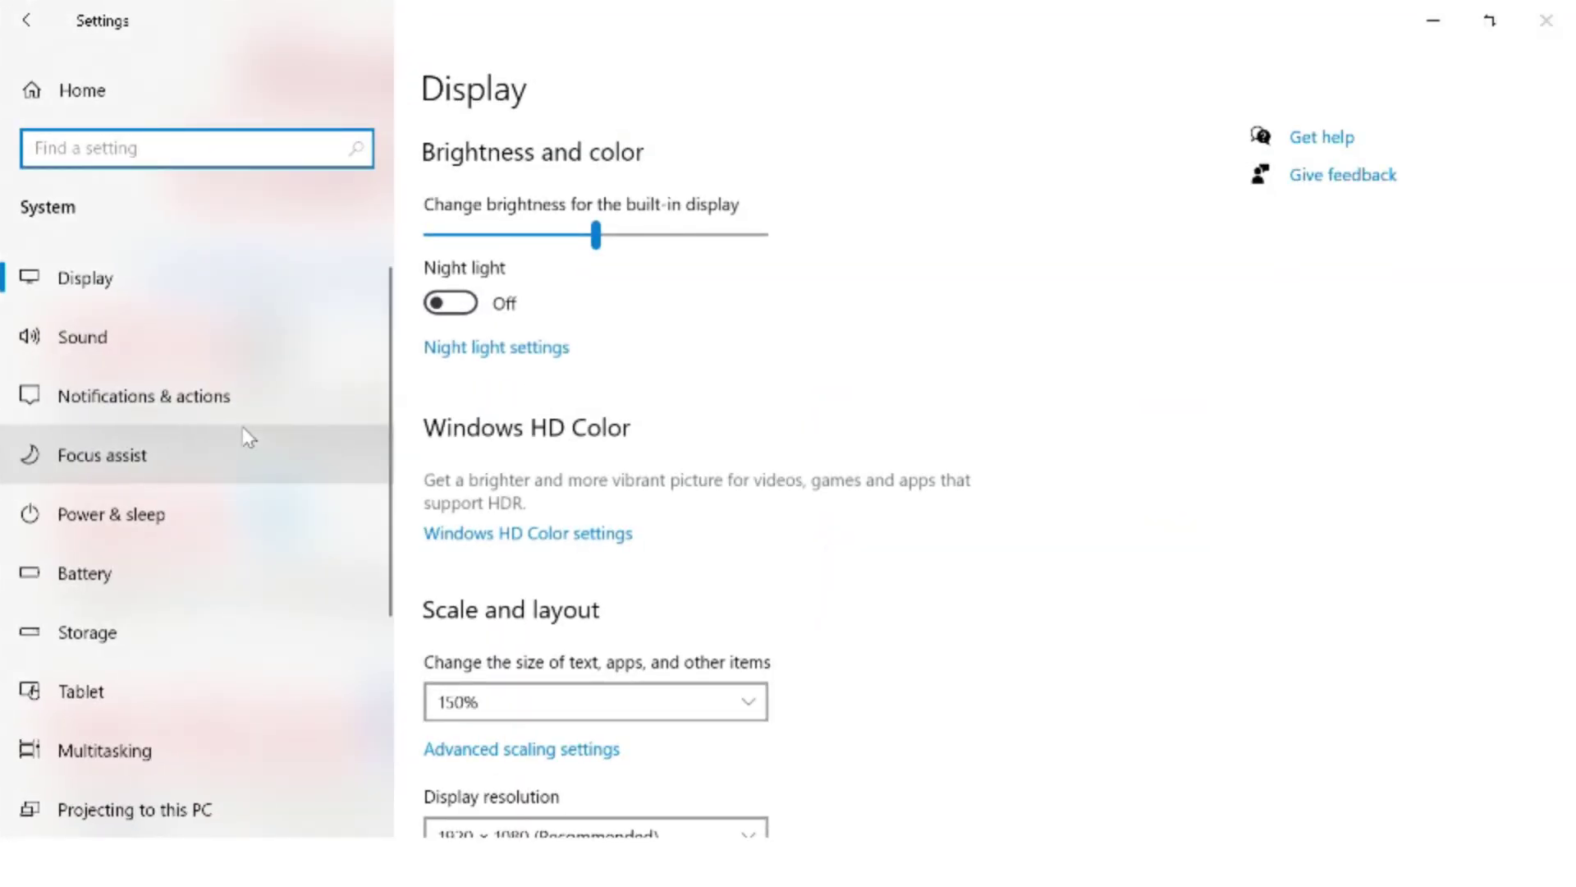
left_click(127, 637)
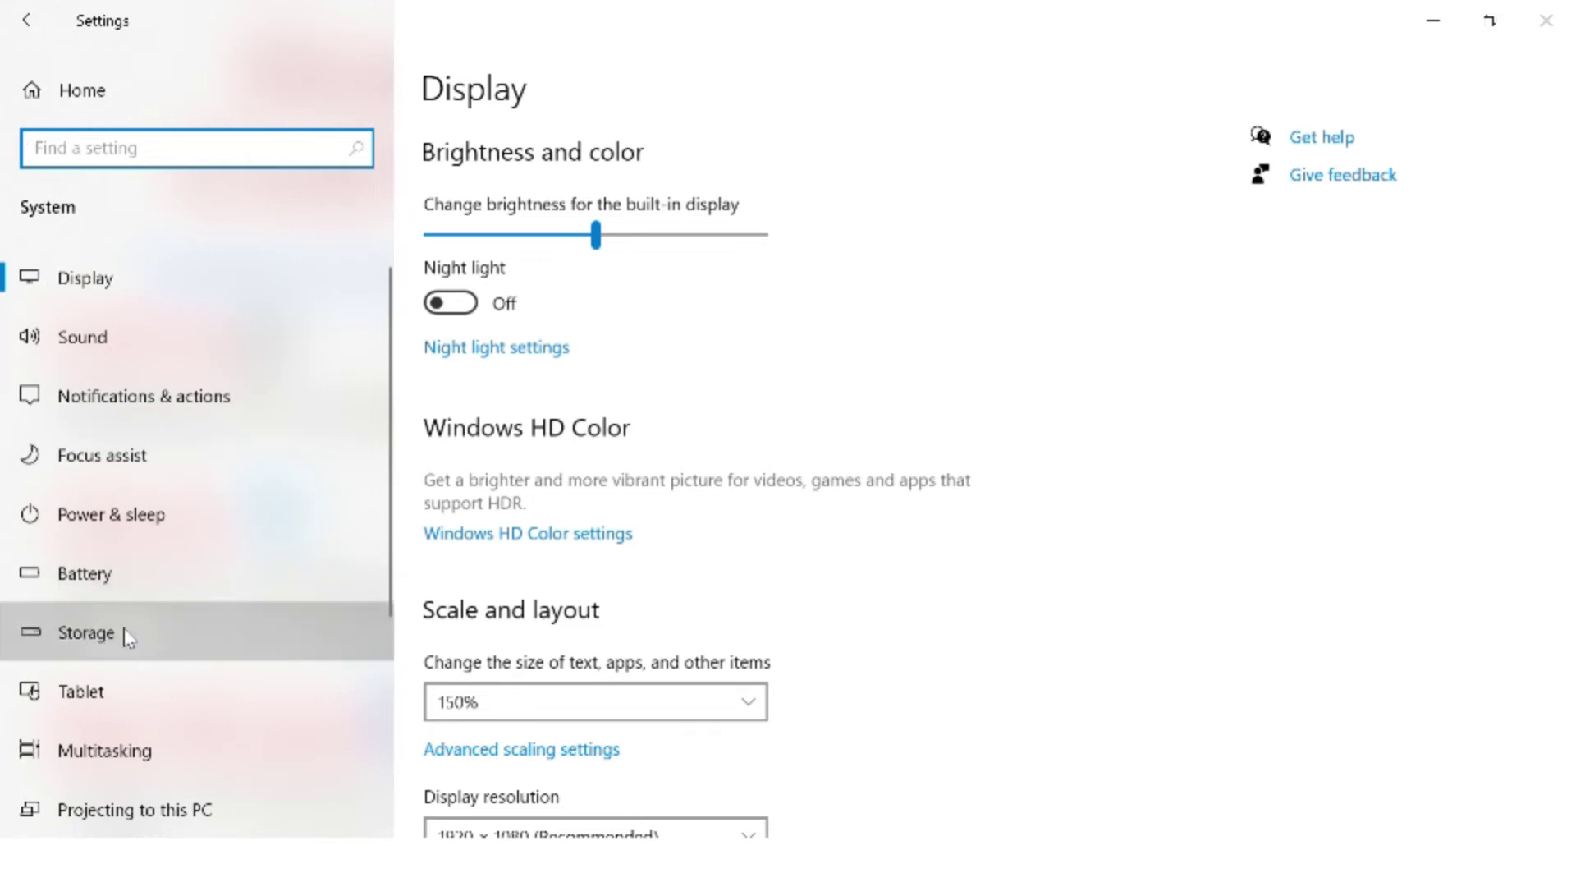
Examine the C: drive's used and free space, its main categories and the additional storage settings, and close Settings
scroll(905, 314, "down", 2)
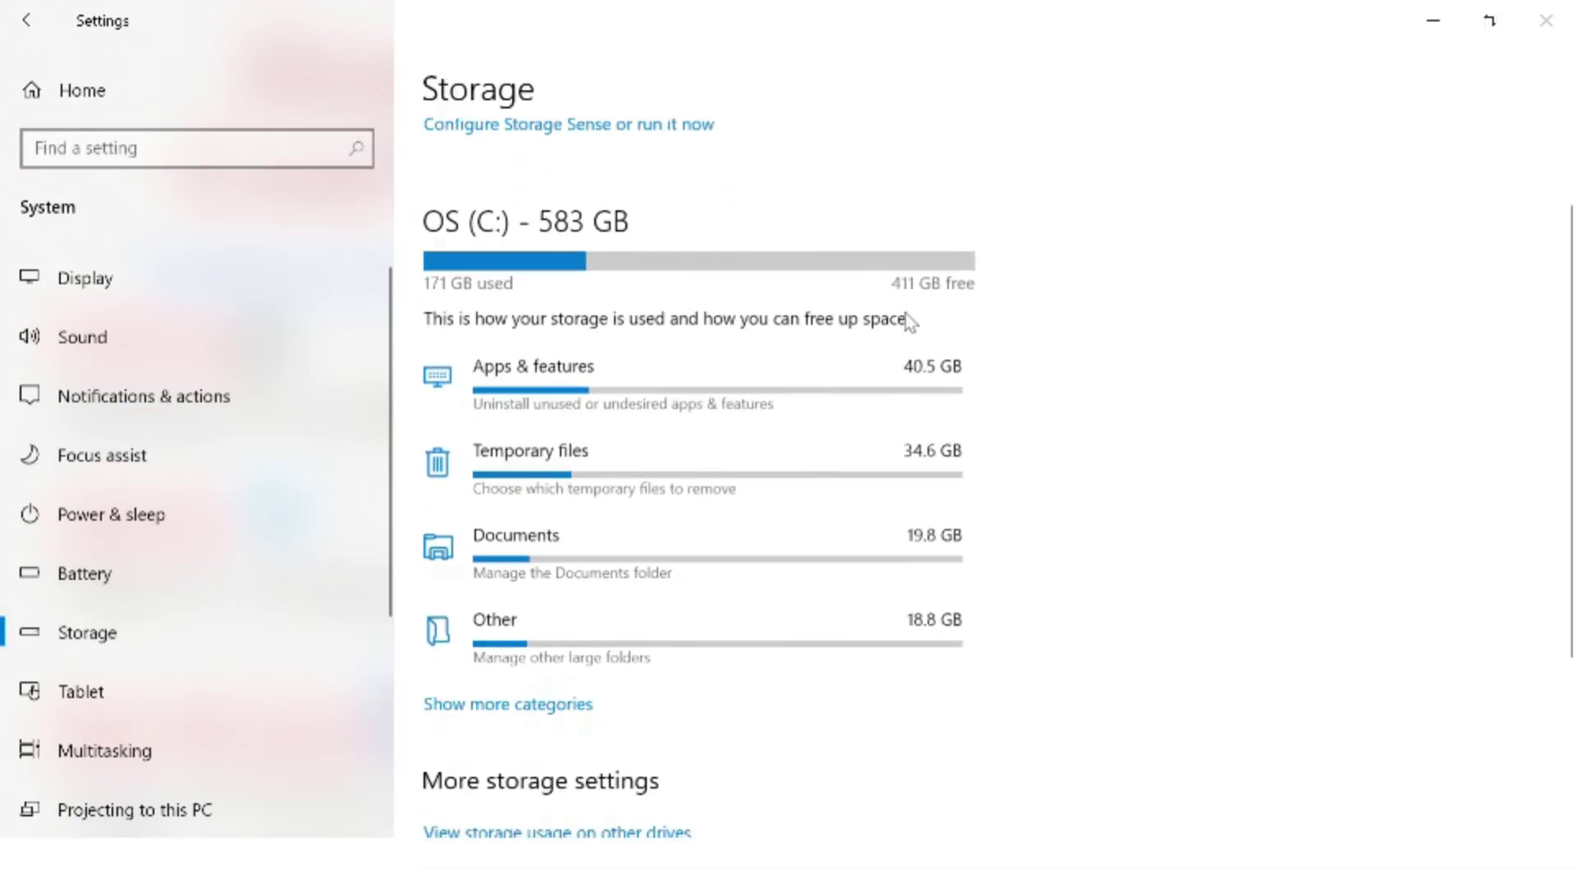
scroll(907, 315, "down", 4)
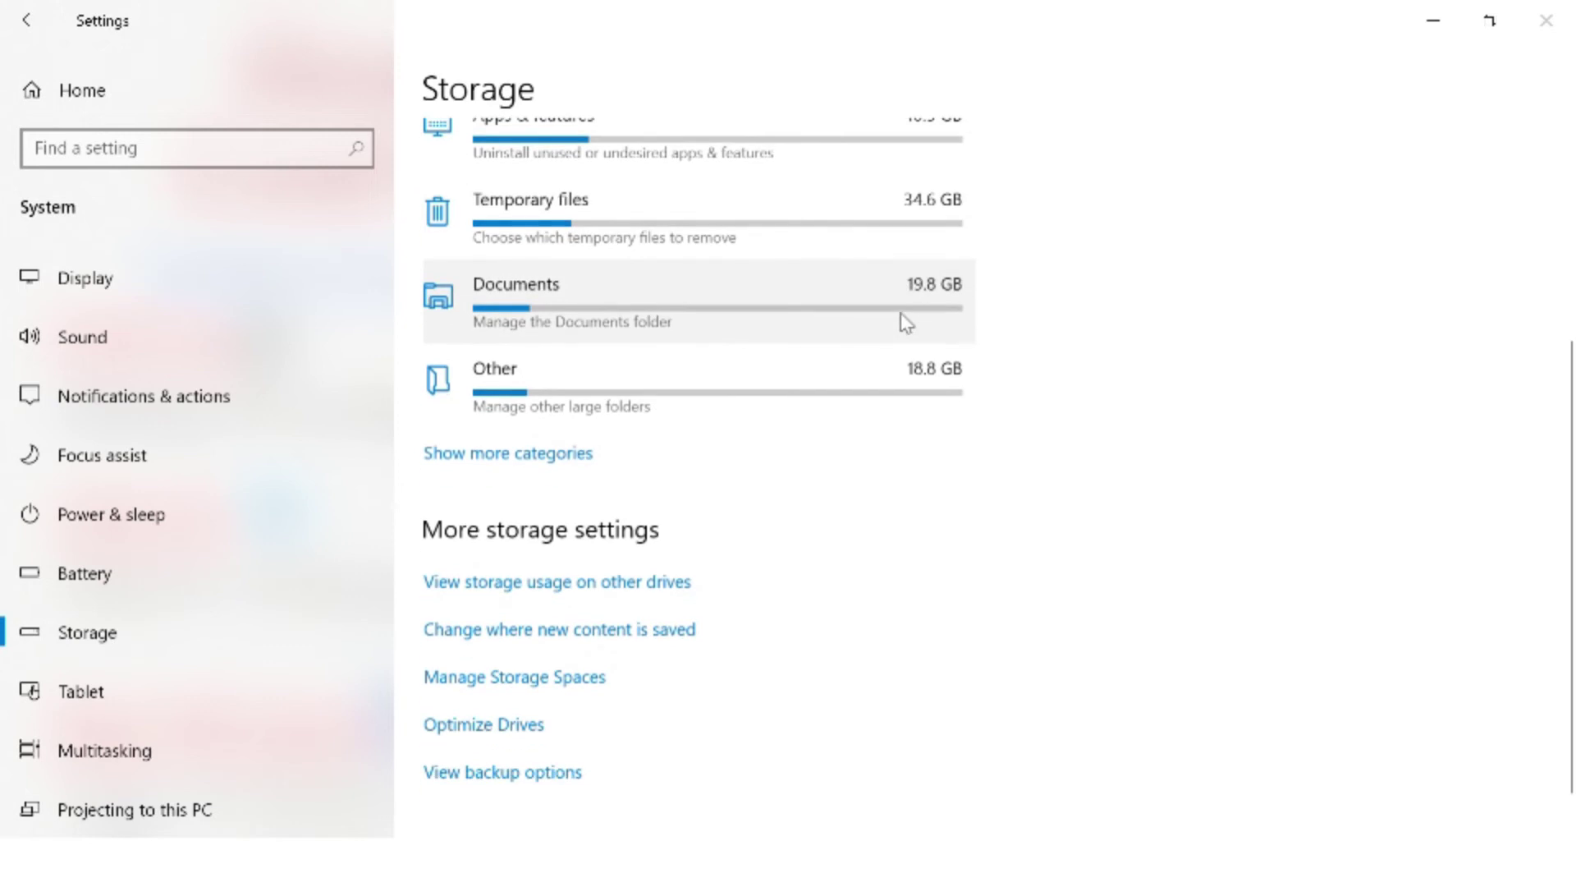
scroll(906, 323, "down", 1)
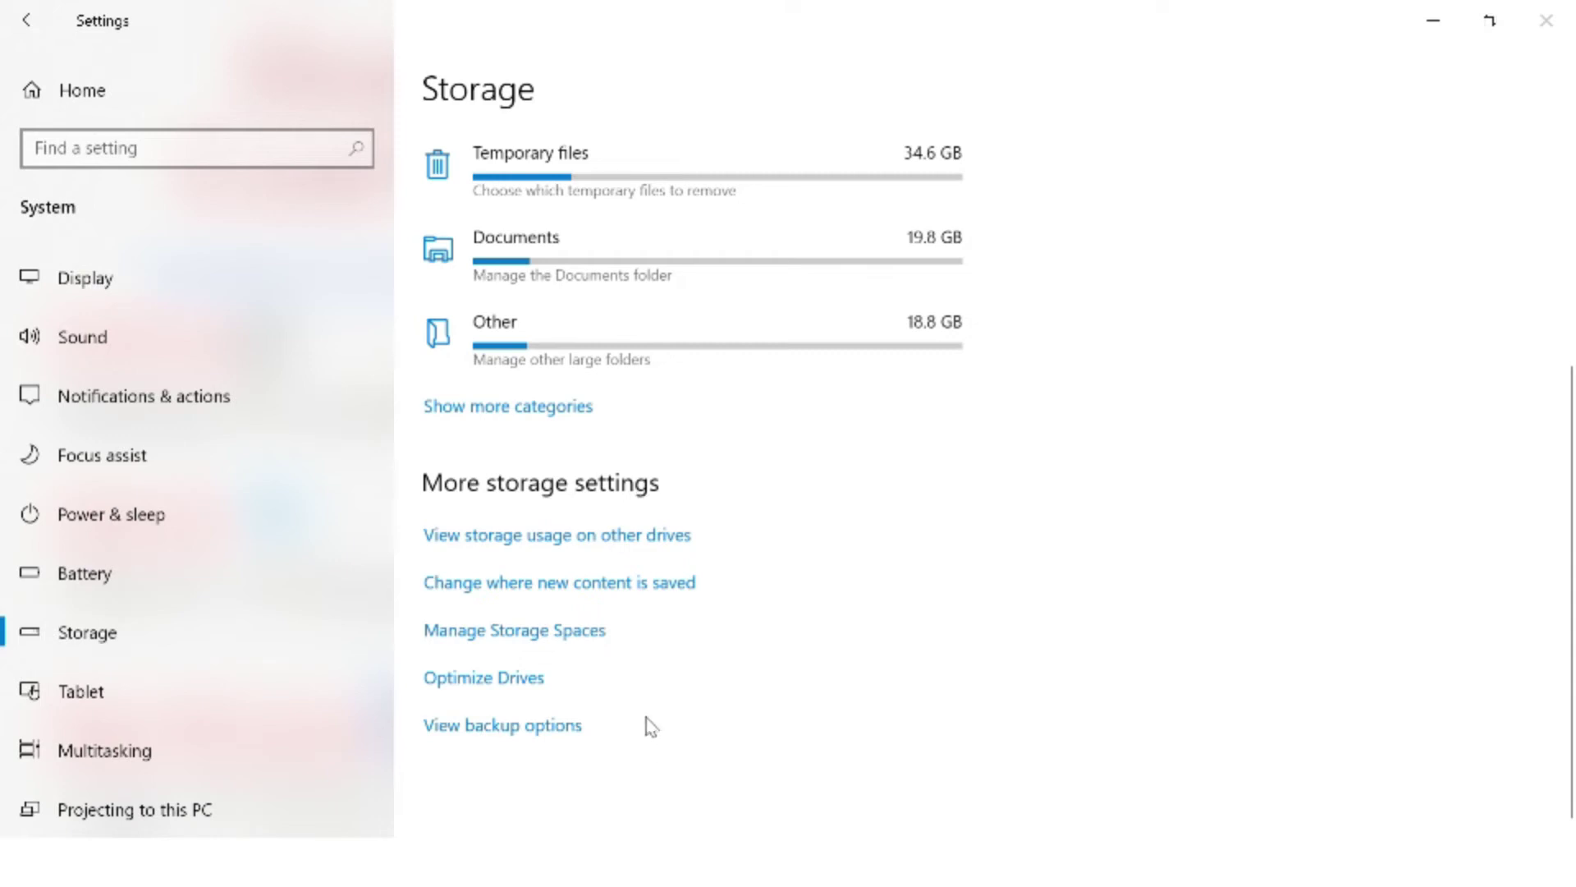
scroll(644, 717, "up", 5)
scroll(644, 717, "down", 3)
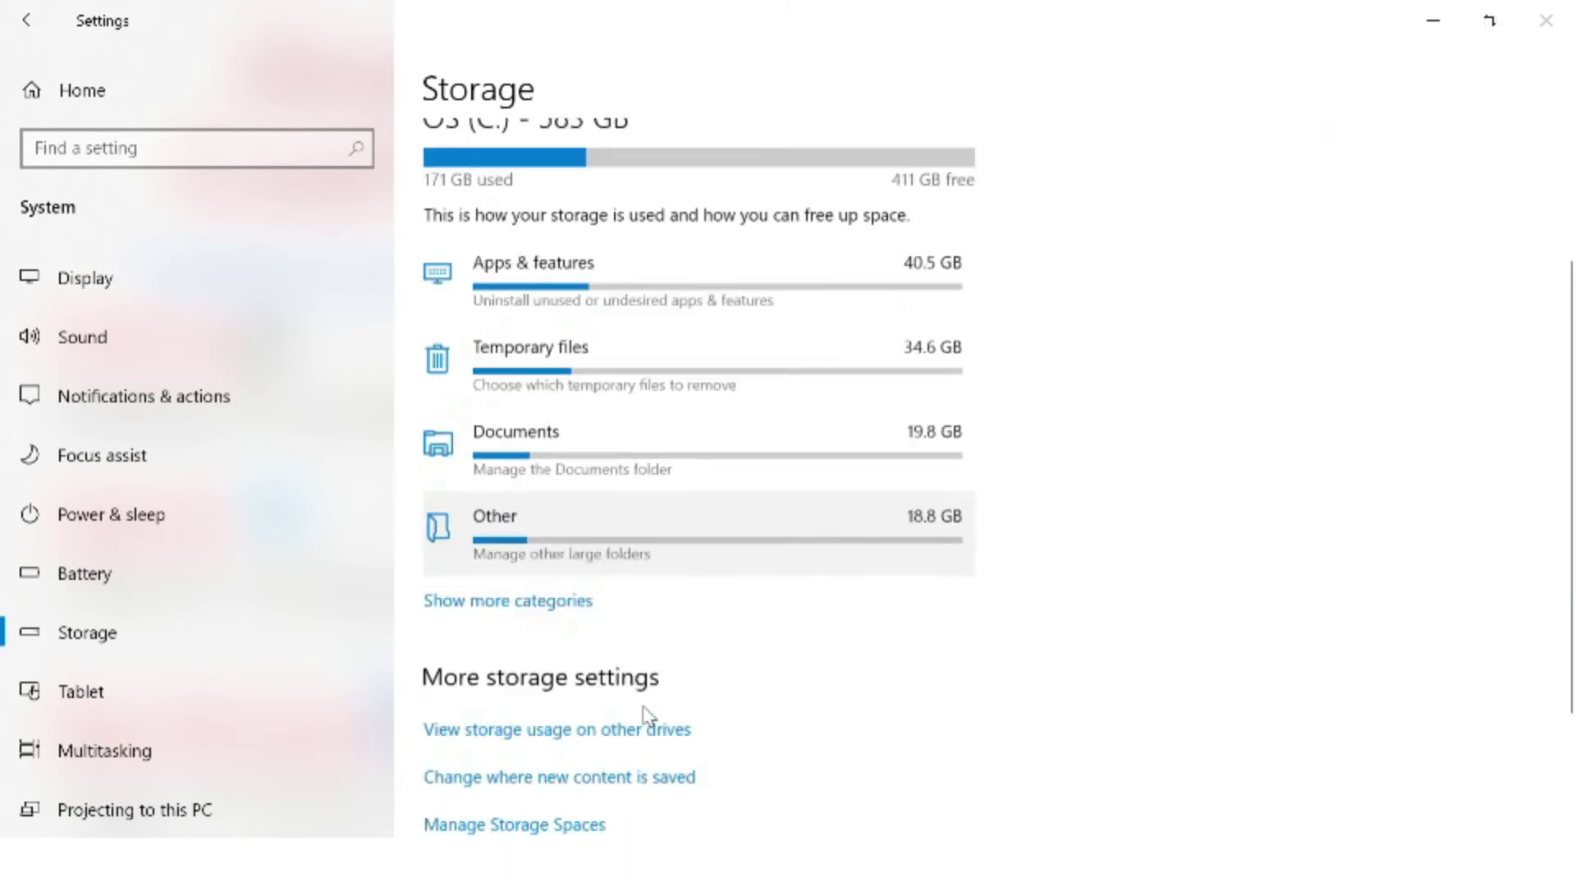
scroll(663, 688, "up", 3)
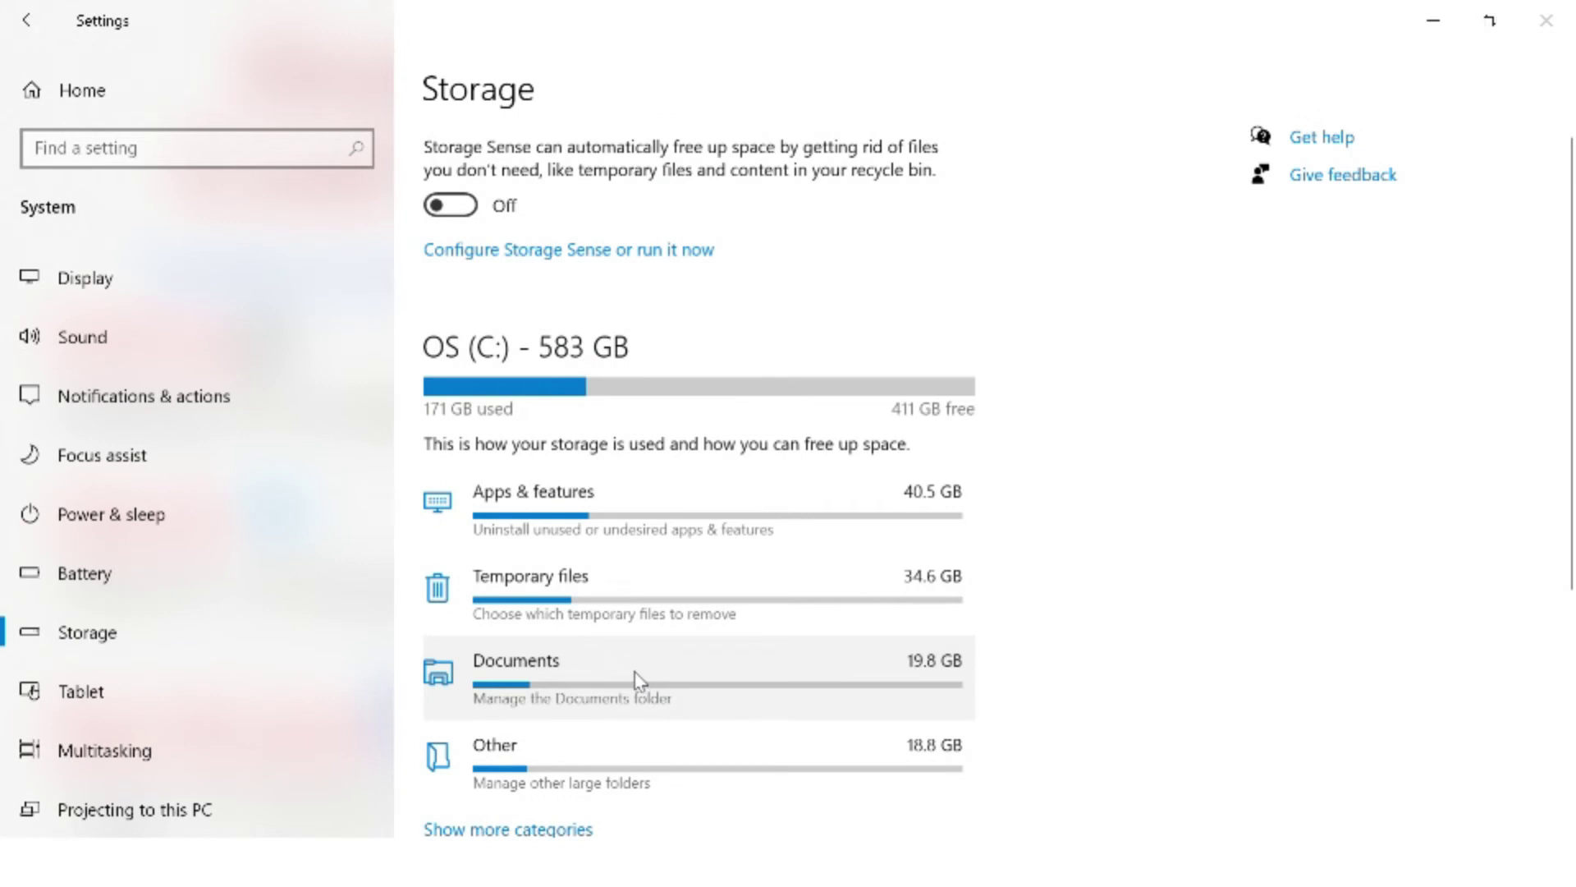
left_click(1546, 21)
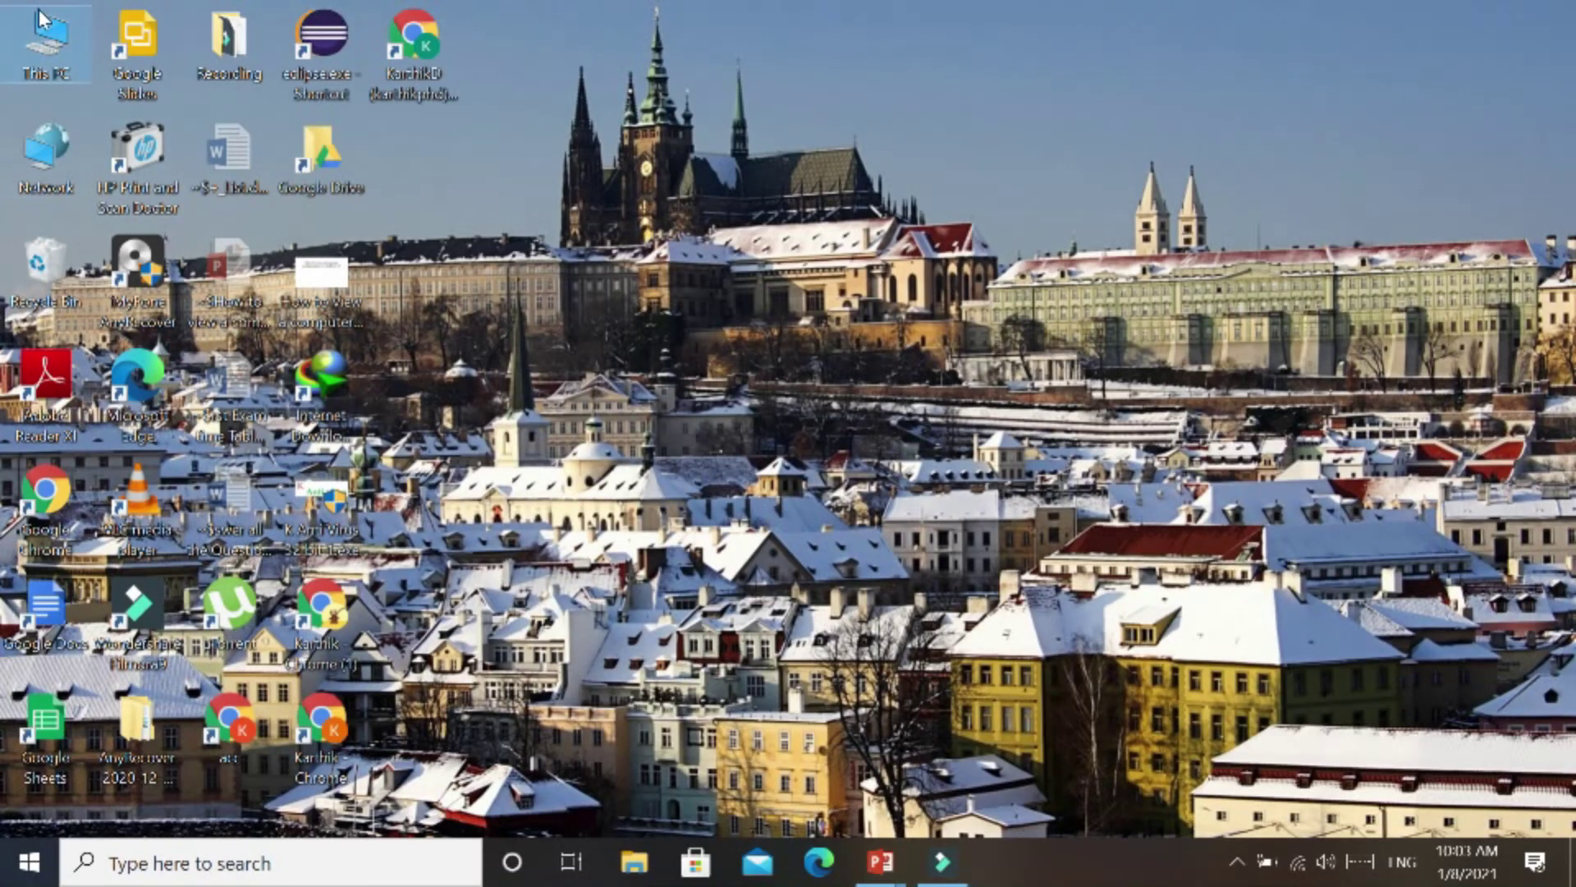
Open Computer Management through the Manage option of This PC, maximize it, and select Disk Management under Storage
right_click(46, 10)
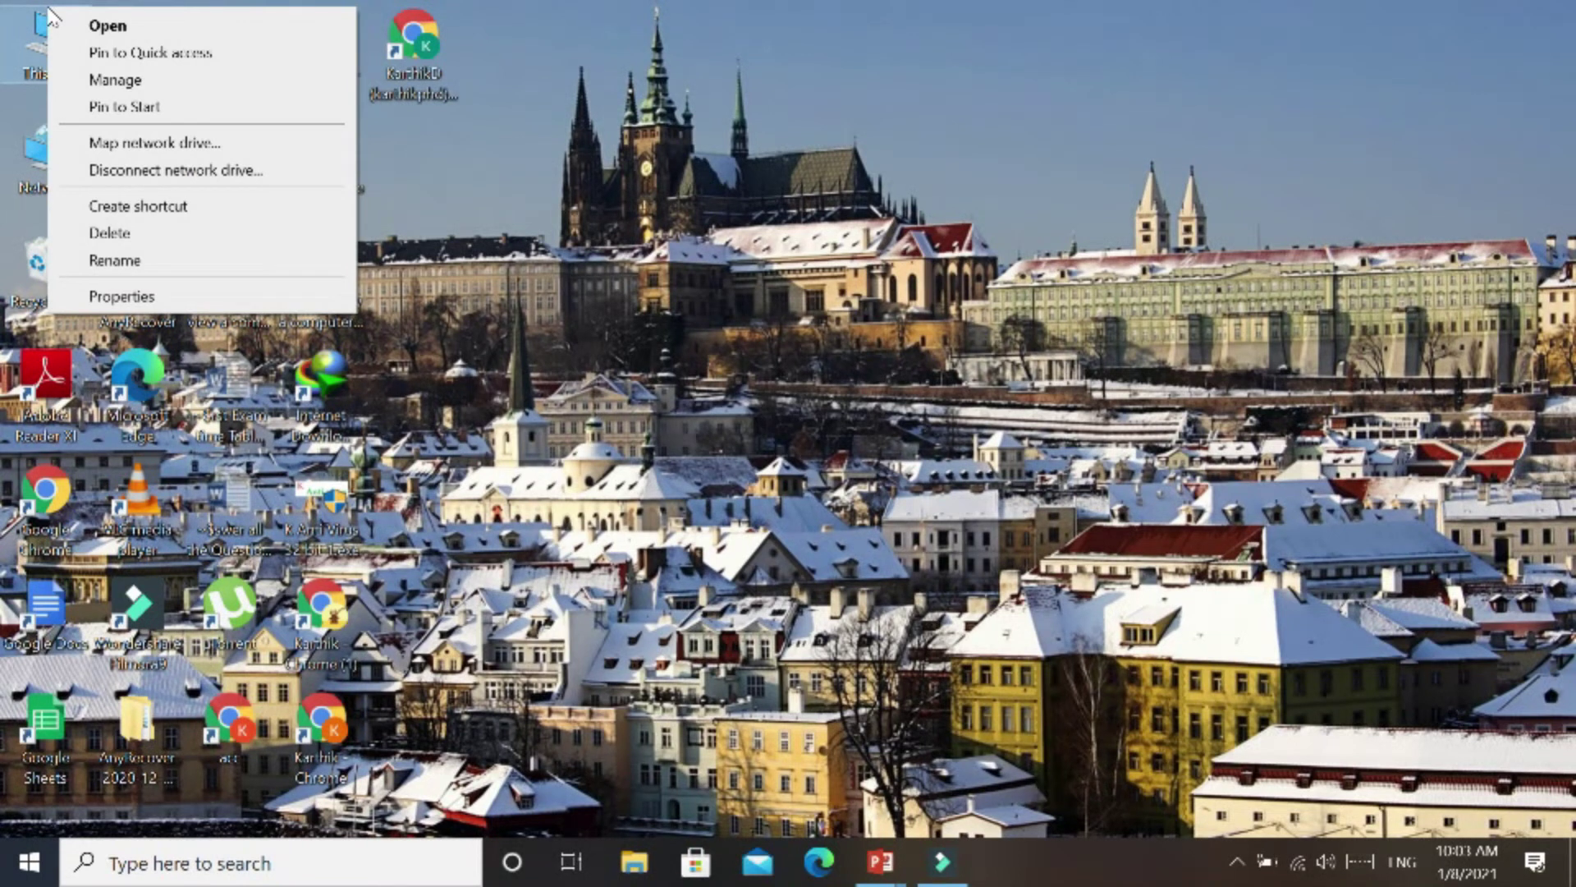
left_click(152, 82)
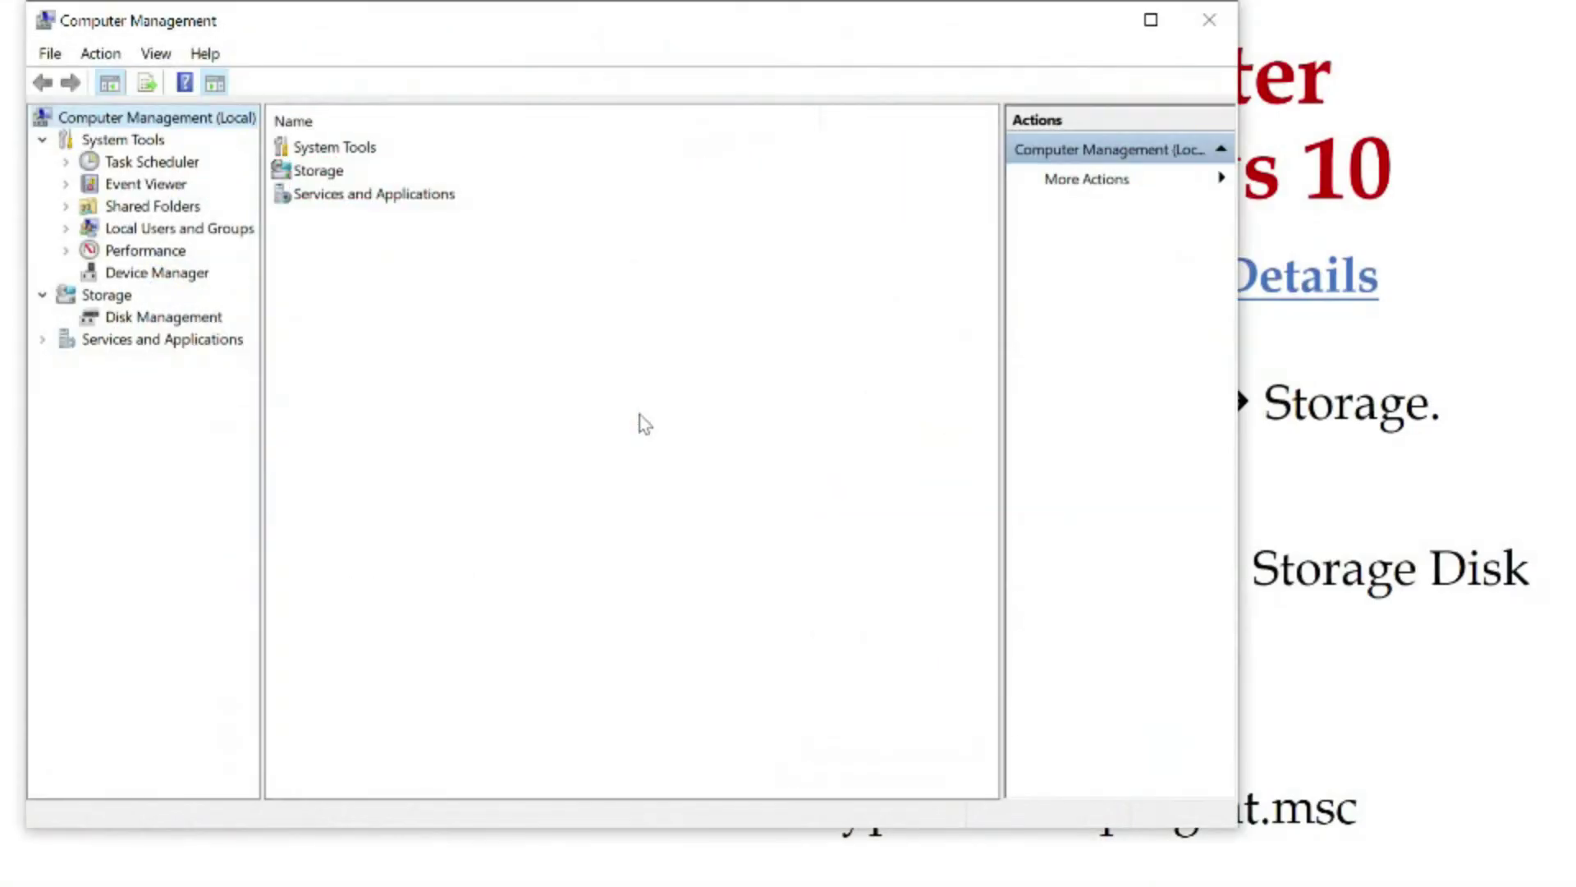
left_click(1151, 19)
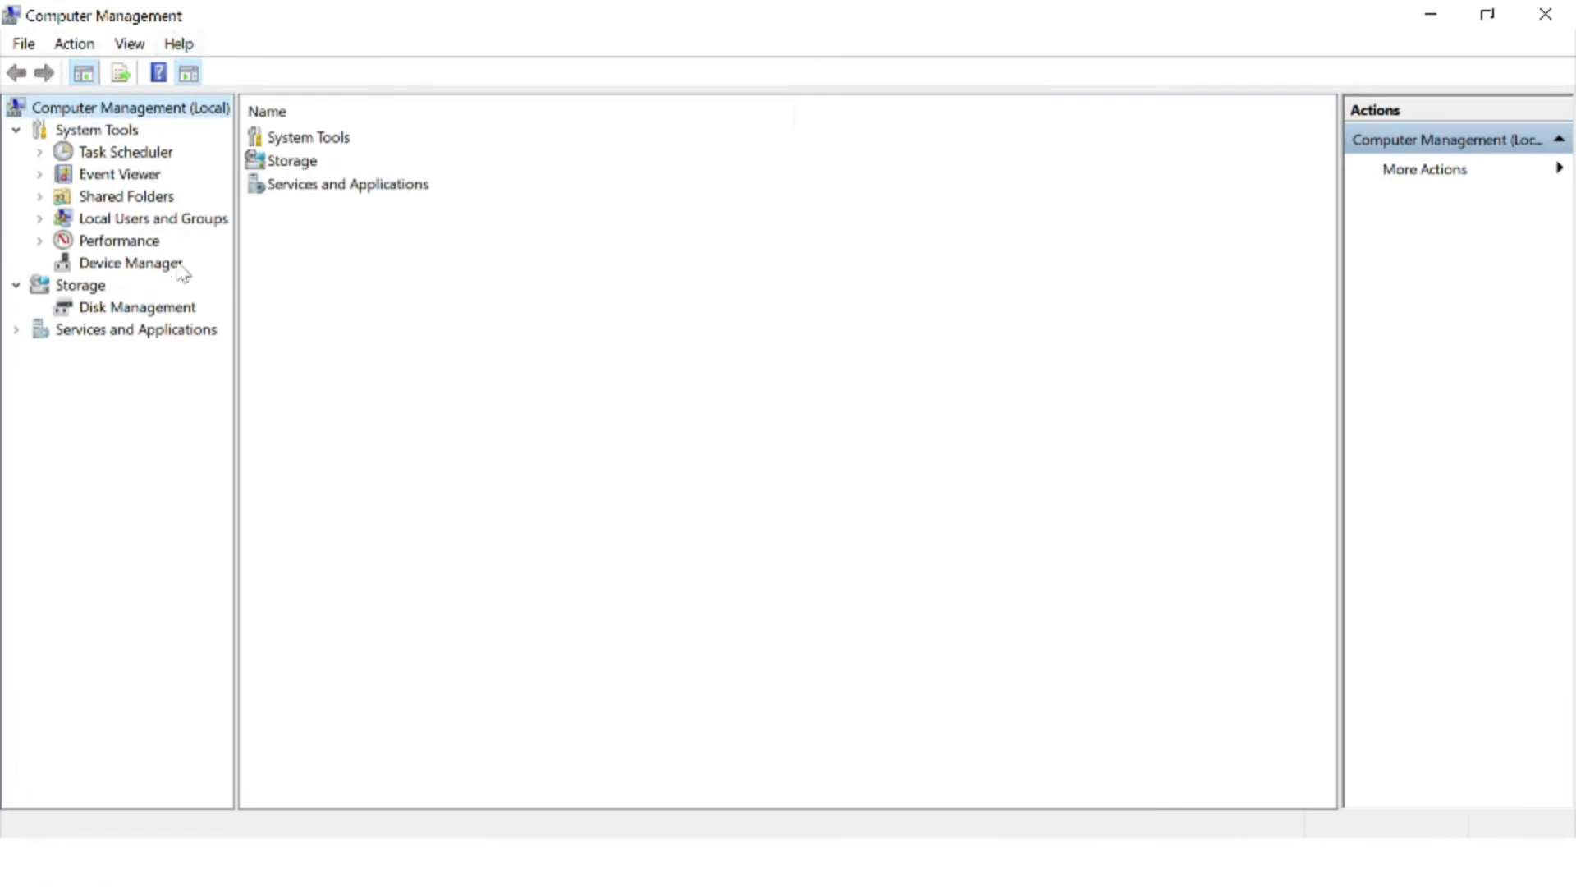
left_click(81, 292)
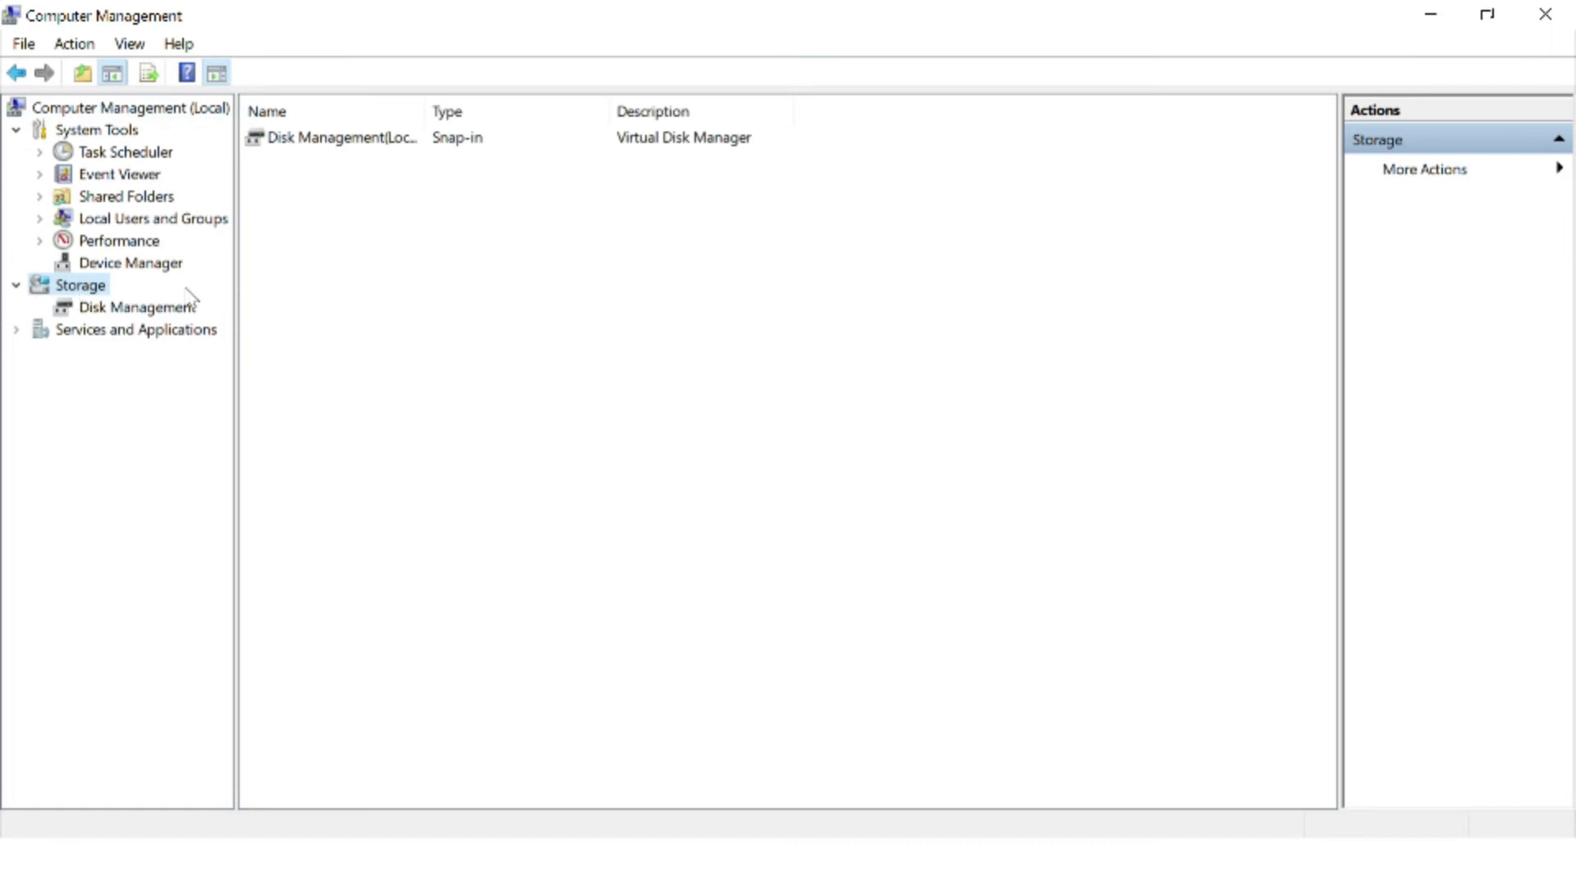
left_click(135, 311)
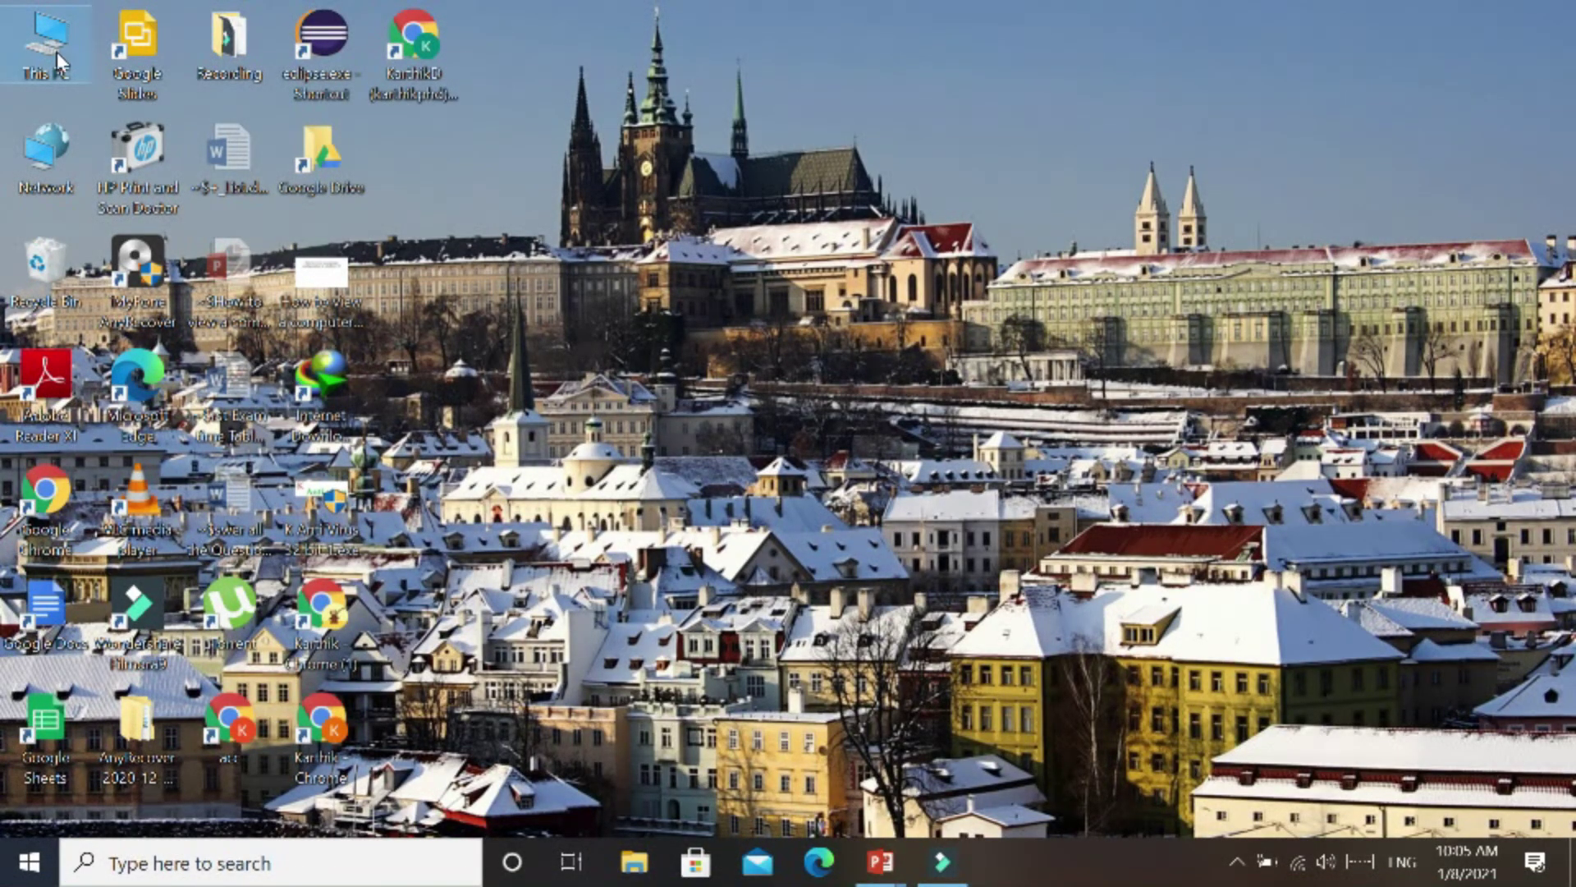
Launch Computer Management from This PC on the desktop once more and display its Disk Management view
right_click(53, 36)
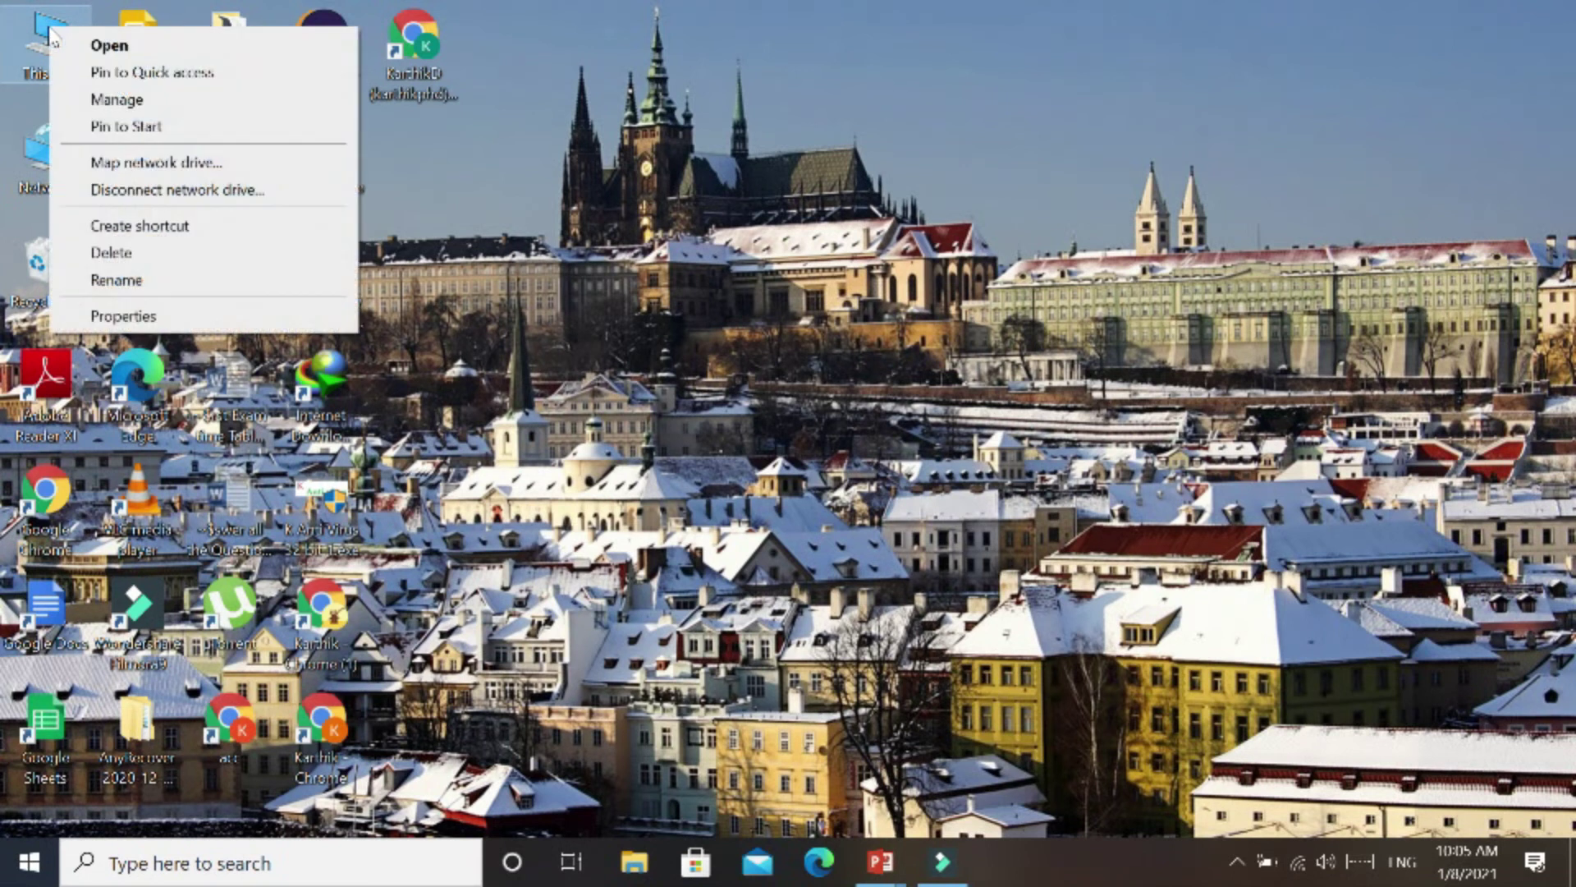
left_click(114, 99)
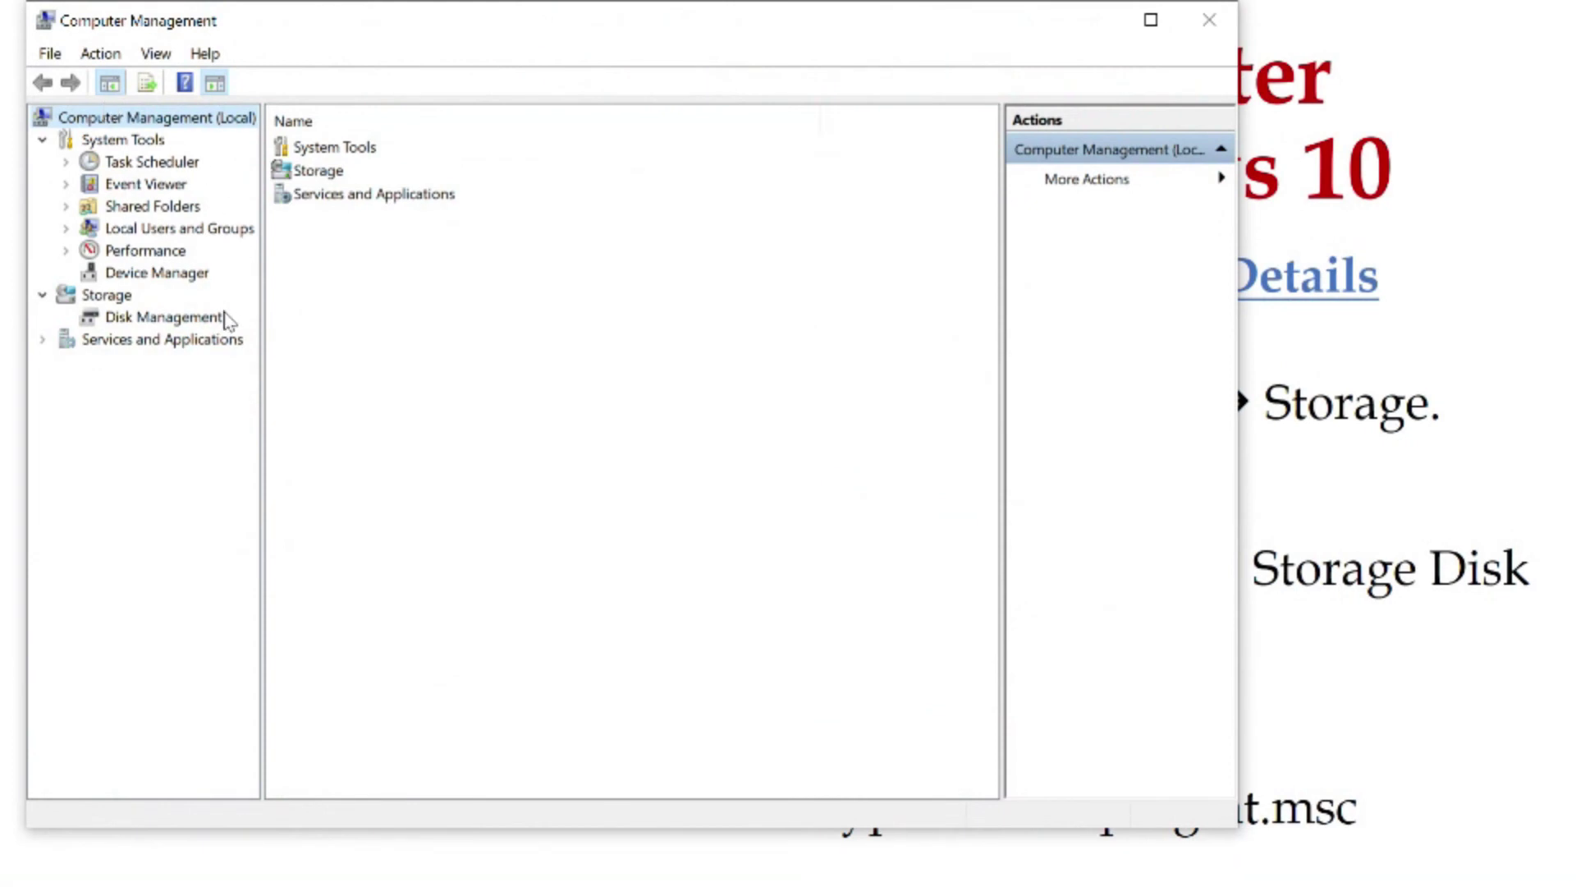
left_click(102, 296)
left_click(157, 322)
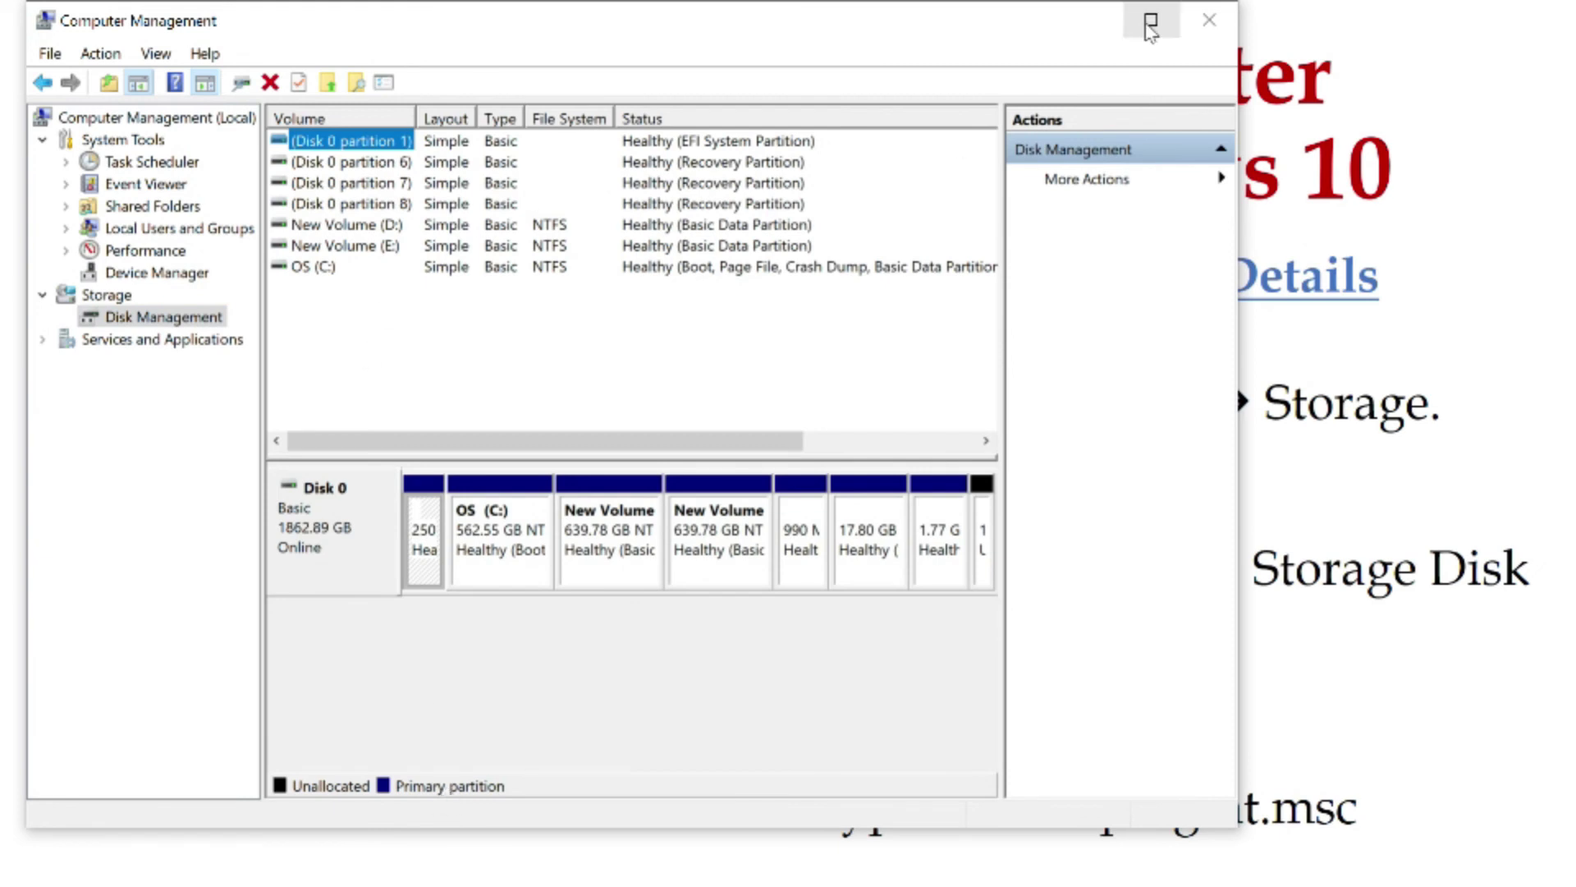
Maximize Computer Management, select the unallocated space on Disk 0 to inspect it, and close the window
left_click(1174, 35)
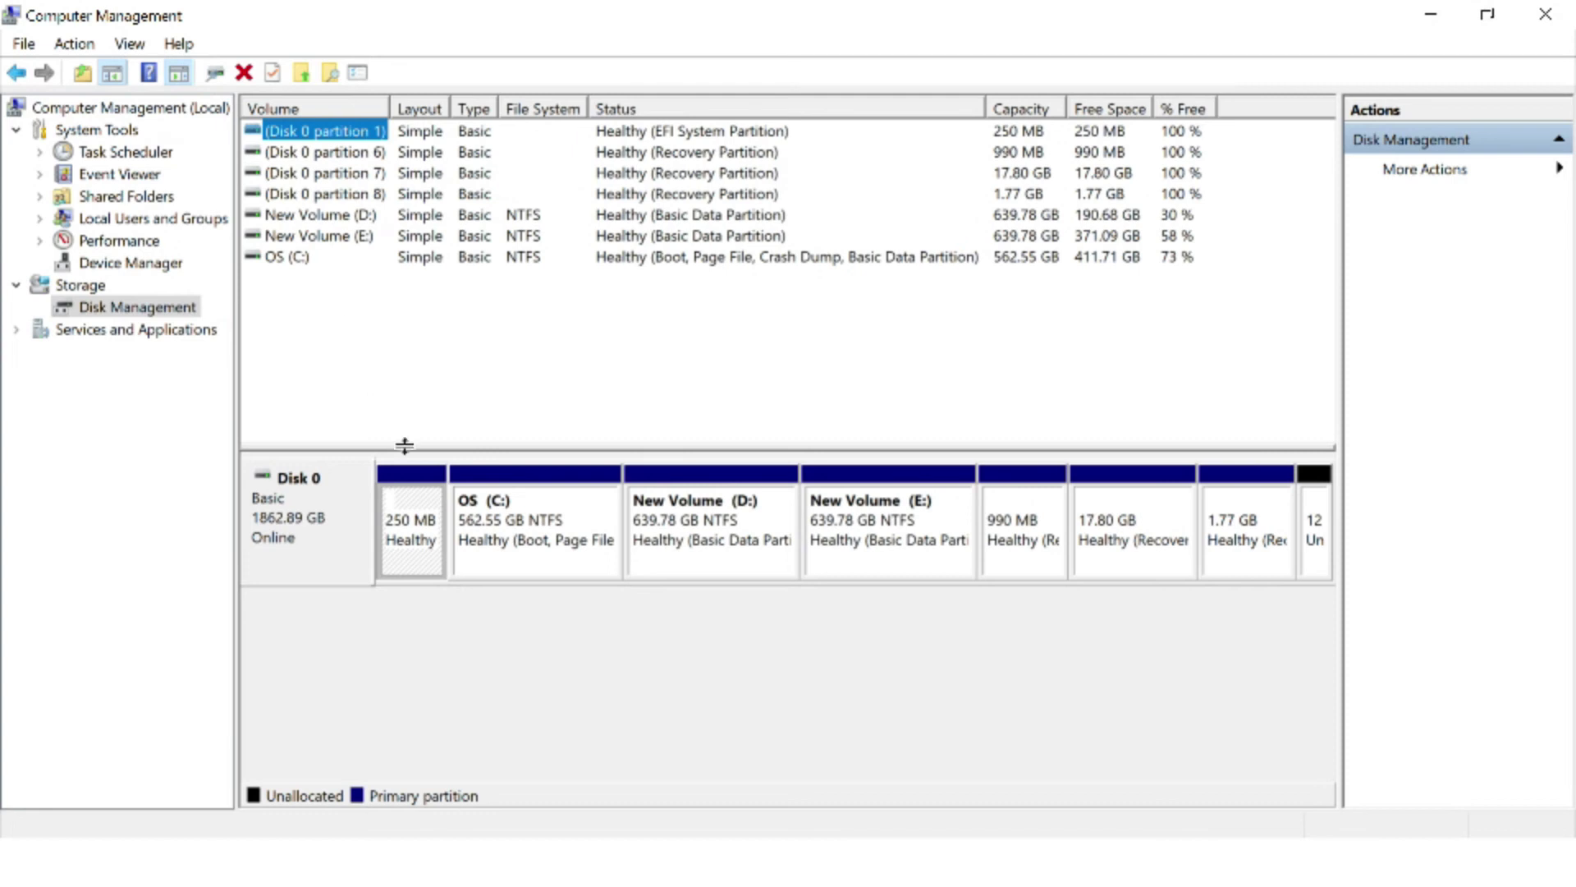
left_click(1328, 555)
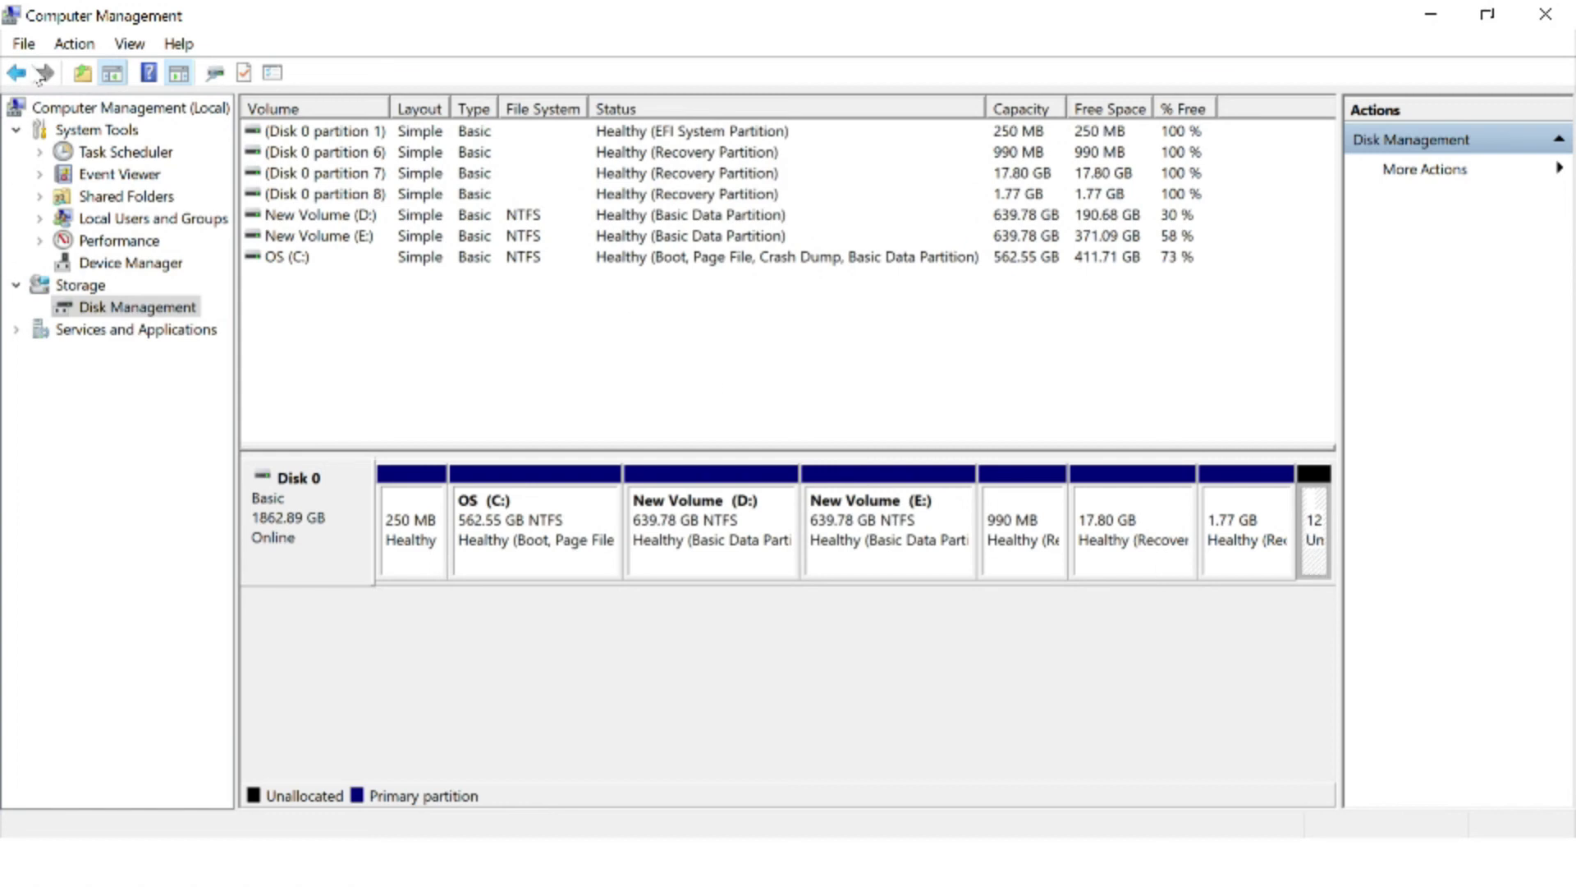
left_click(1546, 14)
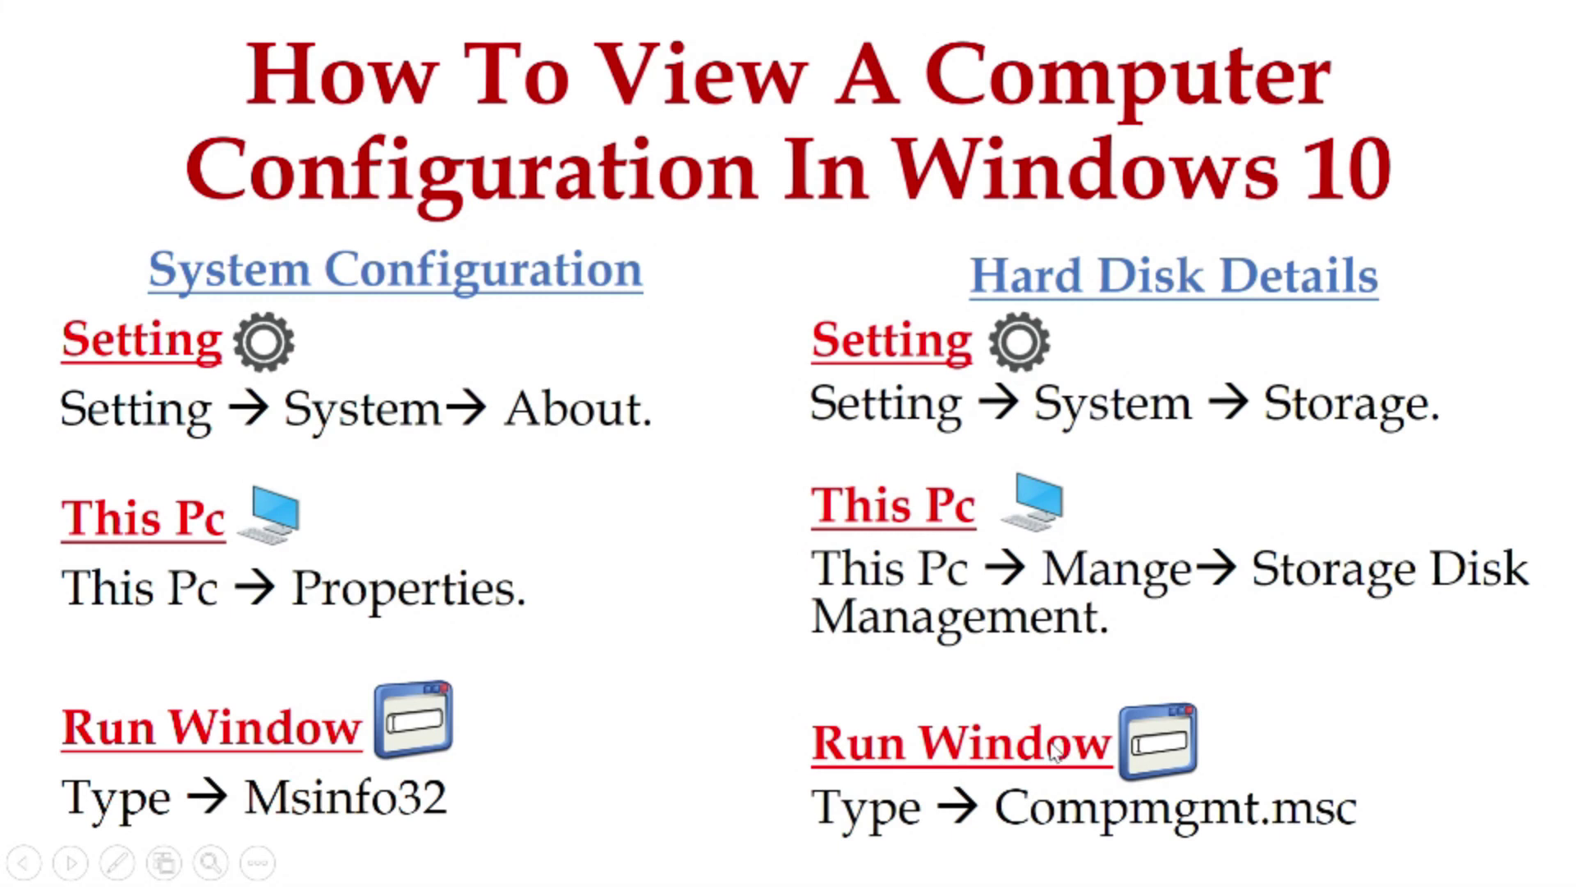
Launch Computer Management by running compmgmt.msc from the Run dialog
key("super+r")
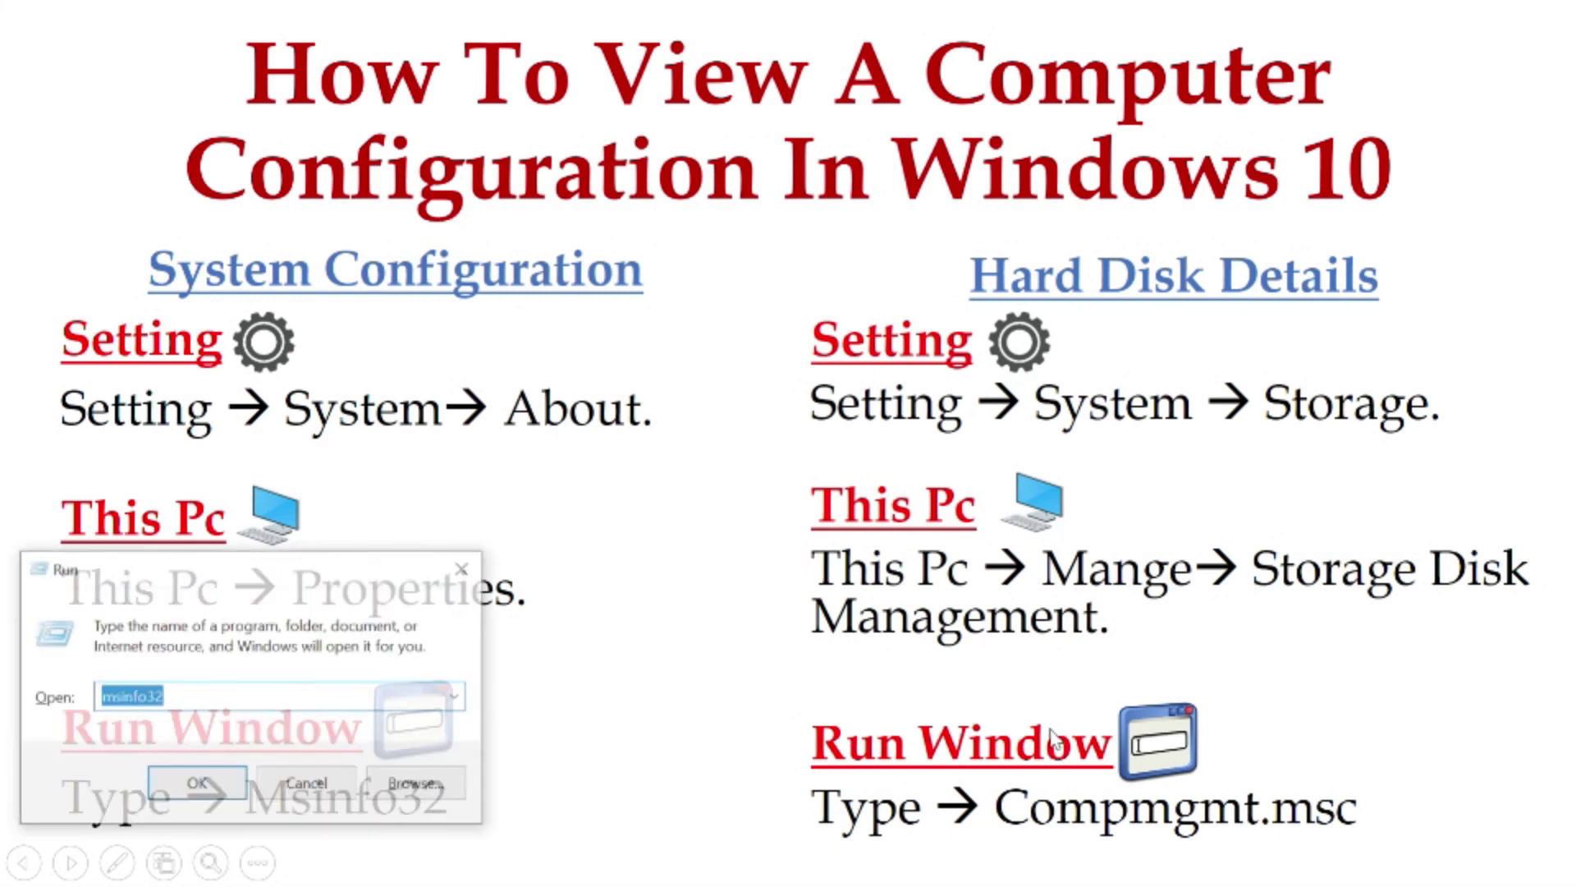
type("co")
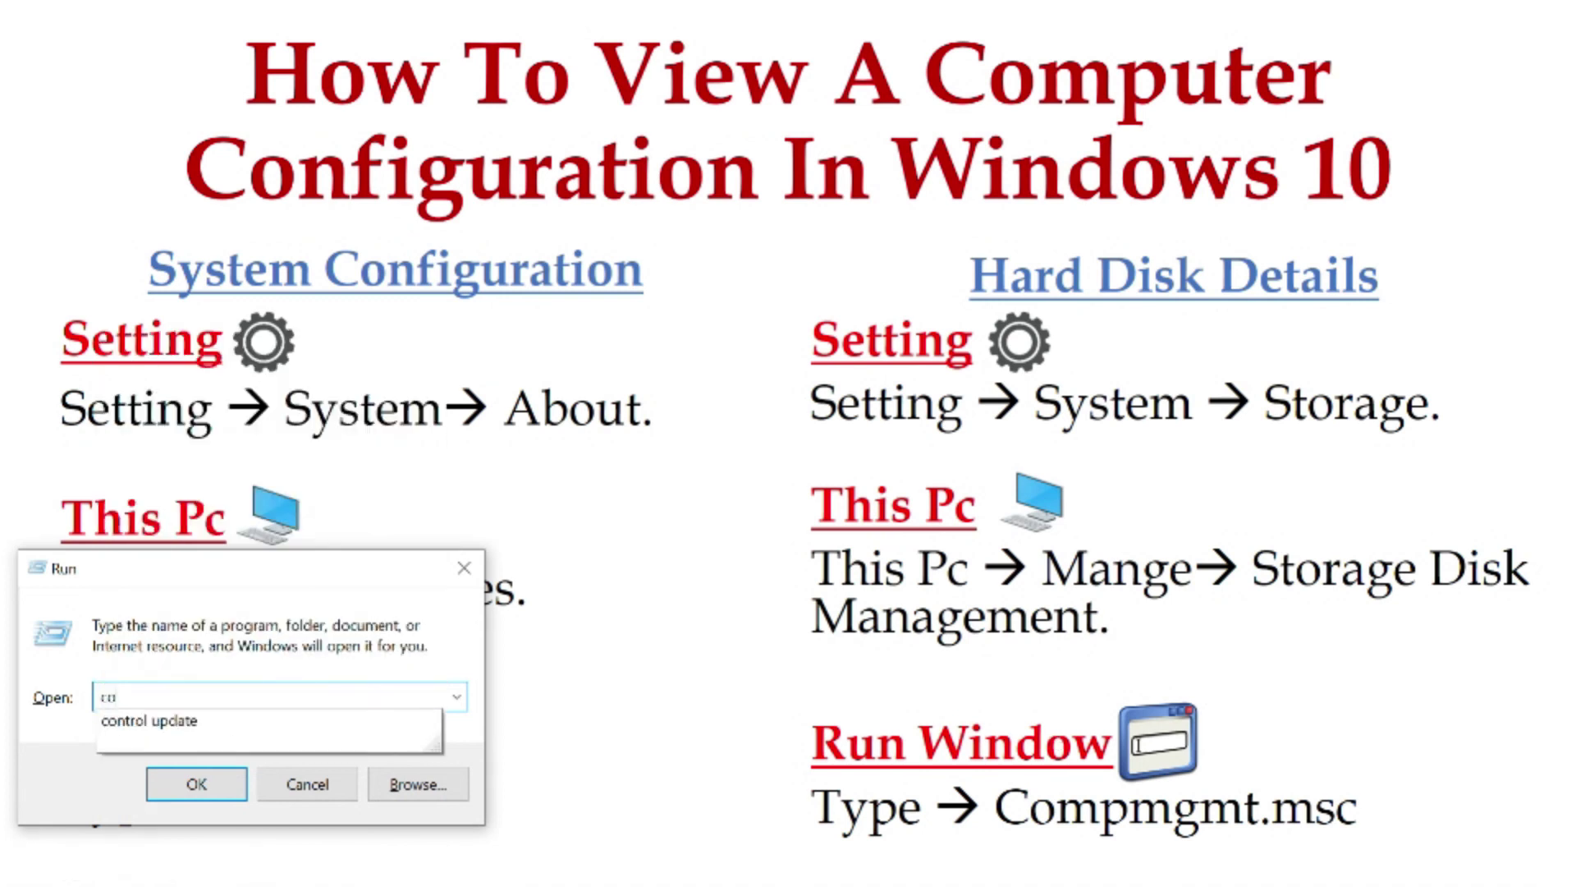
type("mpm")
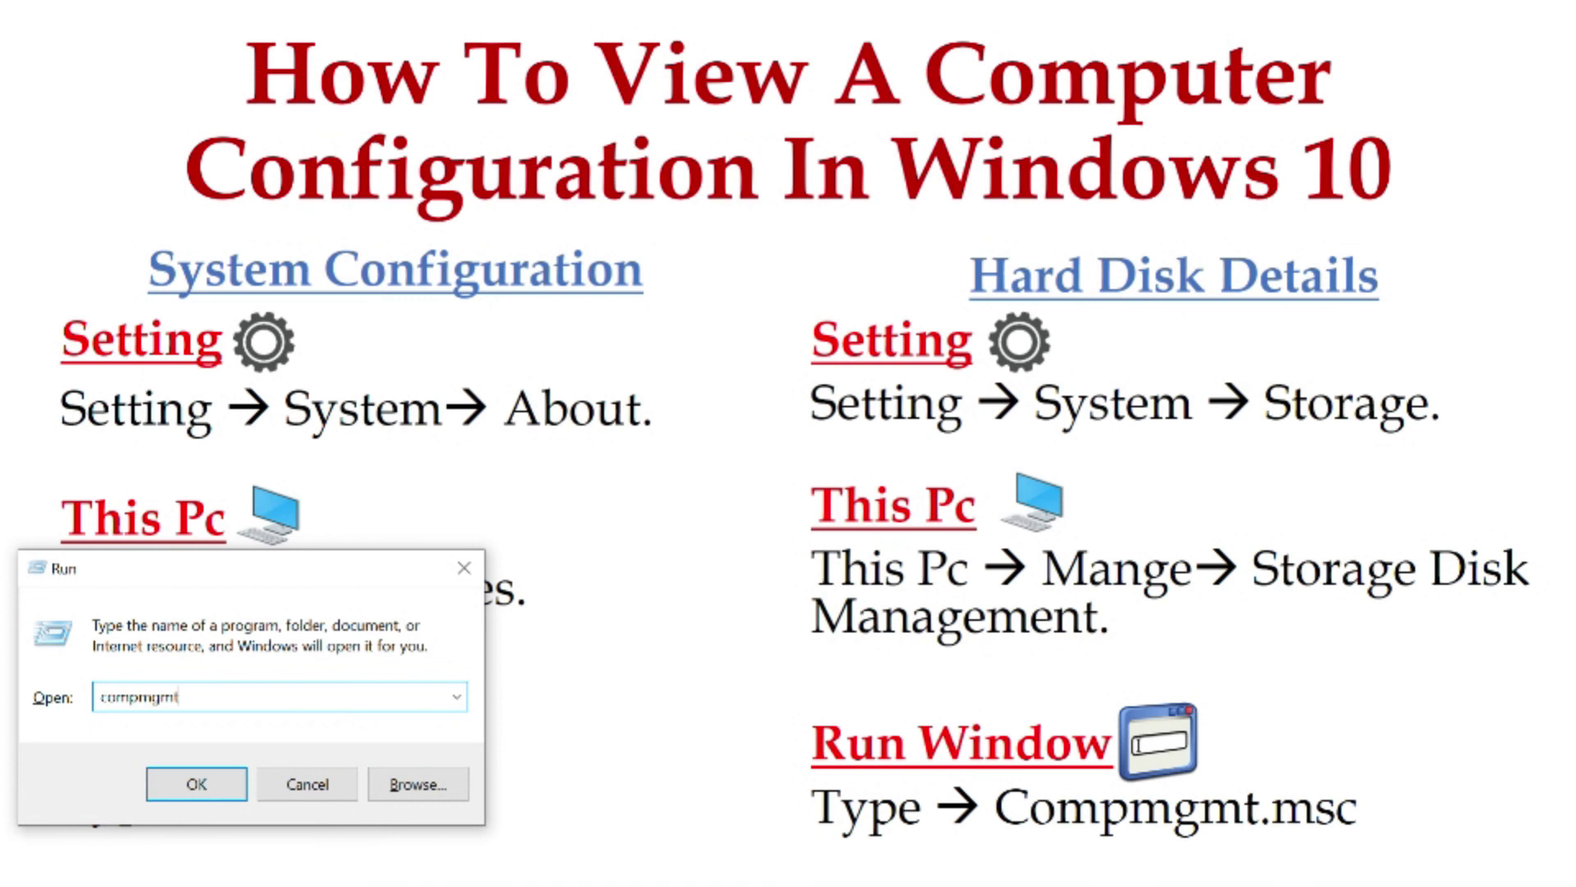
type("gmt.msc")
left_click(220, 782)
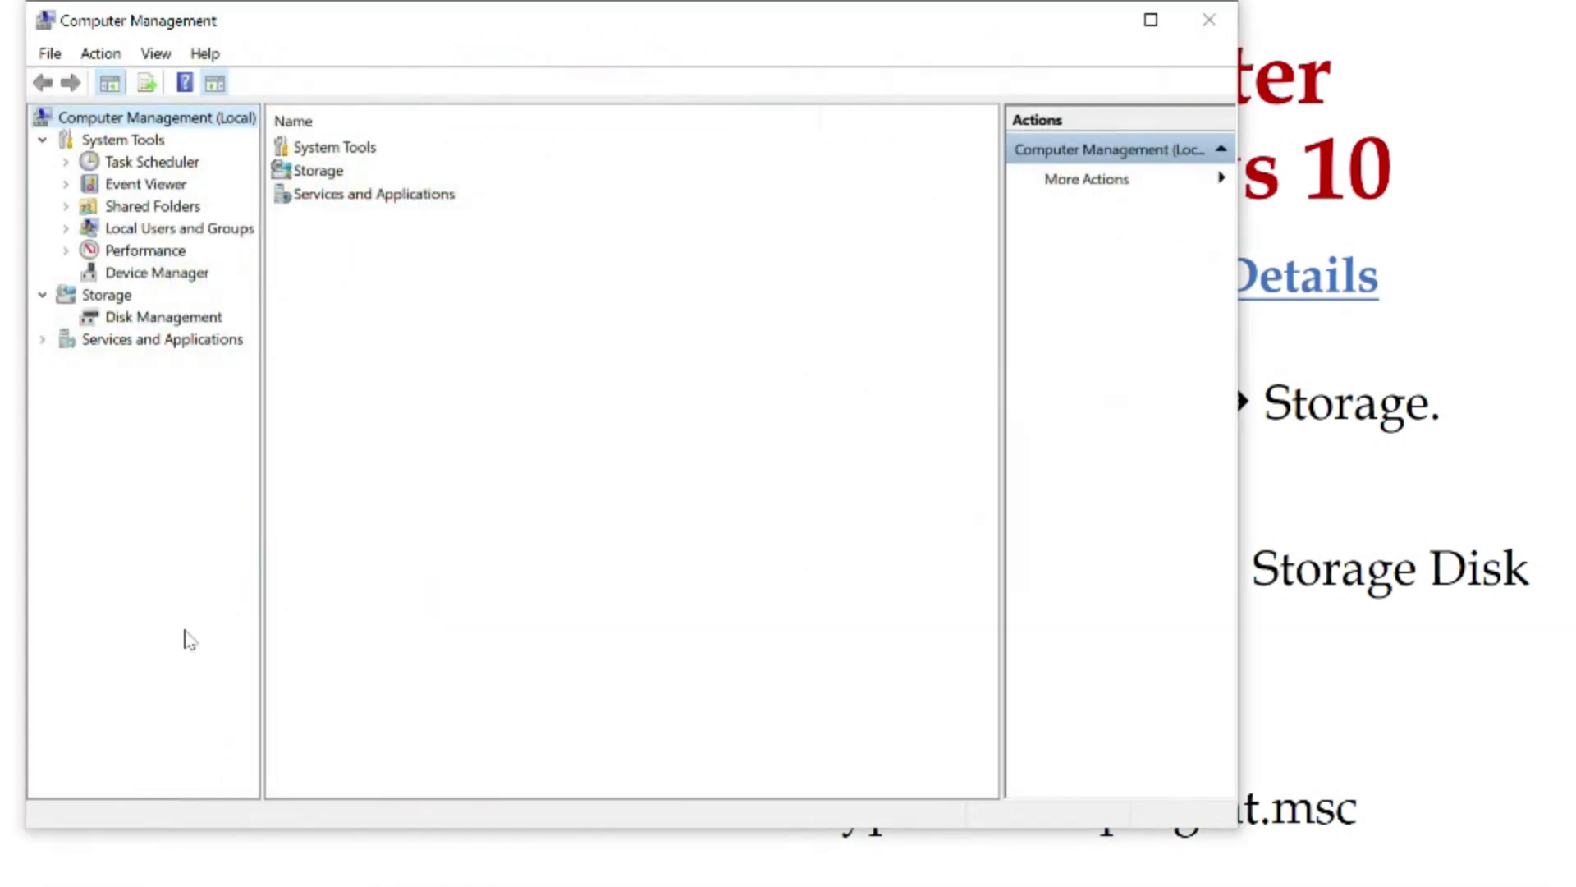
Move the Computer Management window slightly aside and display Disk Management under Storage to view the partitions
left_click_drag(335, 31, 368, 33)
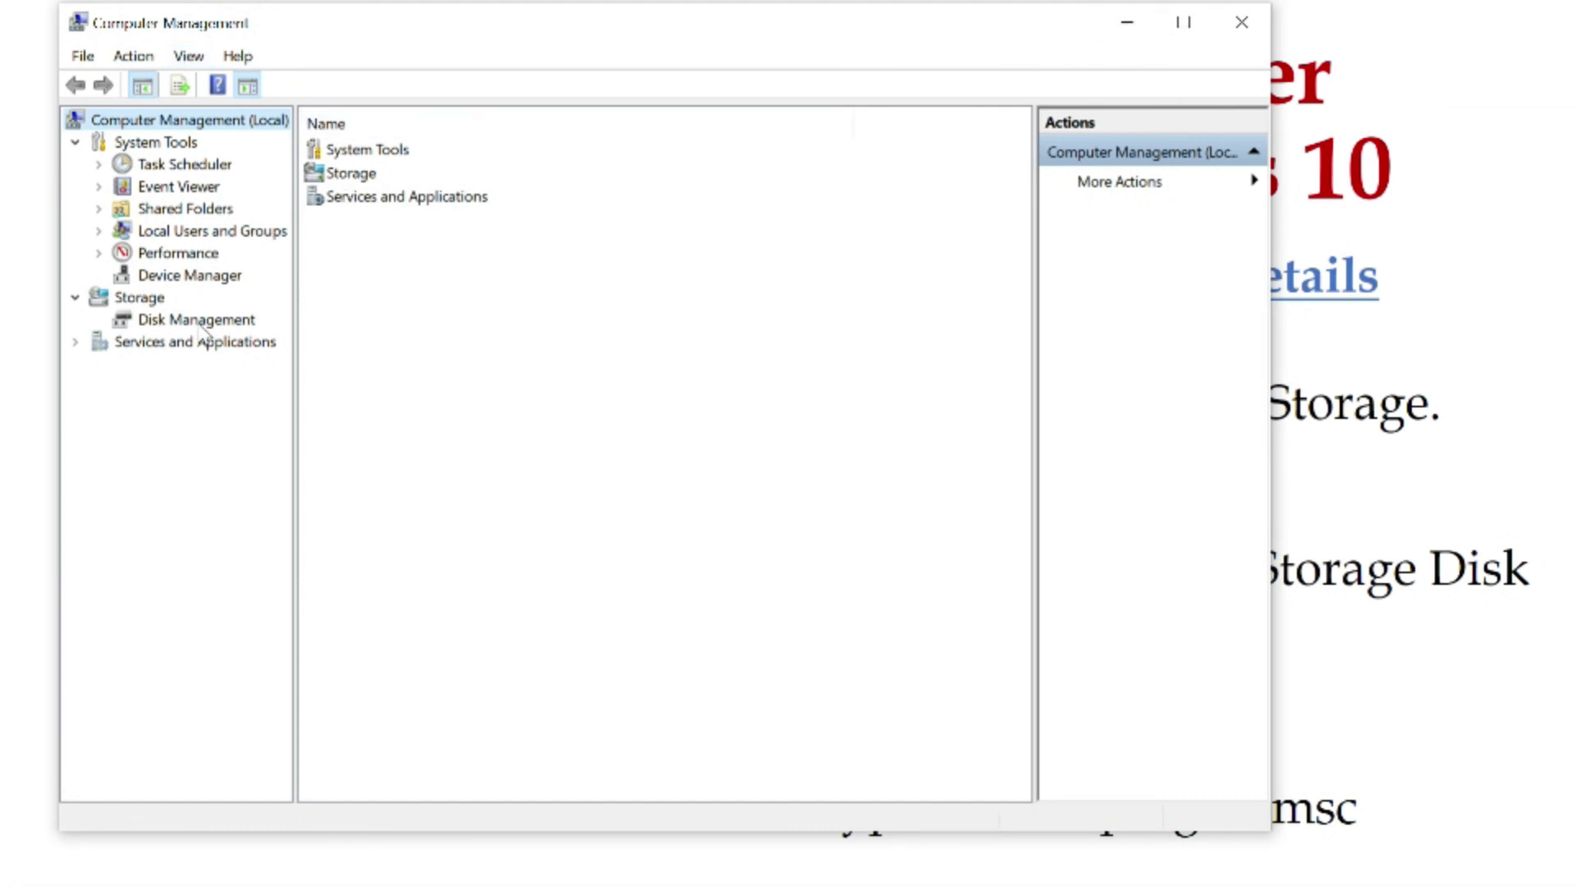
left_click(152, 303)
left_click(167, 325)
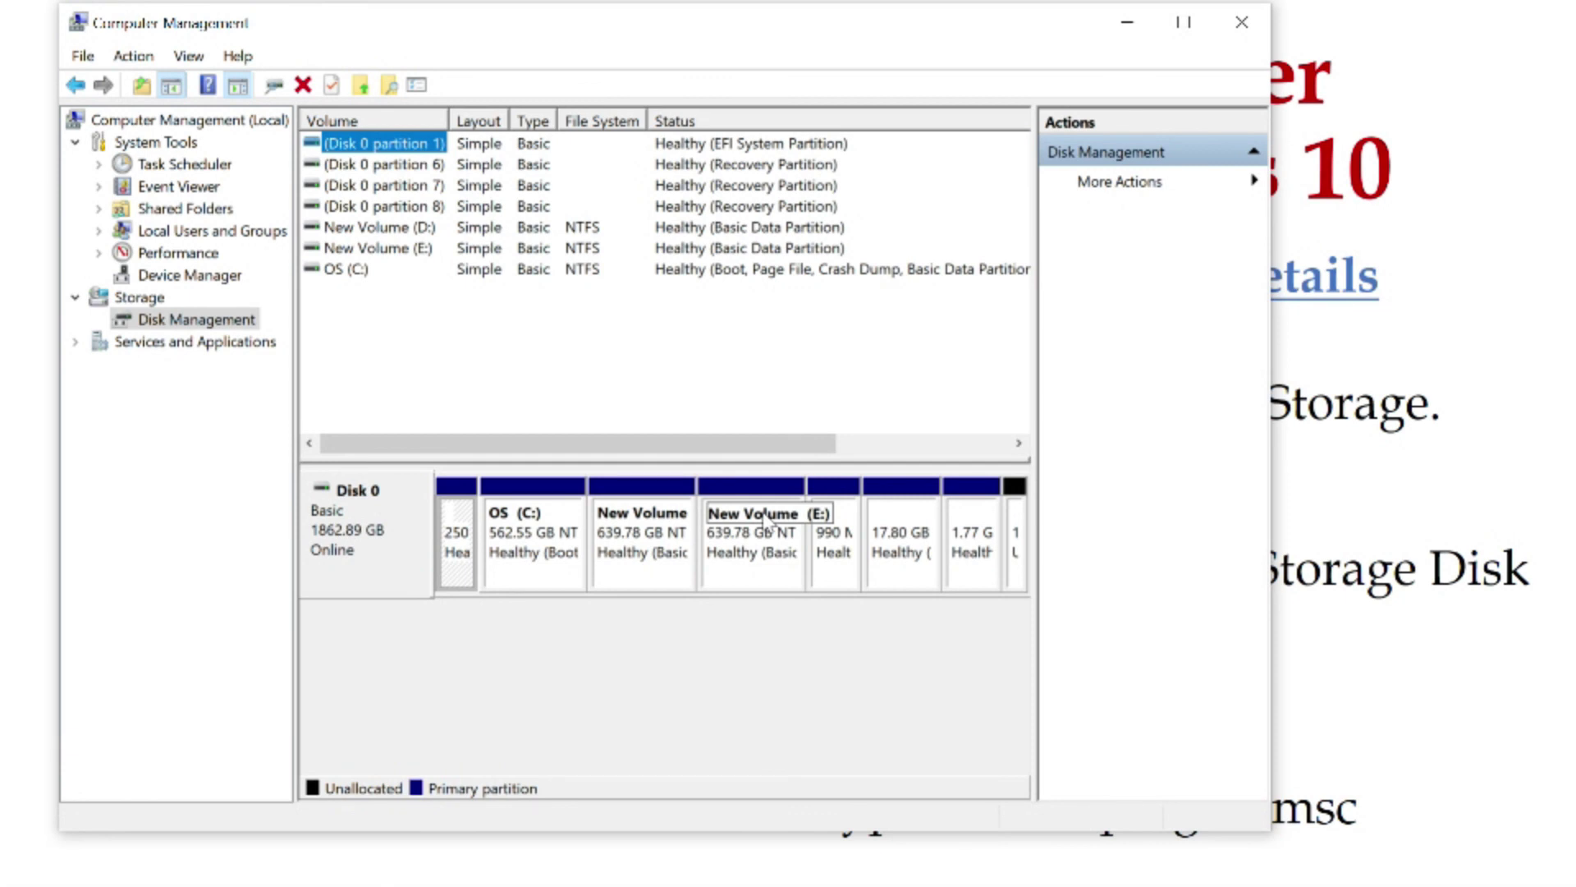
Dismiss the Windows search pane and minimize the Computer Management window
key("super+s")
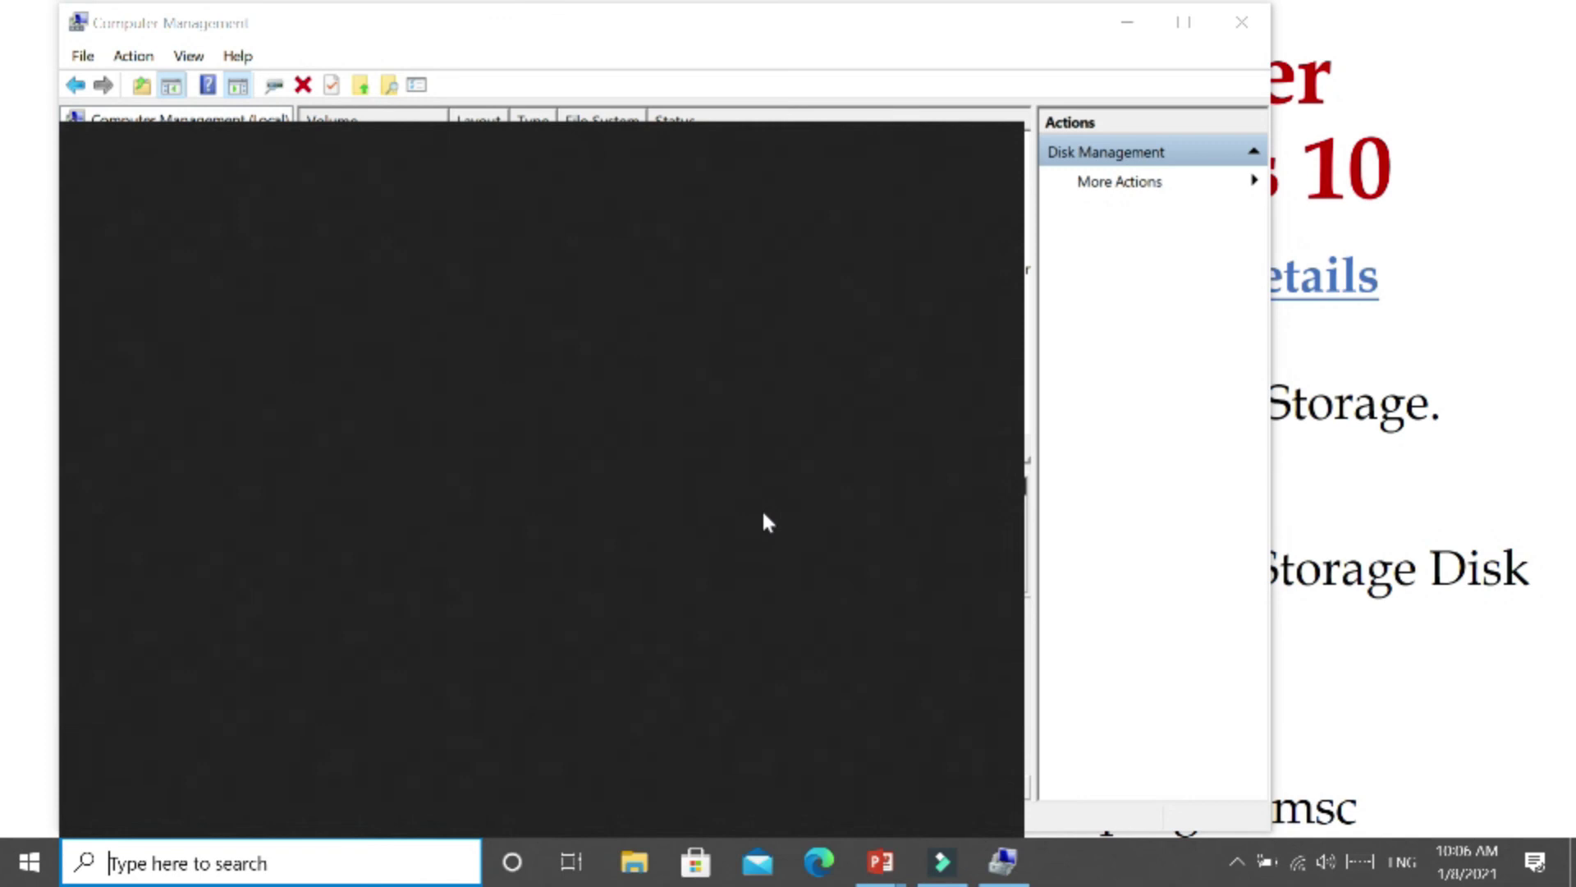
left_click(1134, 451)
left_click(1126, 27)
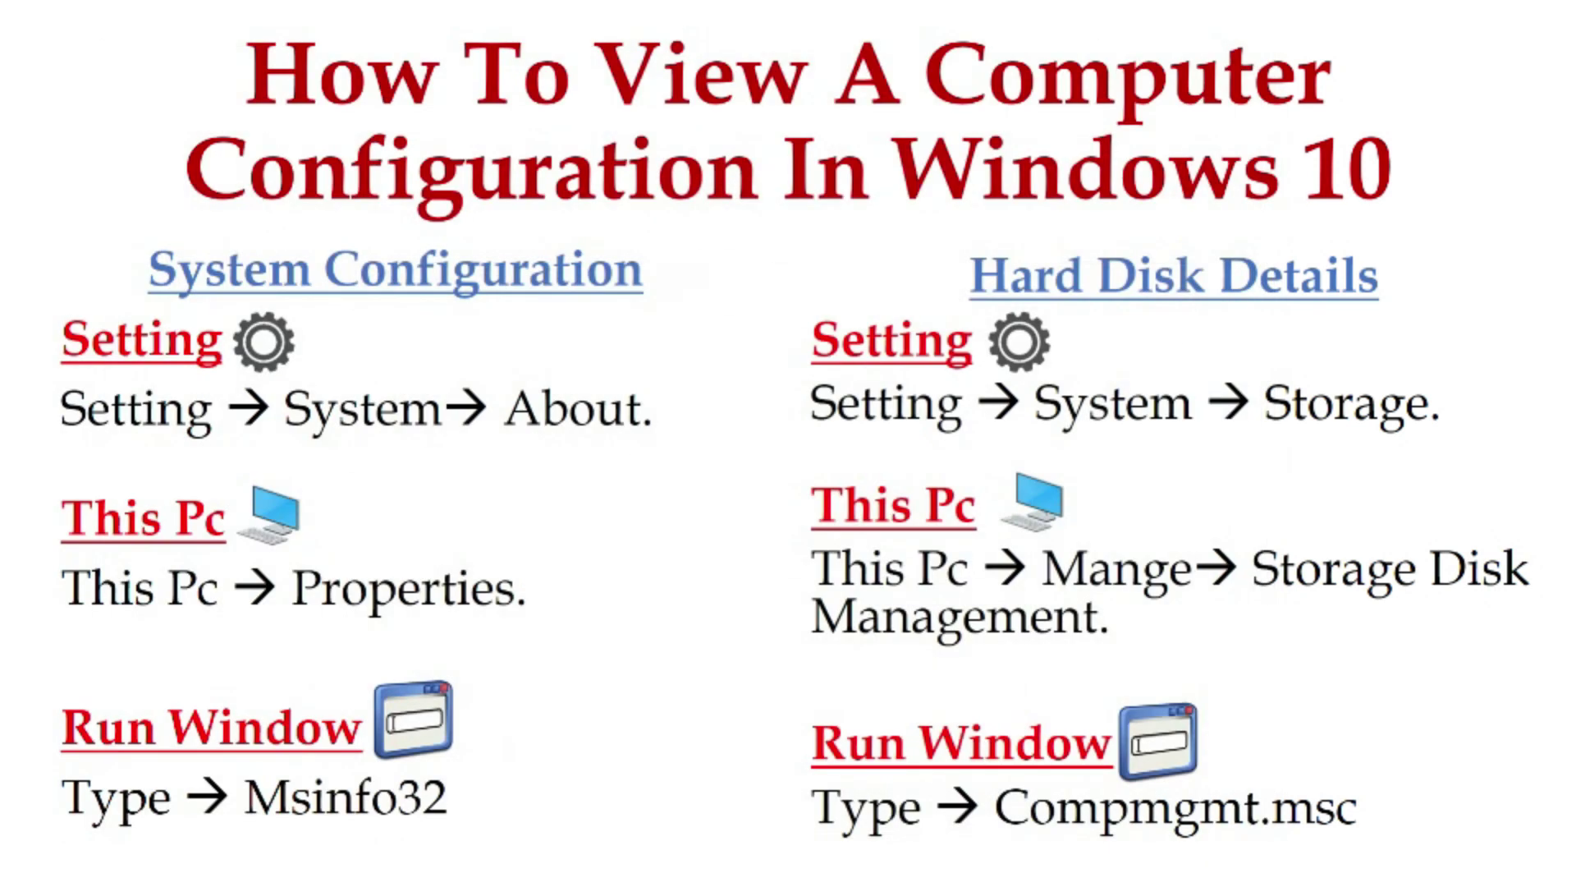